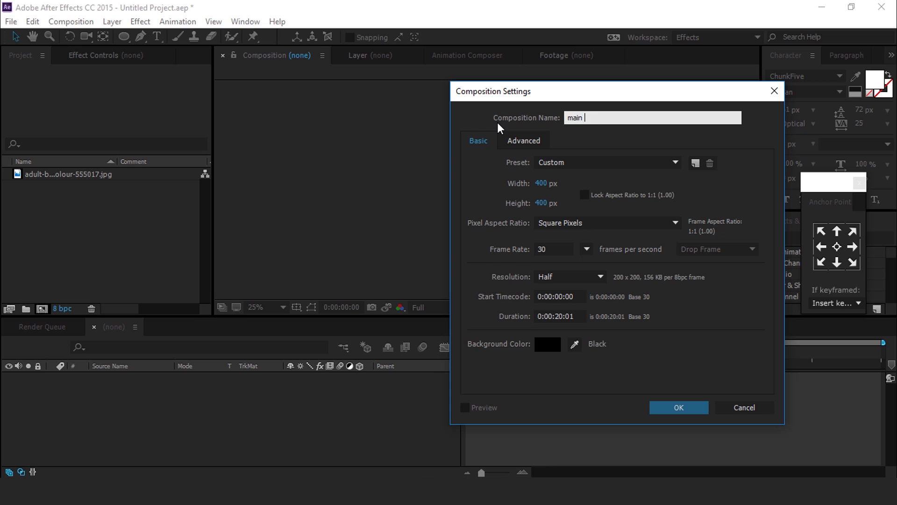
Create a composition named main comp at 1080 x 1920 px, 30 fps, with a duration of 0:00:10:01.
left_click(542, 183)
type("1080")
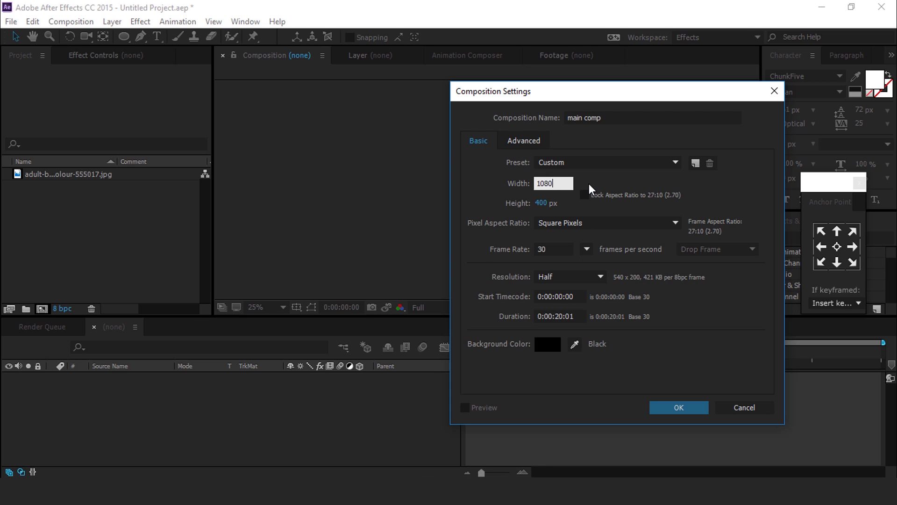
key("Tab")
type("1920")
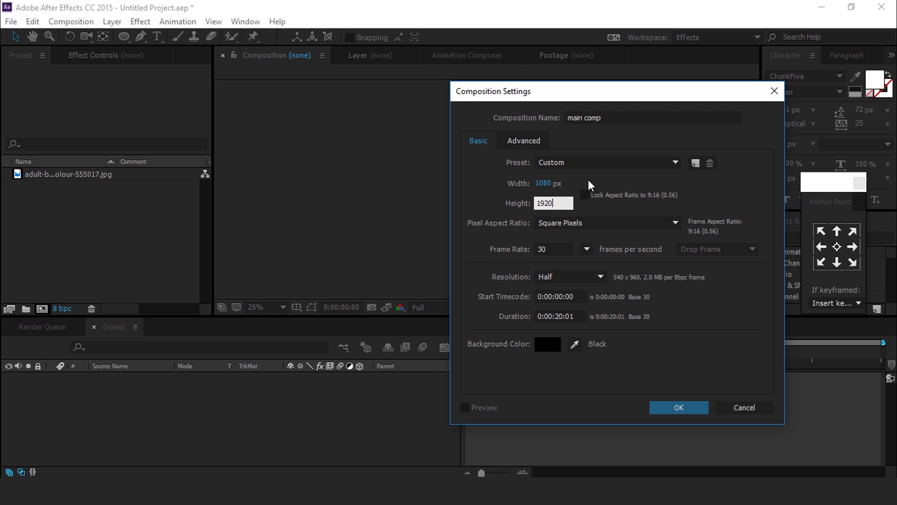
left_click(688, 406)
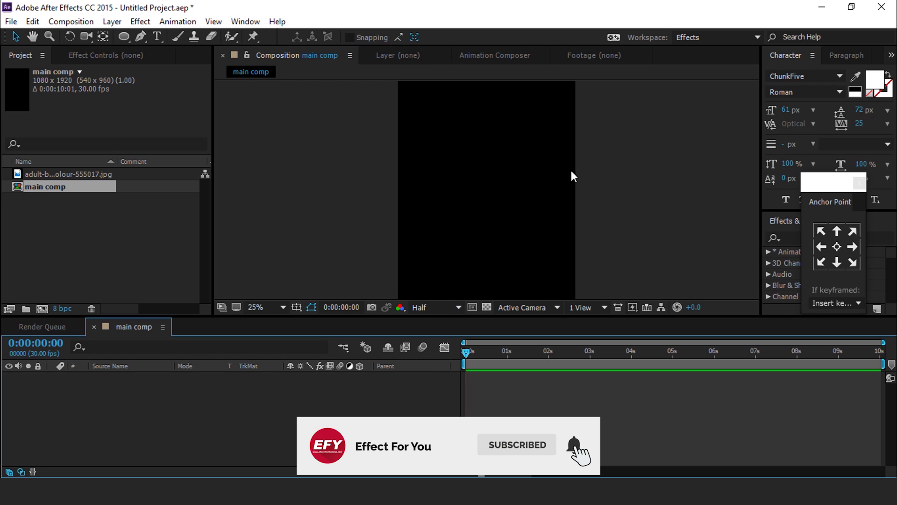
key("comma")
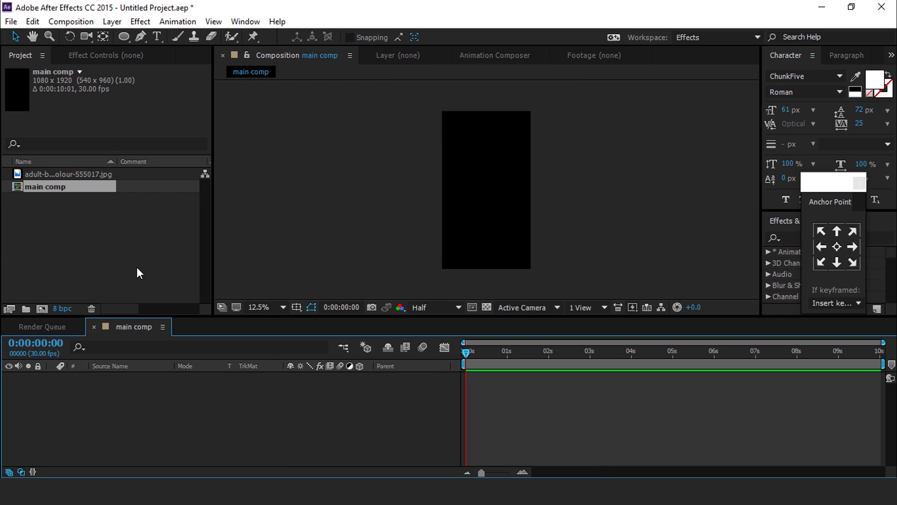
Create a second composition named image1 at 1080 x 1300 px.
left_click(88, 261)
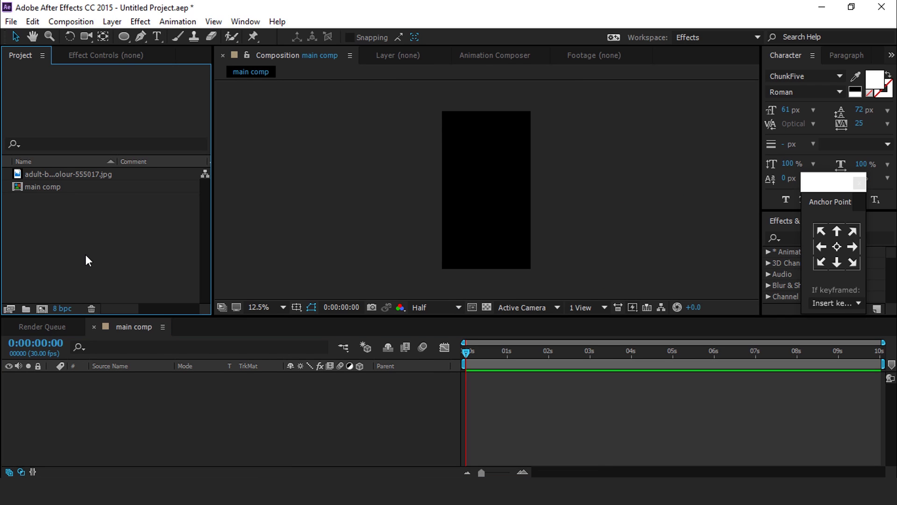
left_click(42, 309)
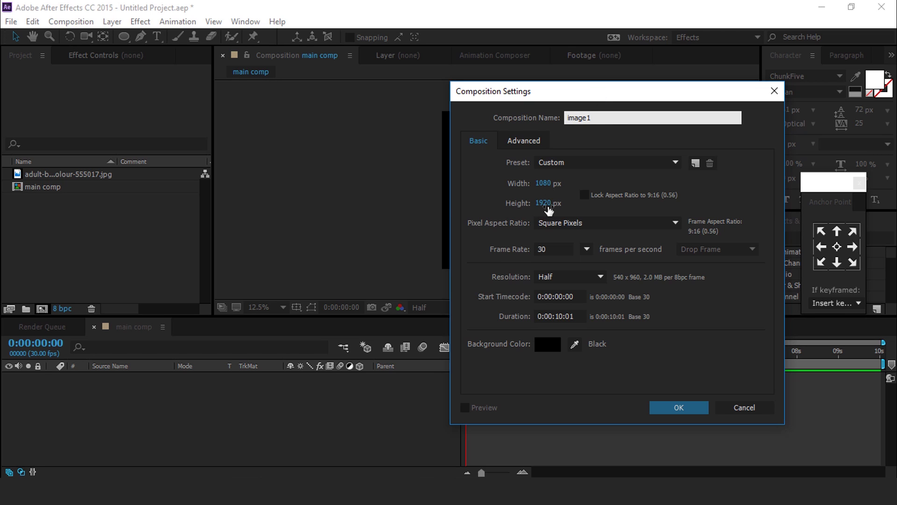
left_click(545, 204)
type("1300")
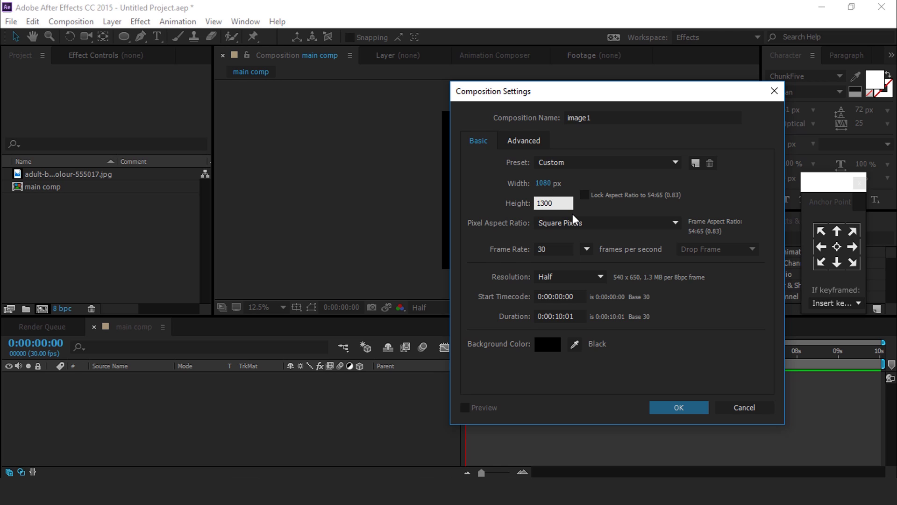
left_click(672, 409)
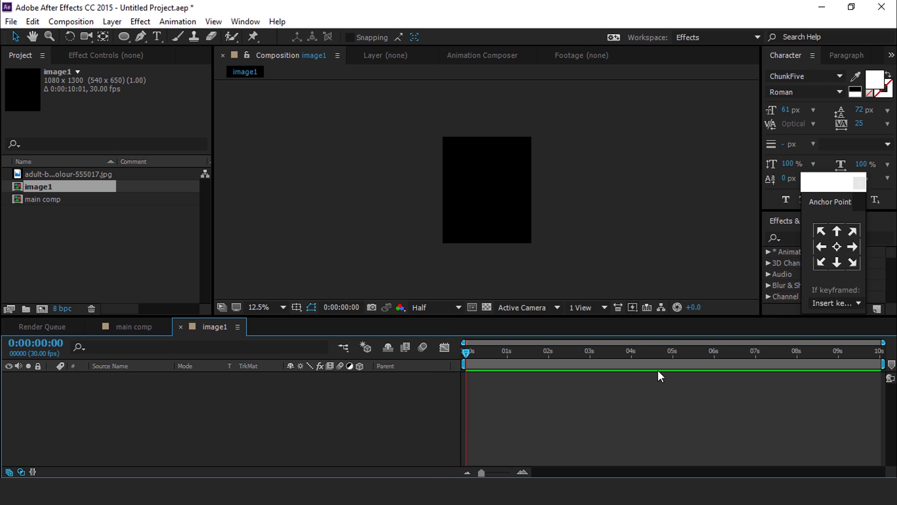
Add the portrait photo to image1, scale it down to just cover the frame, and shift it slightly upward.
left_click(29, 173)
left_click_drag(23, 175, 157, 420)
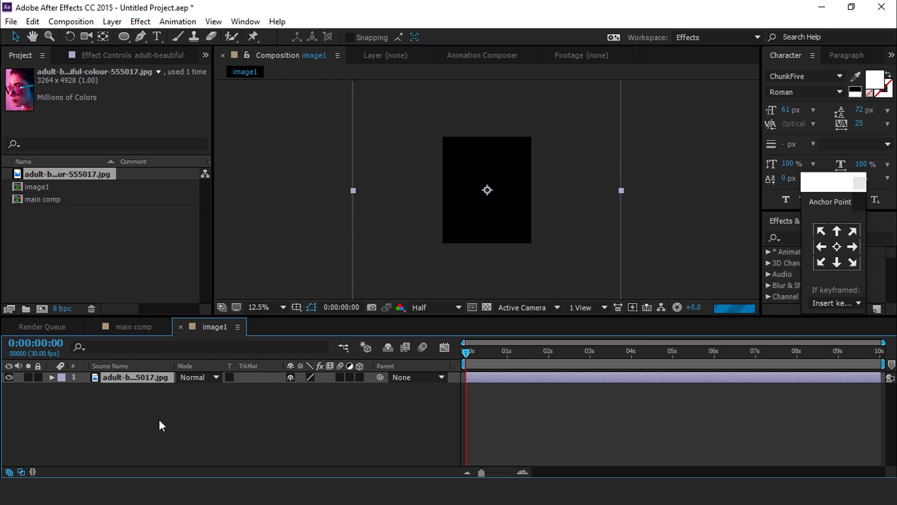
left_click_drag(622, 190, 538, 185)
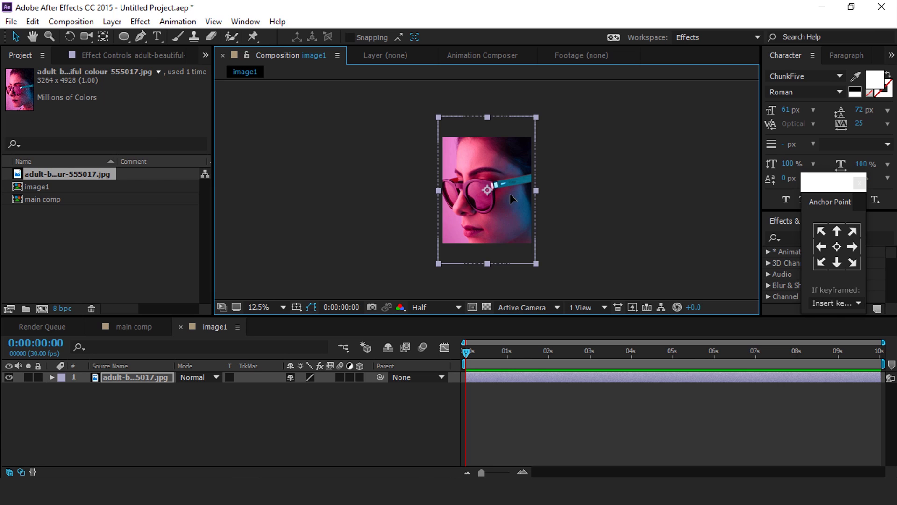
left_click_drag(509, 194, 507, 182)
left_click(267, 424)
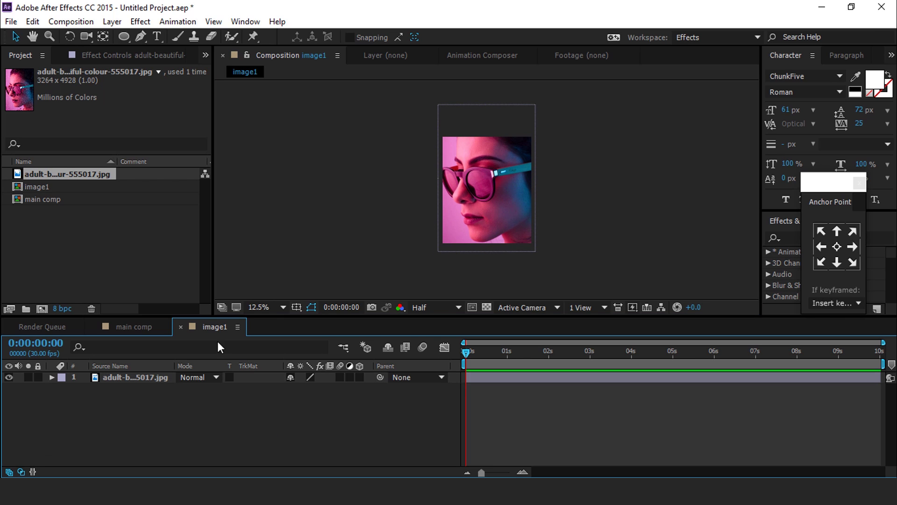
Close image1, add it as a layer in main comp, and move it down to fill the lower part of the frame.
left_click(182, 326)
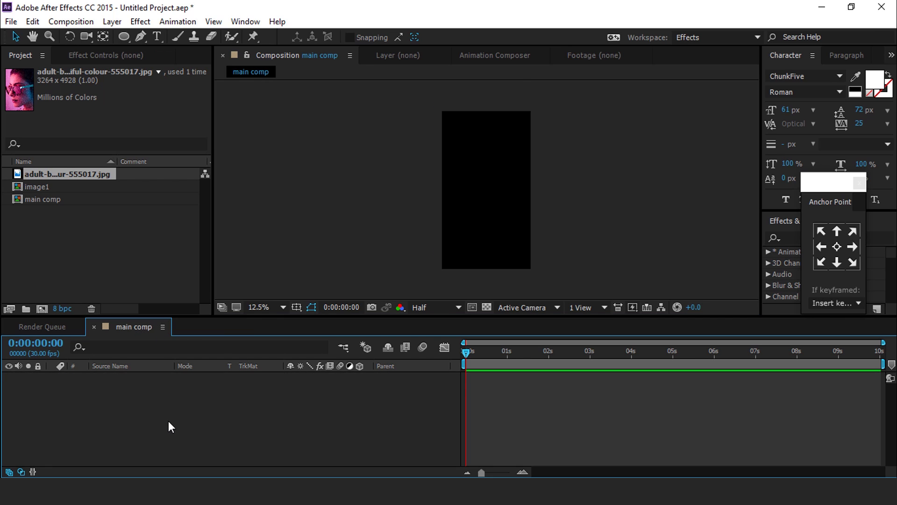
left_click(22, 184)
left_click_drag(18, 187, 176, 411)
left_click_drag(504, 212, 505, 237)
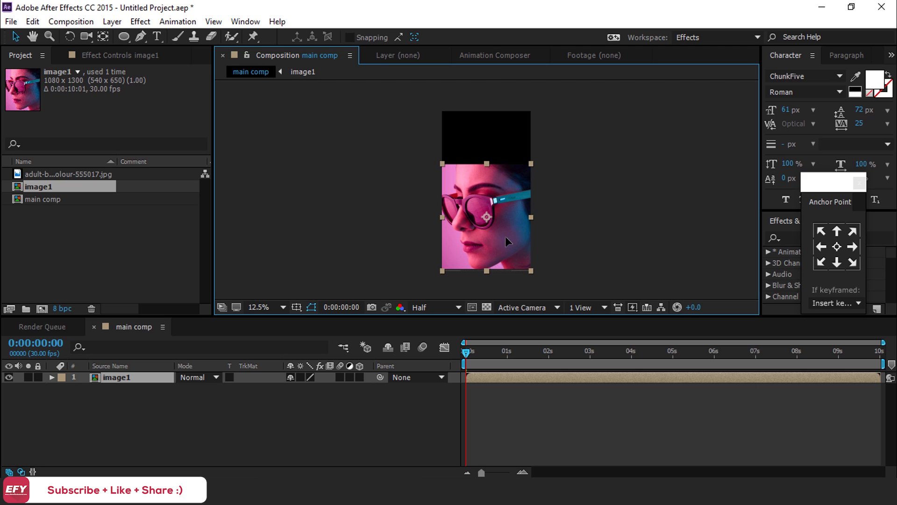
left_click(383, 408)
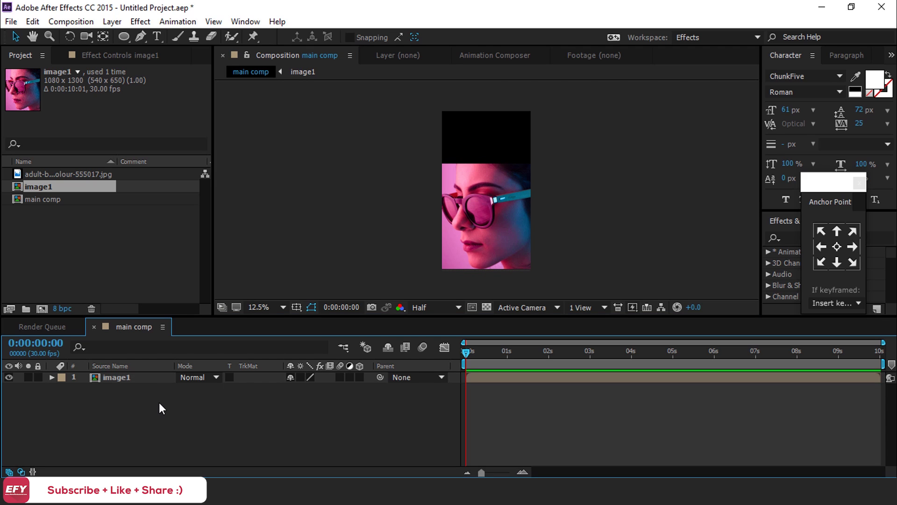
Draw a large circle shape centred over the photo, wider than the frame, and set its fill to white (FFFFFF).
left_click(124, 36)
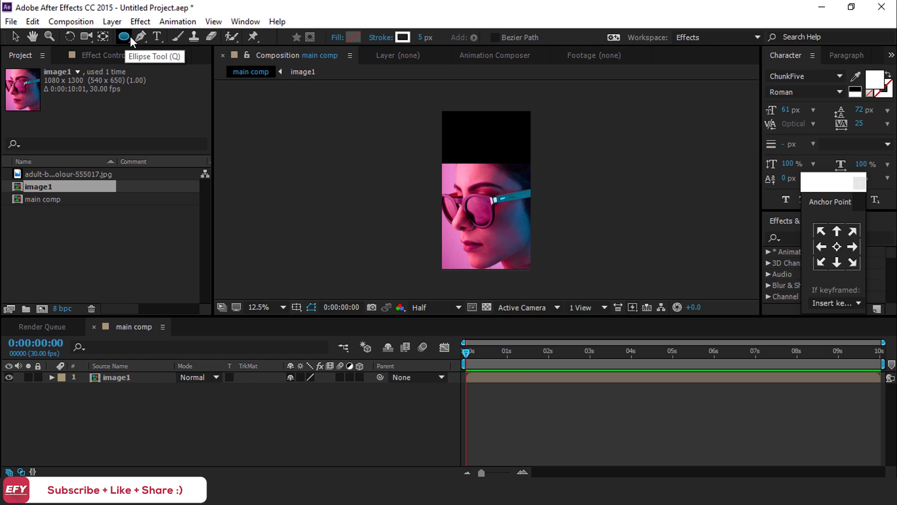
left_click_drag(481, 216, 559, 262)
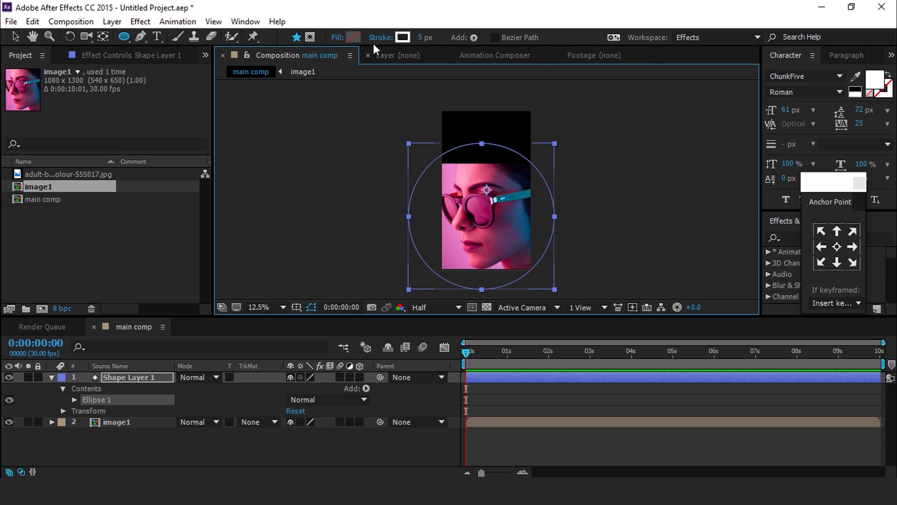
left_click(352, 36)
left_click_drag(41, 314, 18, 256)
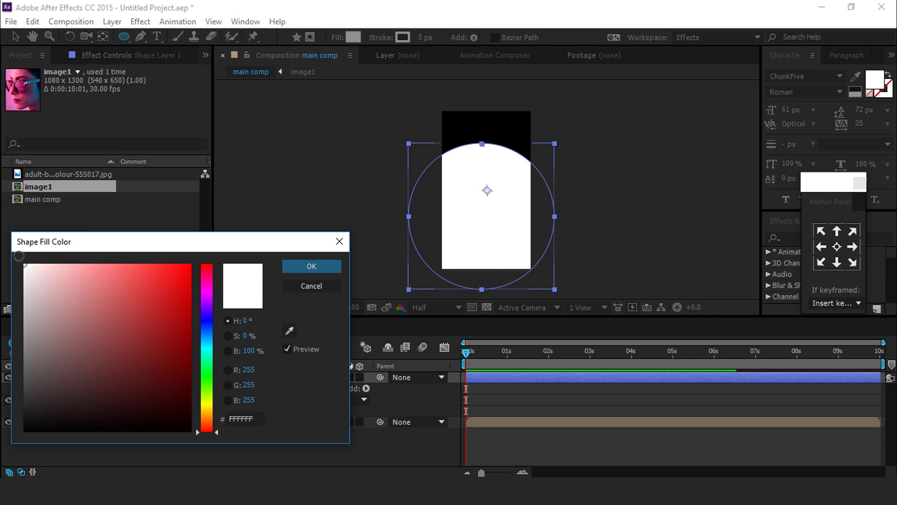
left_click(319, 264)
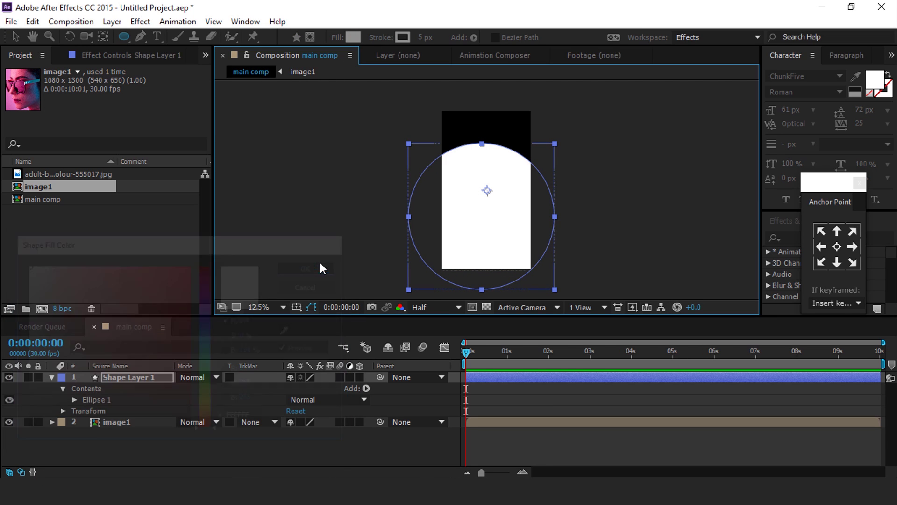
Widen the circle into a broad ellipse and lower it so its top meets the photo's upper edge.
left_click(14, 41)
left_click_drag(555, 217, 574, 218)
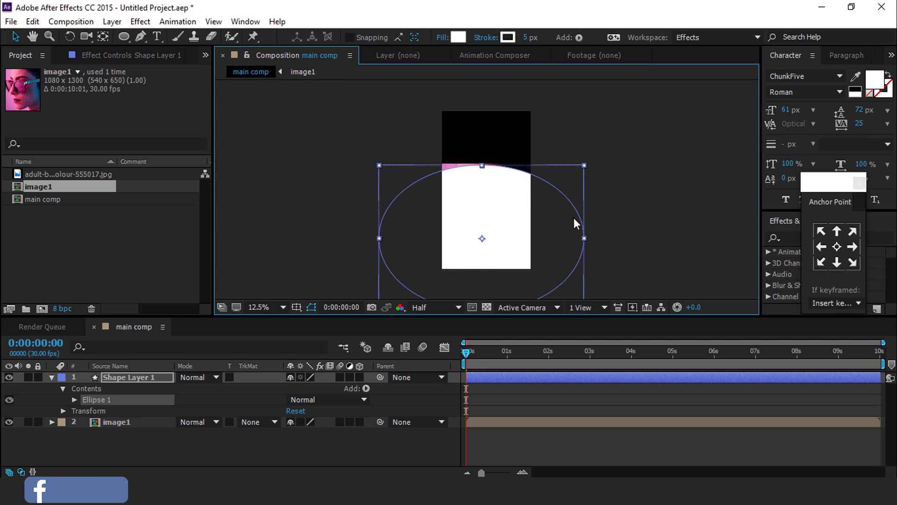
left_click(377, 433)
left_click(134, 377)
left_click(53, 376)
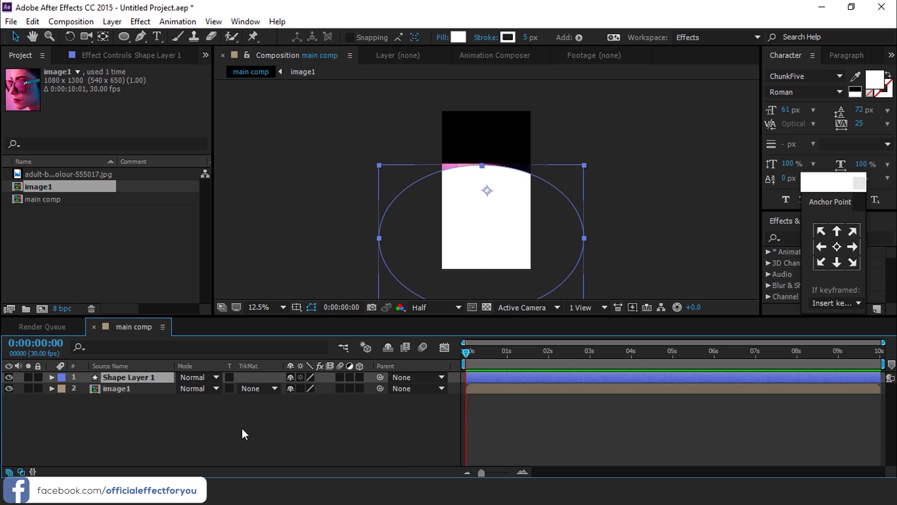
Keyframe the ellipse layer's position to rise from 540, 2304 below the frame at 0:00 to 540, 960 at 0:00:01:17.
key("p")
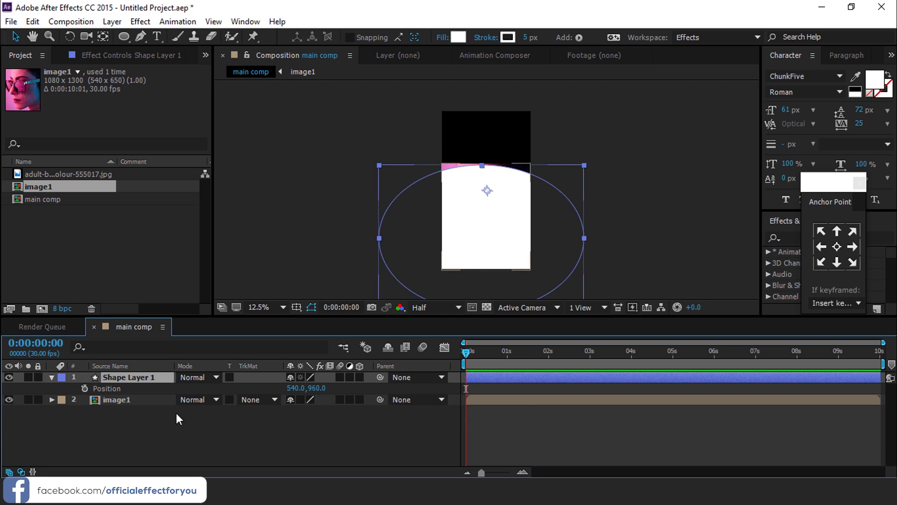
left_click(531, 352)
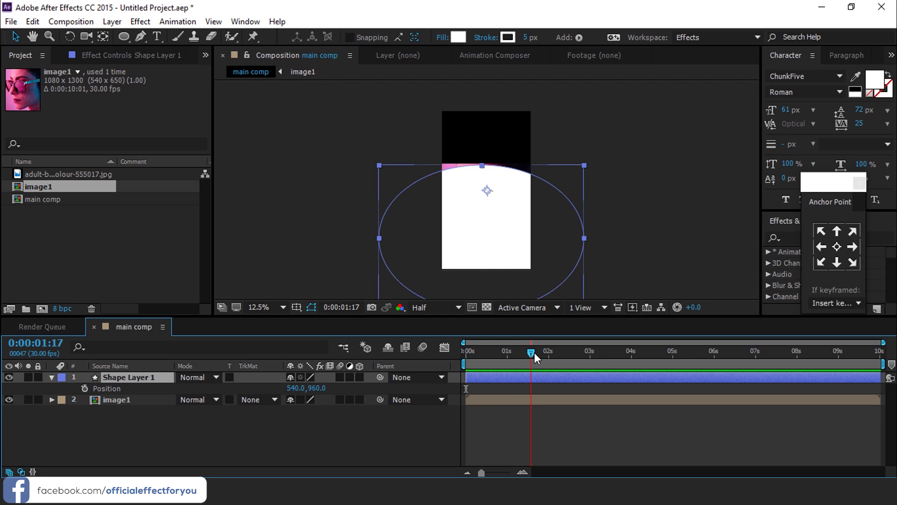
key("alt+shift+p")
key("Home")
left_click_drag(511, 237, 526, 348)
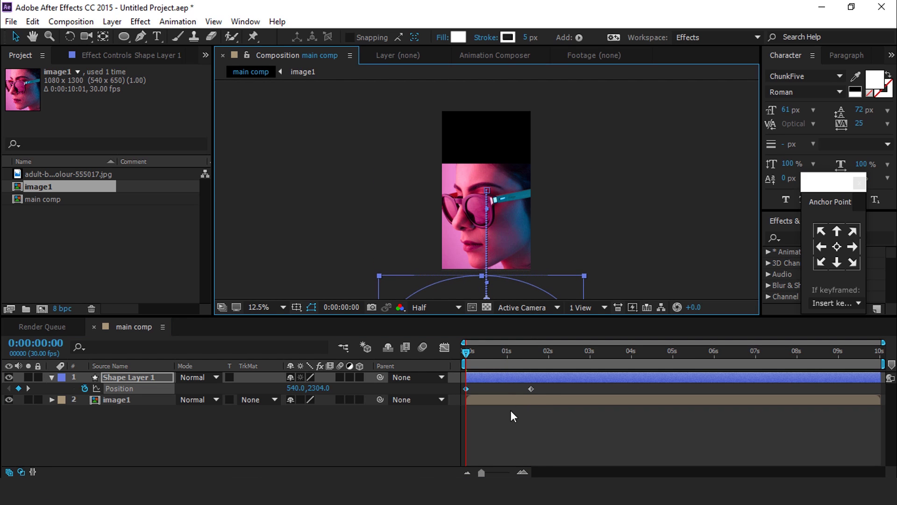
Apply Easy Ease to the ellipse's position keyframes and reshape the speed curve so the motion starts fast and slows into the end.
key("space")
left_click_drag(519, 351, 536, 352)
right_click(532, 389)
mouse_move(588, 377)
left_click(369, 406)
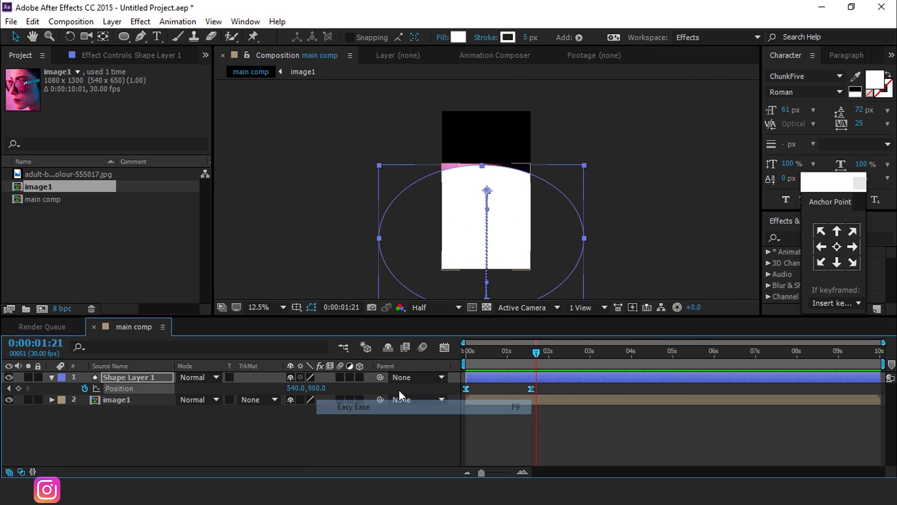
left_click(444, 347)
left_click_drag(587, 423, 470, 437)
left_click(444, 347)
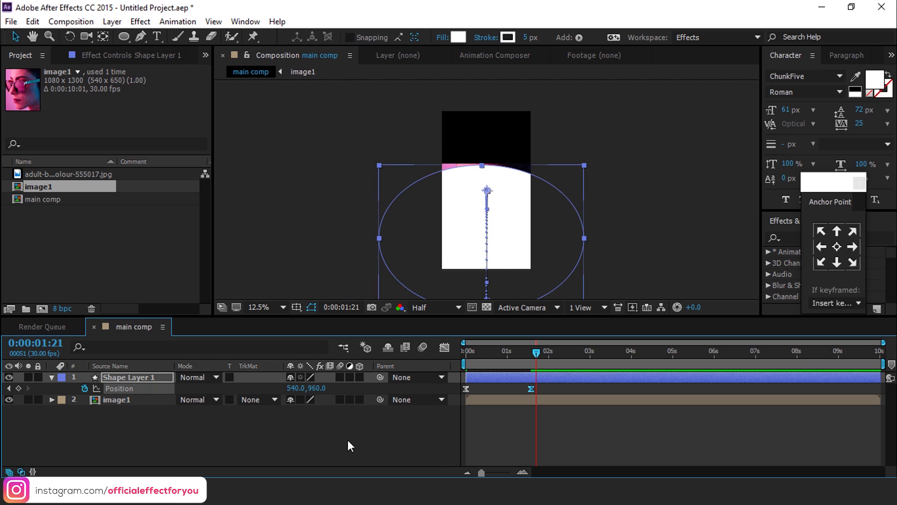
Set the image1 layer's track matte to Alpha using Shape Layer 1, and preview the reveal.
left_click(52, 377)
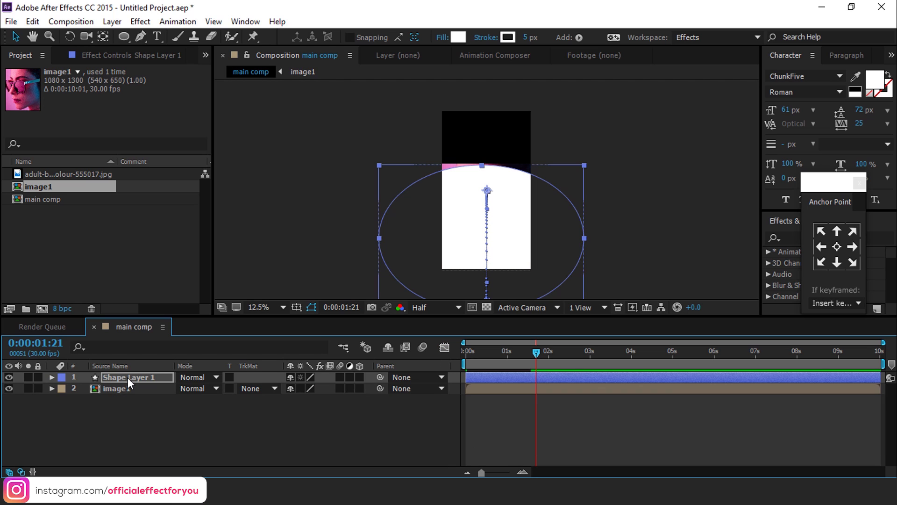
left_click(120, 389)
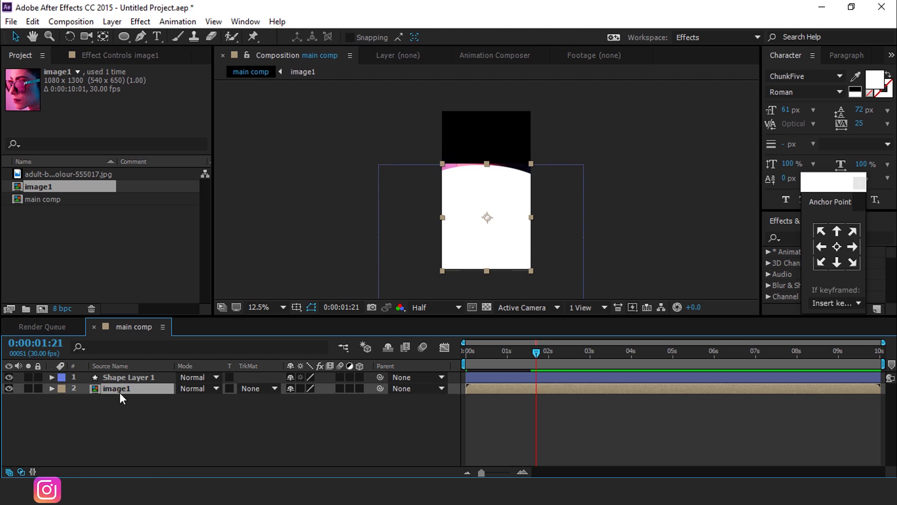
left_click(263, 388)
left_click(369, 419)
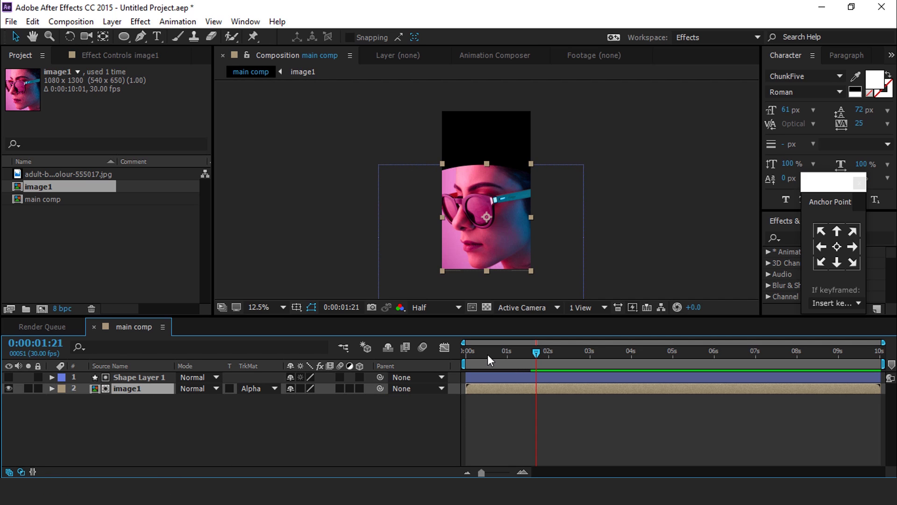
key("space")
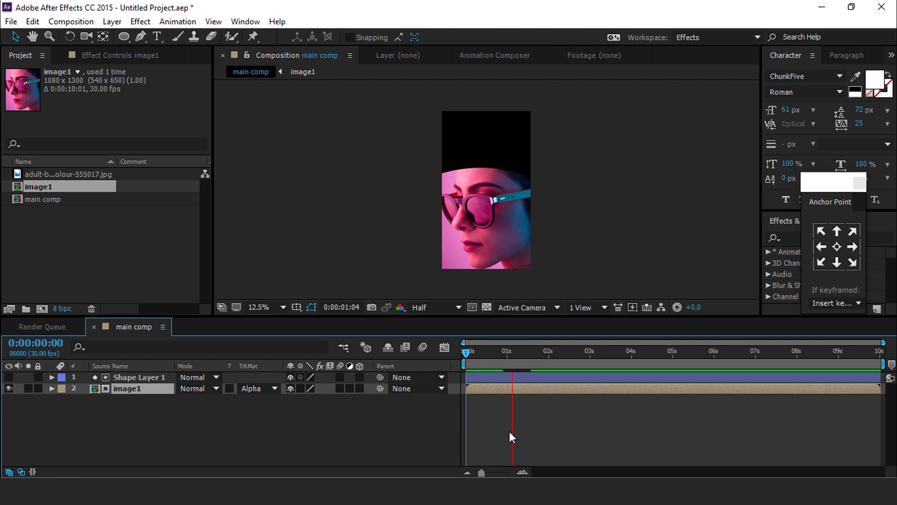
mouse_move(542, 351)
left_mouse_down()
mouse_move(505, 350)
mouse_move(555, 351)
left_mouse_up()
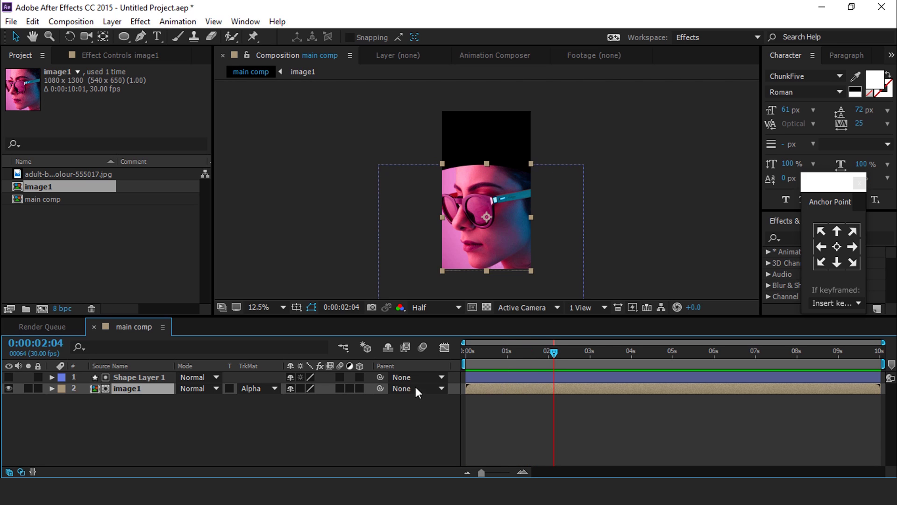
Keyframe the image1 layer's scale from 400% at 0:00 to 100% at 0:00:01:17, matching the ellipse's last position keyframe.
left_click(532, 370)
left_click(525, 378)
key("p")
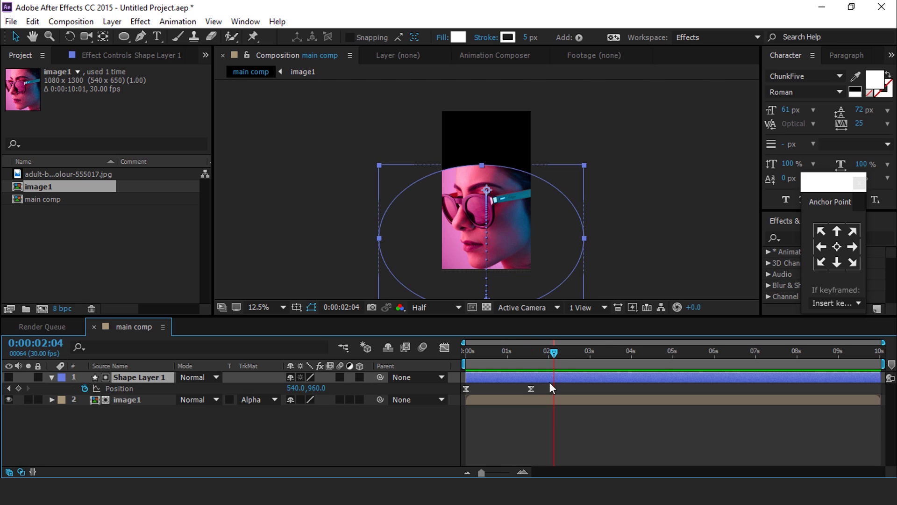
left_click_drag(543, 349, 531, 352)
left_click(523, 400)
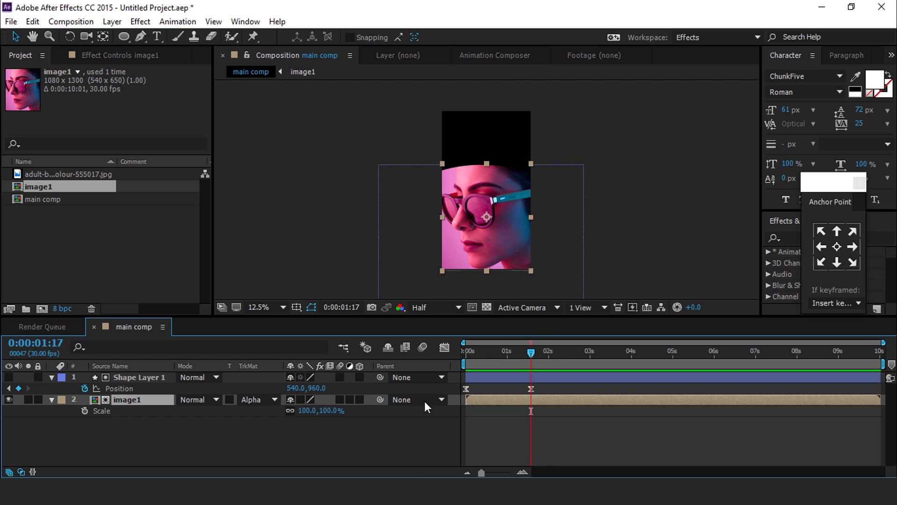
left_click(85, 410)
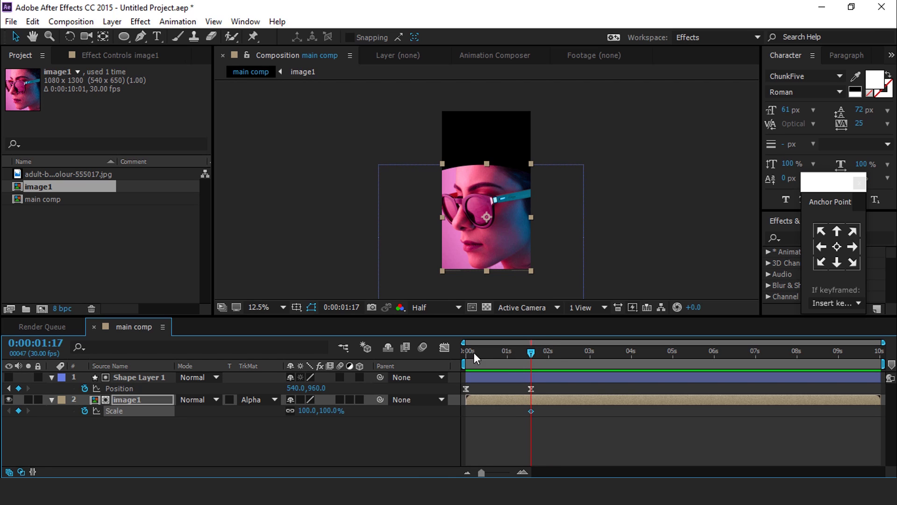
left_click_drag(474, 352, 440, 356)
type("400")
key("Return")
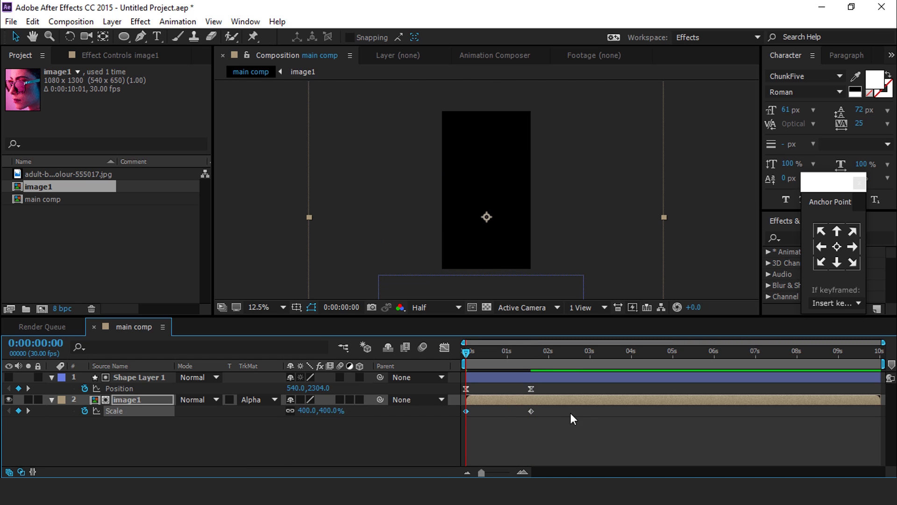
Apply Easy Ease to image1's scale keyframes, reshape the speed curve to slow gradually into the end, and preview the reveal.
left_click_drag(548, 407, 441, 429)
right_click(531, 411)
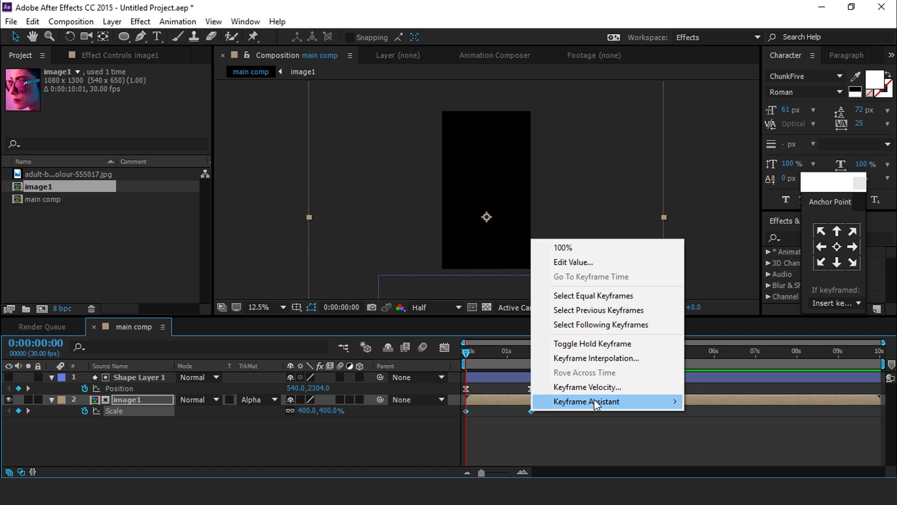
mouse_move(523, 400)
left_click(355, 315)
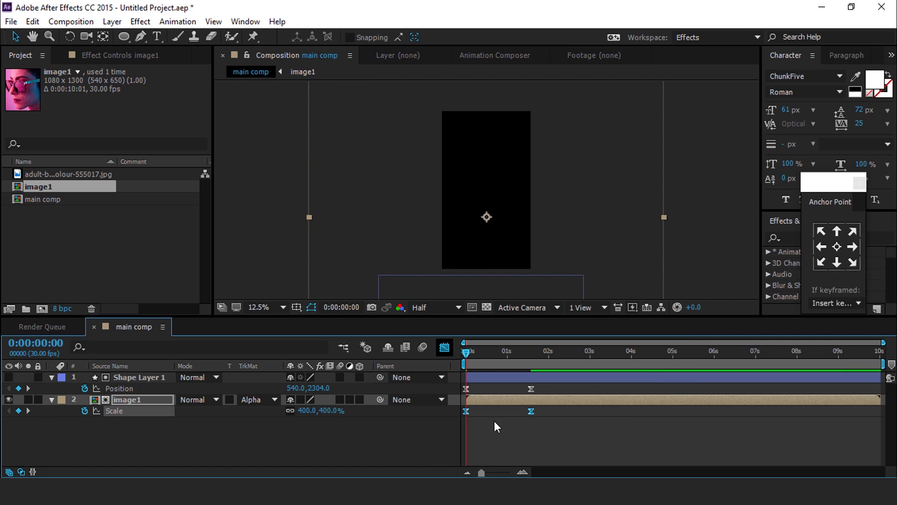
key("shift+F3")
left_click_drag(520, 377, 490, 376)
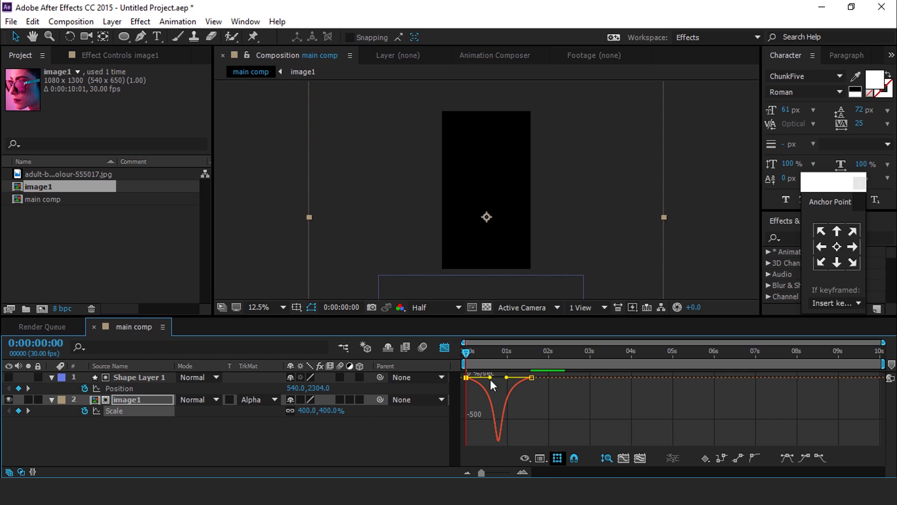
left_click(445, 348)
key("space")
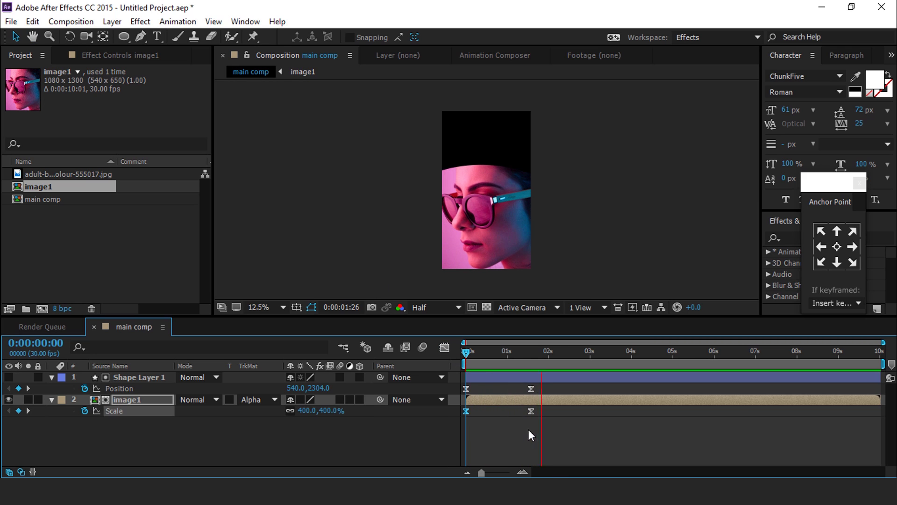
left_click(552, 354)
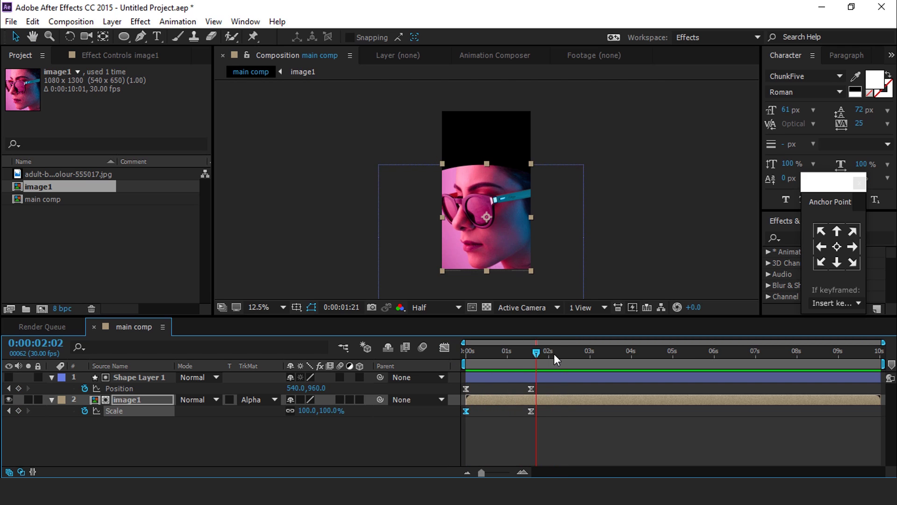
Create a light grey 1080 x 1920 solid named BG and place it beneath all other layers as the background.
left_click(52, 400)
left_click(52, 377)
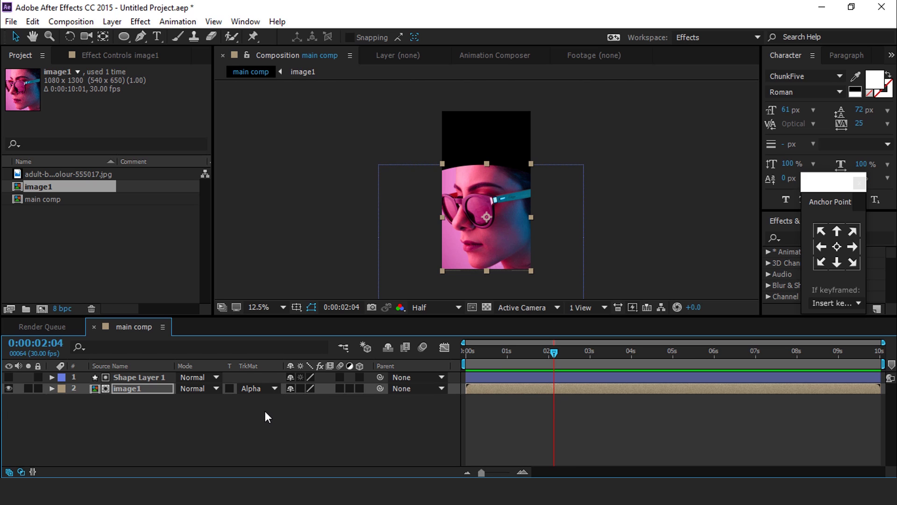
left_click(260, 411)
right_click(260, 412)
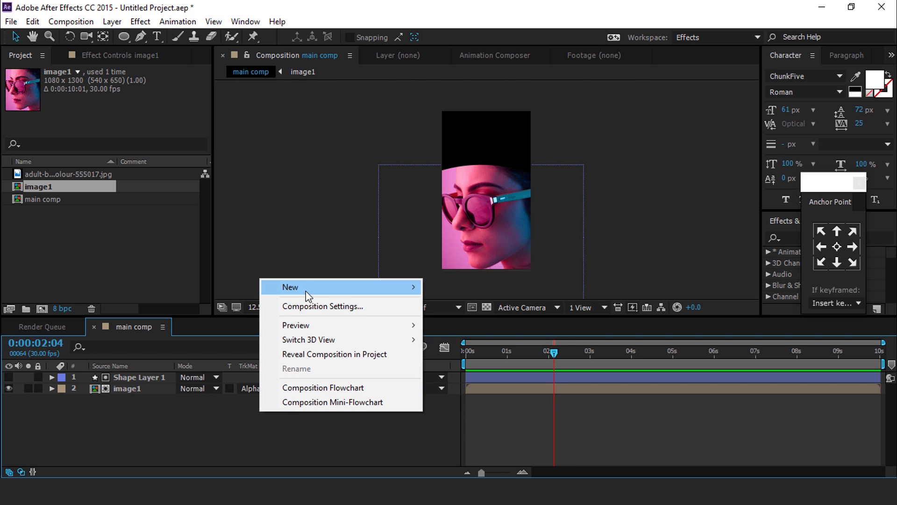
mouse_move(338, 287)
left_click(462, 322)
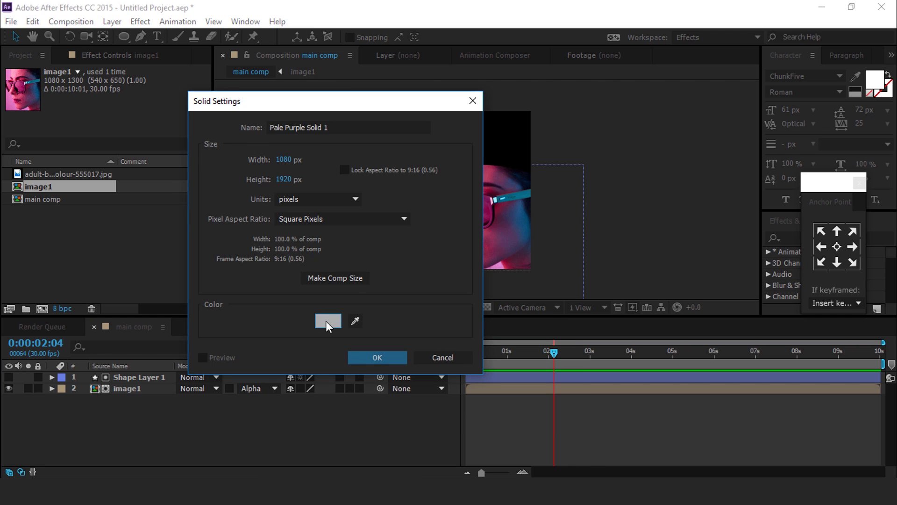
left_click(328, 321)
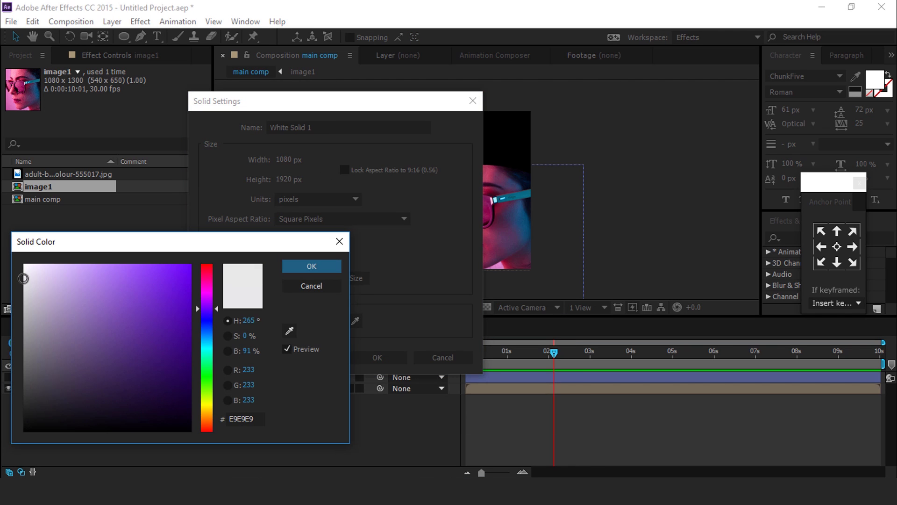
left_click(310, 267)
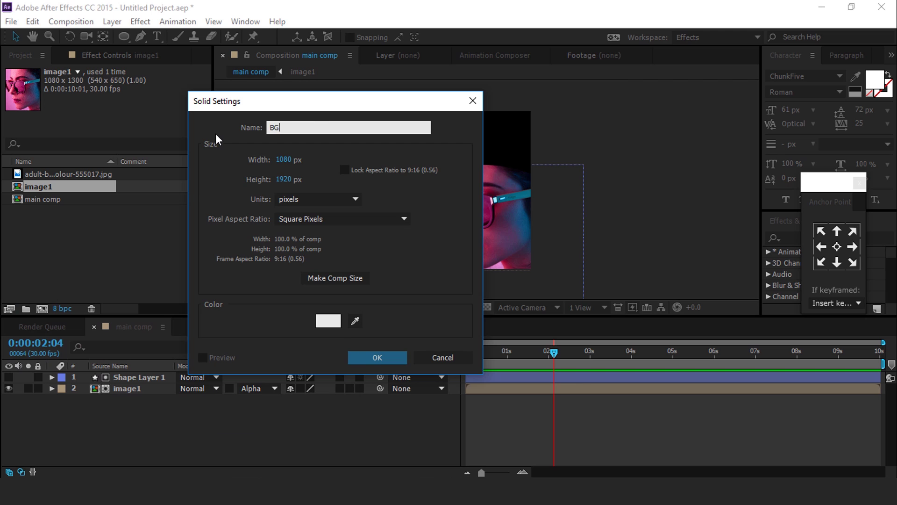
type("BG")
left_click(366, 359)
left_click_drag(121, 379, 119, 417)
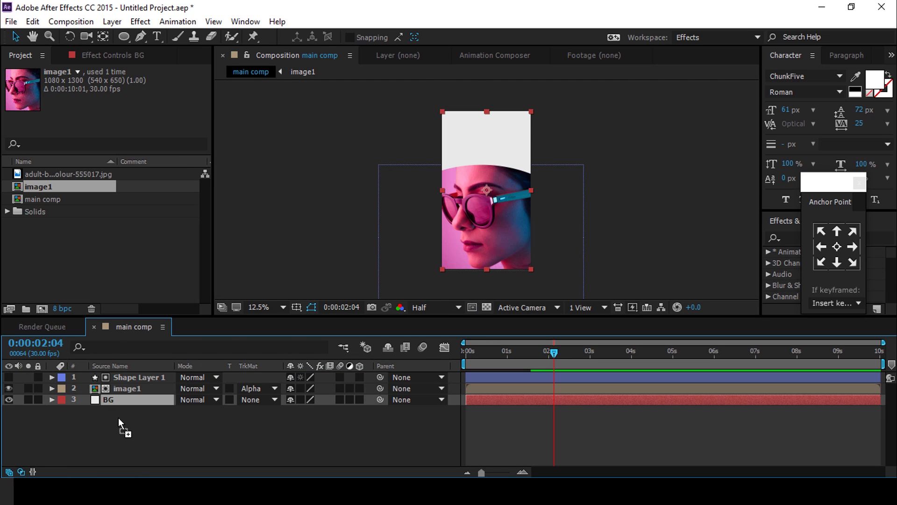
left_click(202, 420)
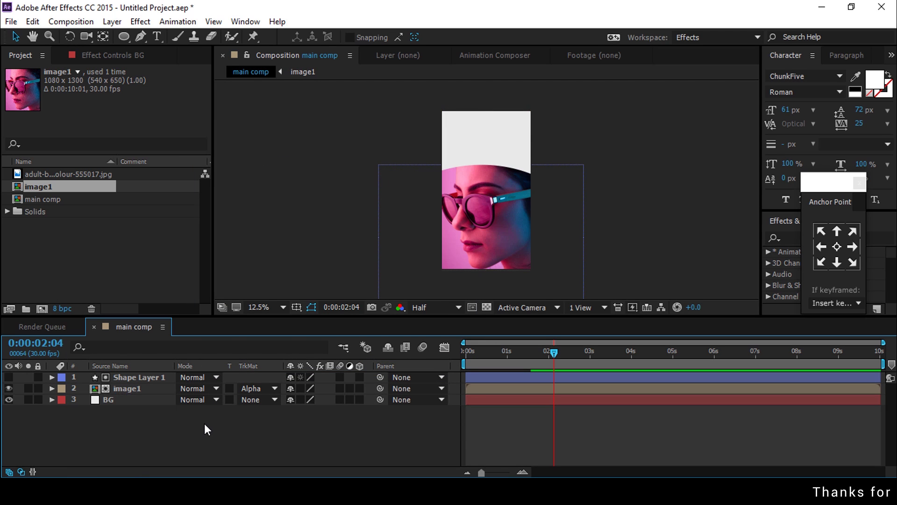
Create another 1080 x 1920 solid, keeping the name White Solid 1, above the other layers.
right_click(352, 425)
mouse_move(398, 302)
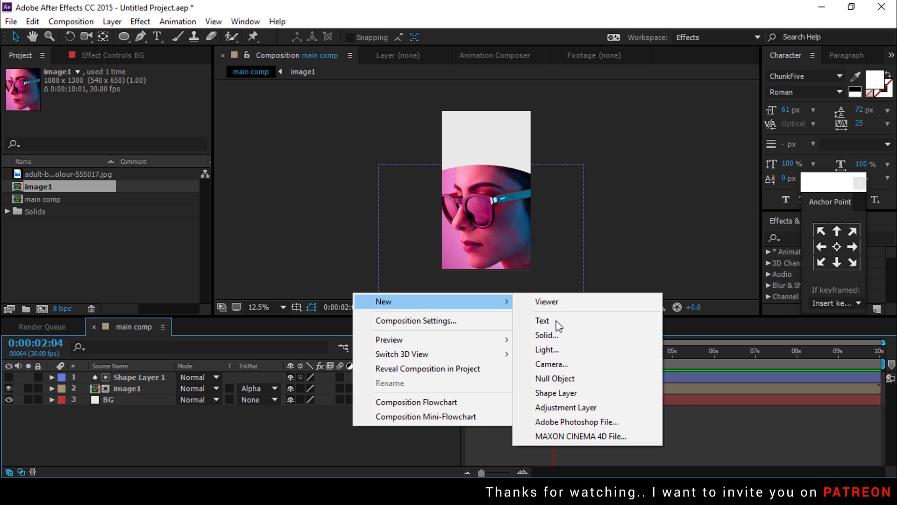
left_click(549, 335)
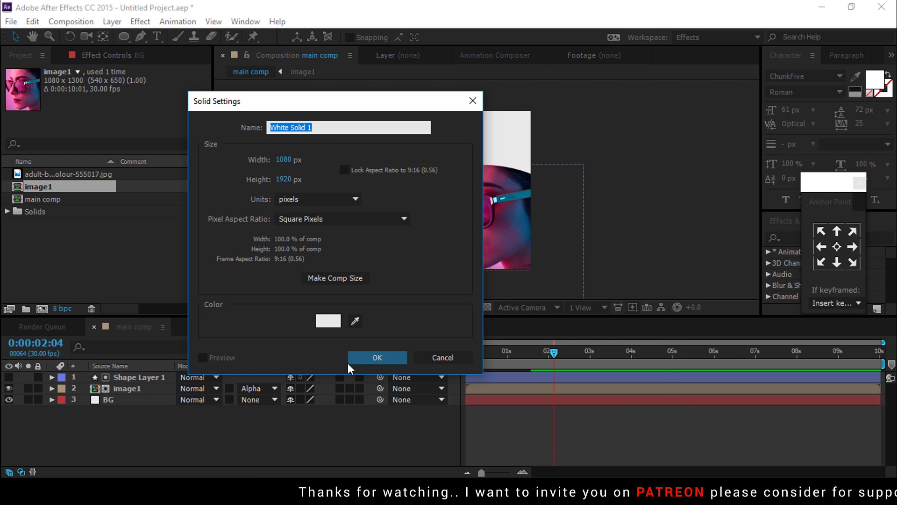
left_click(387, 359)
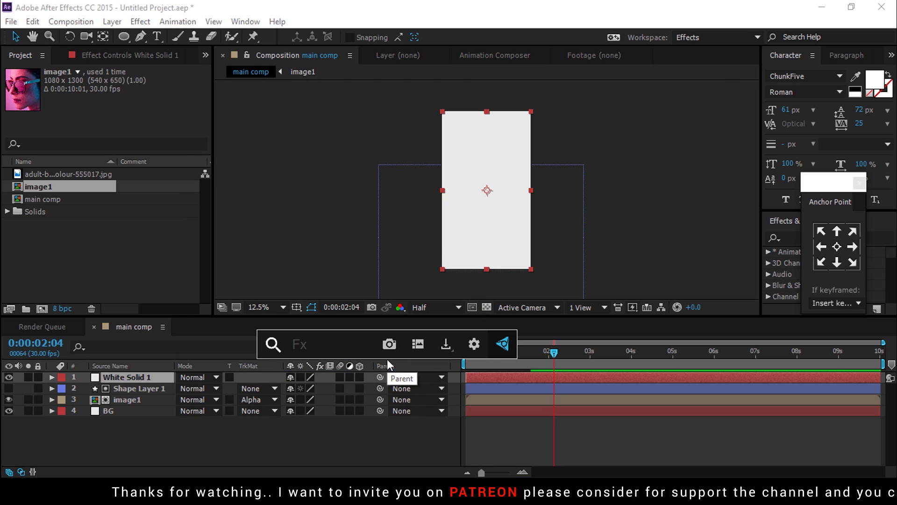
Apply a Fill effect to White Solid 1 and set its colour to bright purple.
type("fil")
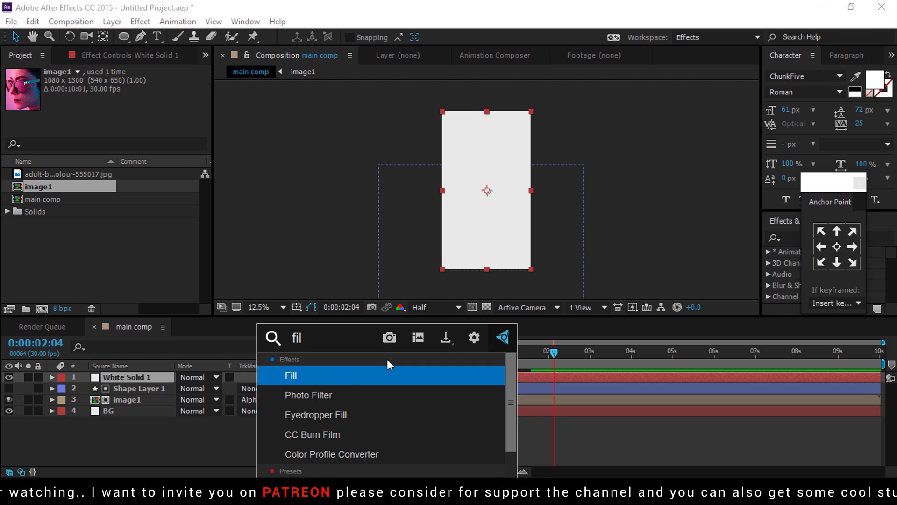
left_click(301, 377)
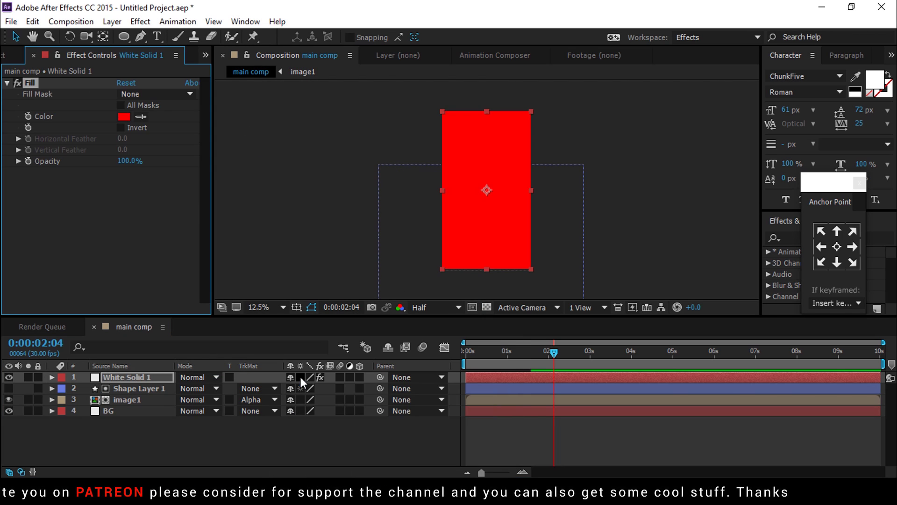
left_click(122, 117)
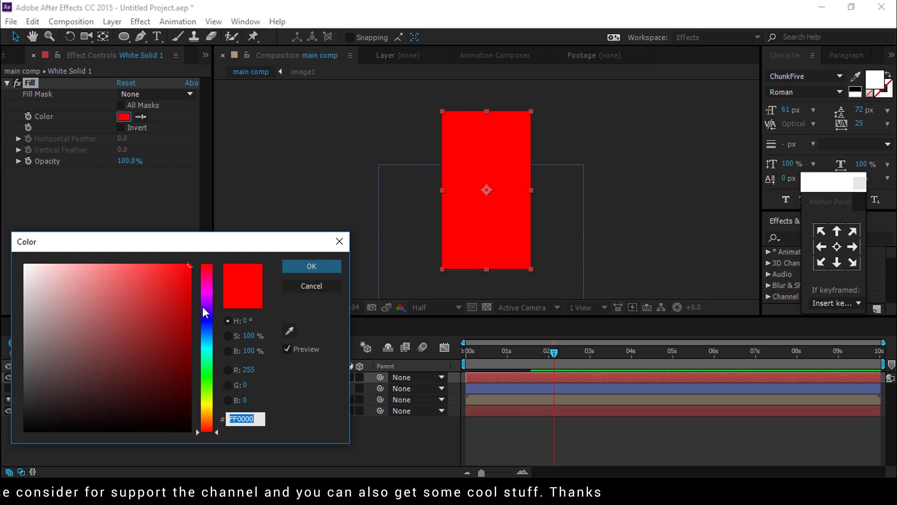
mouse_move(210, 296)
left_mouse_down()
mouse_move(211, 312)
mouse_move(212, 305)
left_mouse_up()
left_click(323, 266)
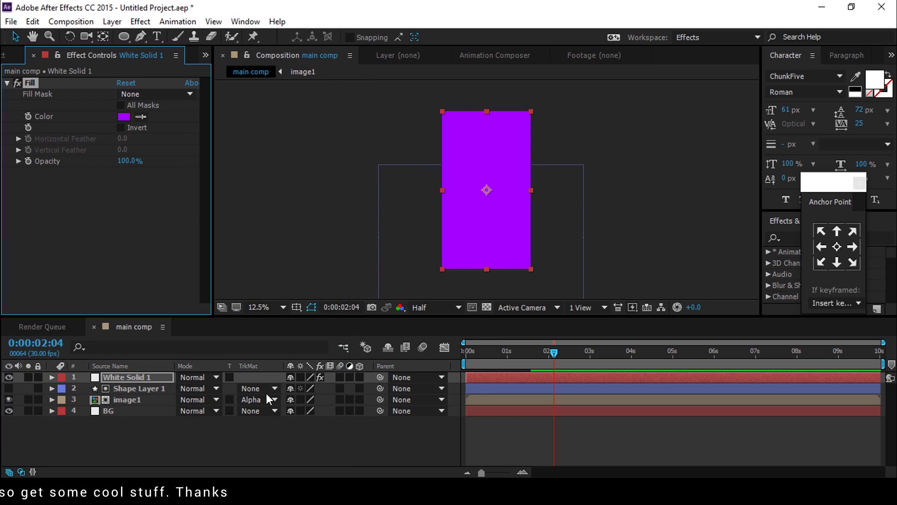
Draw a closed Pen mask on White Solid 1 with a wavy lower edge across the frame's upper part, extending far above the frame.
left_click(141, 40)
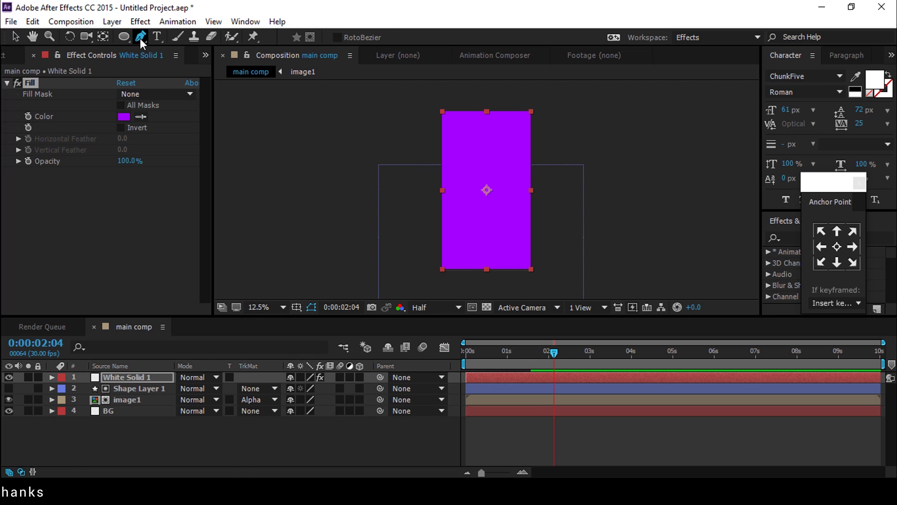
scroll(435, 133, "up", 1)
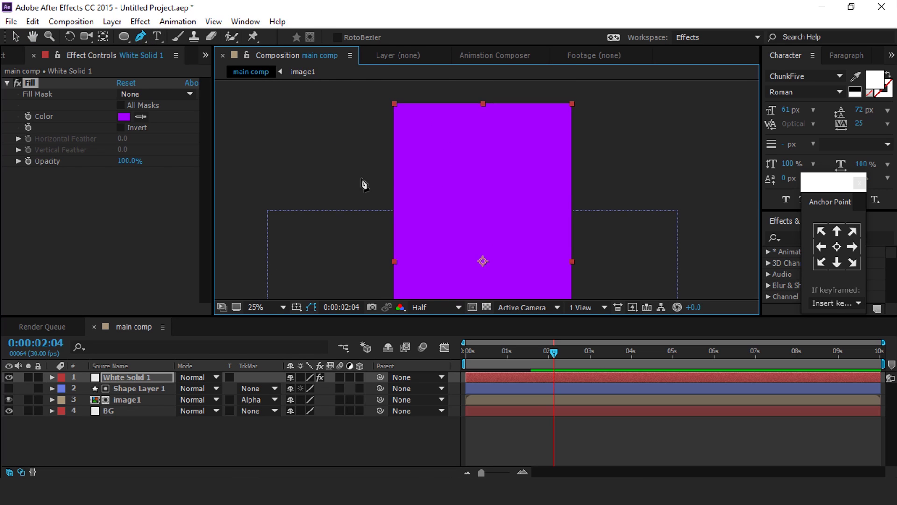
left_click(341, 172)
left_click_drag(426, 164, 470, 125)
mouse_move(572, 118)
left_mouse_down()
mouse_move(628, 124)
mouse_move(581, 181)
left_mouse_up()
left_click(593, 90)
scroll(562, 122, "down", 2)
left_click_drag(587, 112, 587, 180)
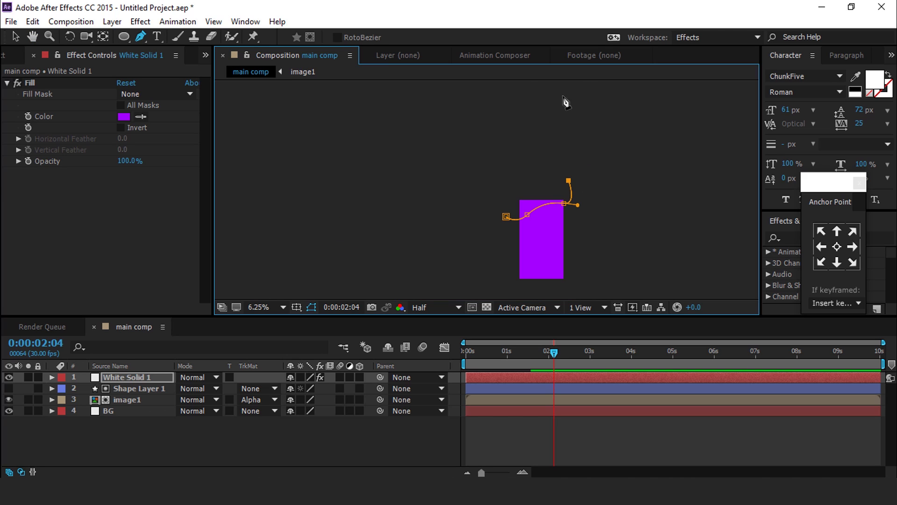
left_click(476, 91)
left_click(506, 216)
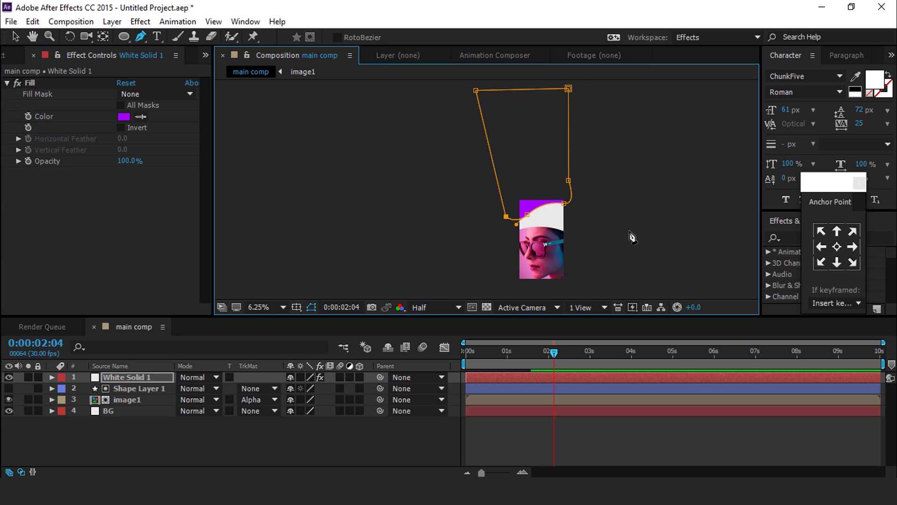
scroll(631, 238, "up", 2)
left_click_drag(631, 240, 411, 150)
key("v")
Reveal White Solid 1's mask path and start animating it, with the drawn shape keyframed at 0:00:01:00.
left_click(113, 376)
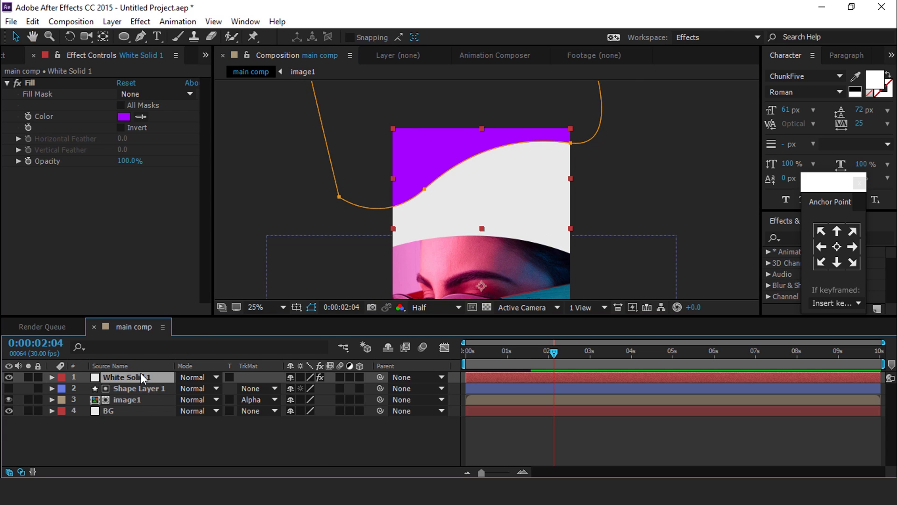
key("m")
key("comma")
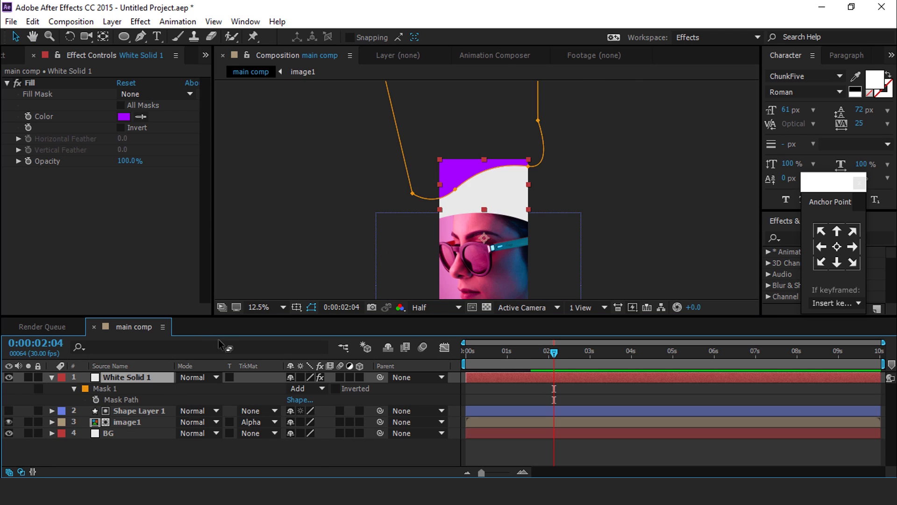
left_click_drag(486, 355, 435, 358)
left_click(95, 400)
At 0:00, move the whole mask down until the purple solid covers the frame, and preview the wipe.
key("comma")
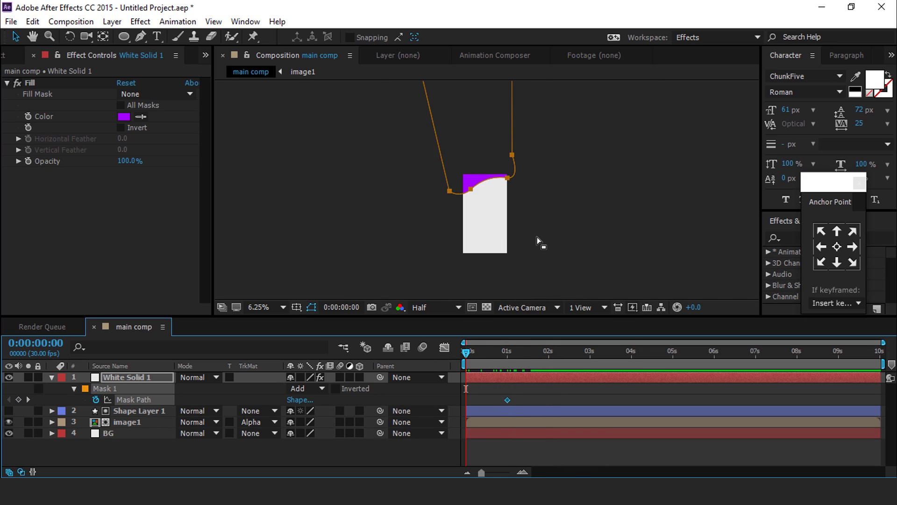
left_click(512, 154)
double_click(511, 155)
left_click_drag(495, 140, 501, 221)
left_click(524, 446)
key("period")
key("space")
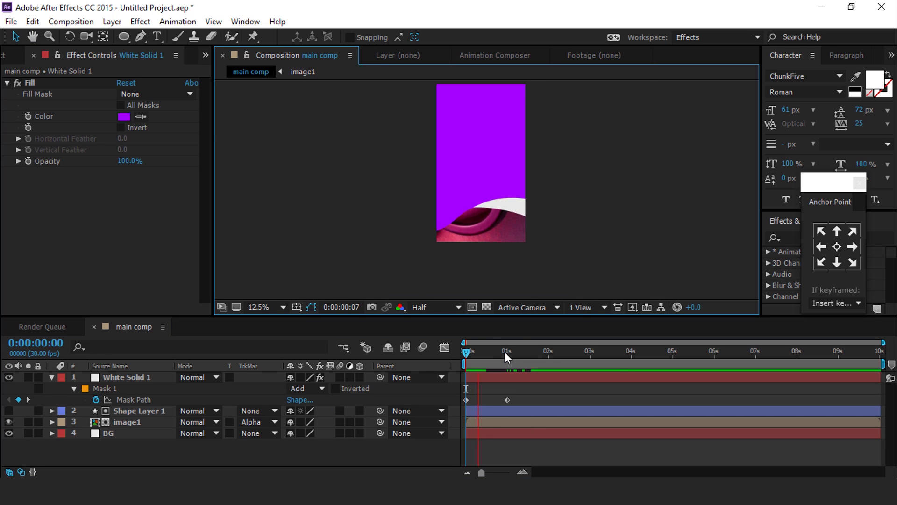
Apply Easy Ease to both mask path keyframes, reshape the speed curve to peak early and slow into the end, and check the motion.
left_click(508, 351)
left_click_drag(534, 392, 458, 405)
right_click(507, 399)
mouse_move(565, 389)
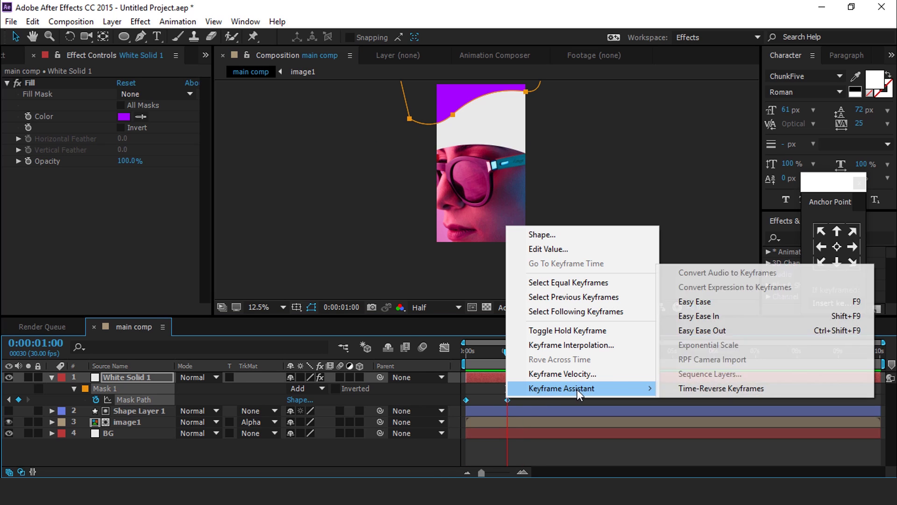
left_click(692, 302)
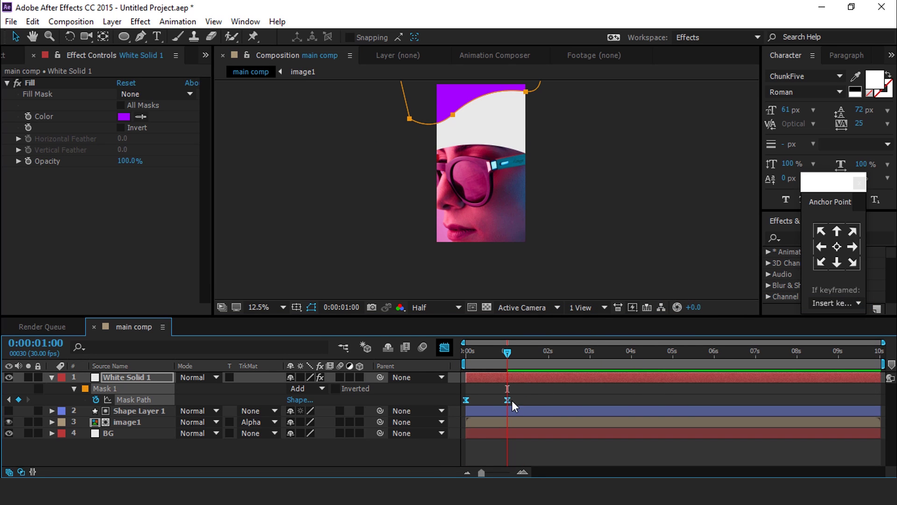
key("shift+F3")
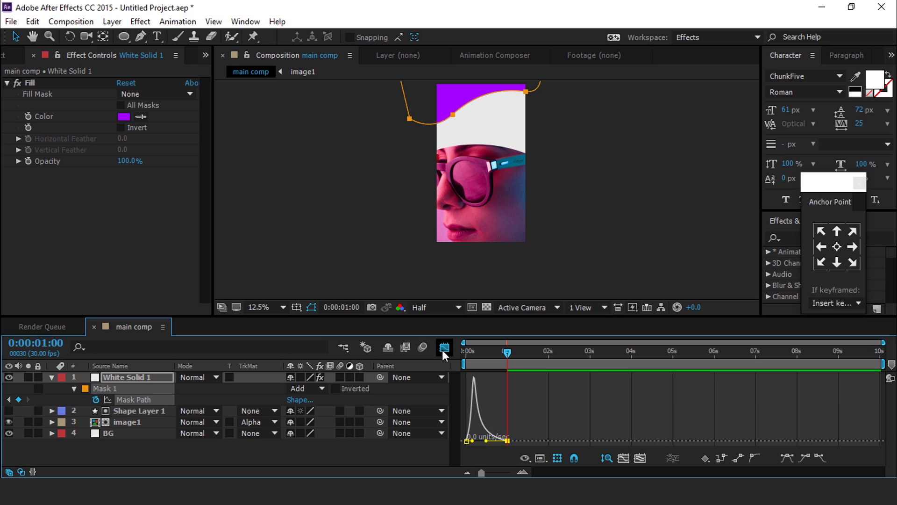
left_click(443, 348)
left_click(513, 352)
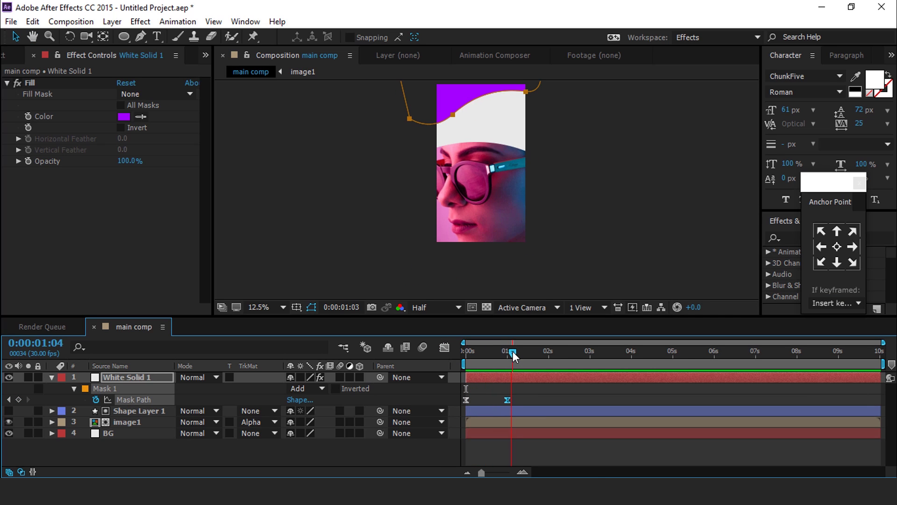
left_click_drag(512, 351, 509, 350)
Duplicate the purple White Solid 1 layer, change the duplicate's Fill colour to blue, and collapse the original layer's properties.
left_click(525, 388)
left_click(525, 377)
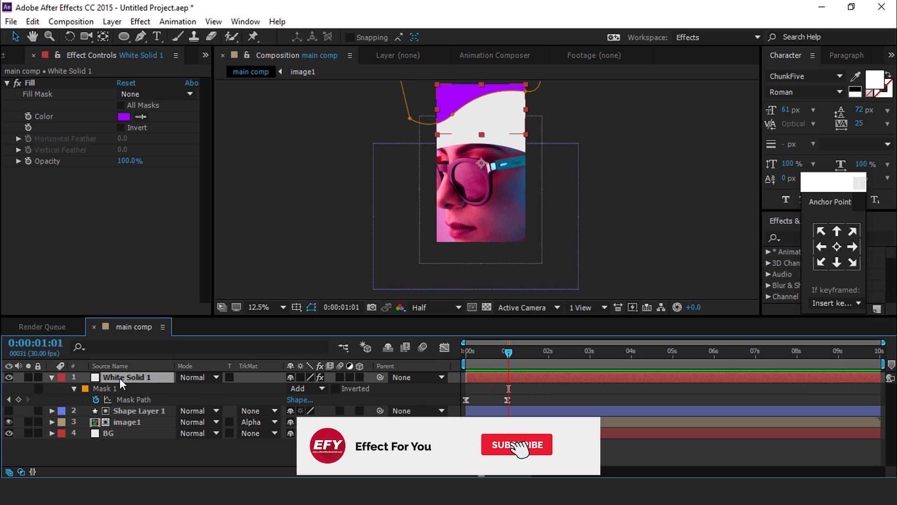
key("ctrl+d")
left_click(124, 116)
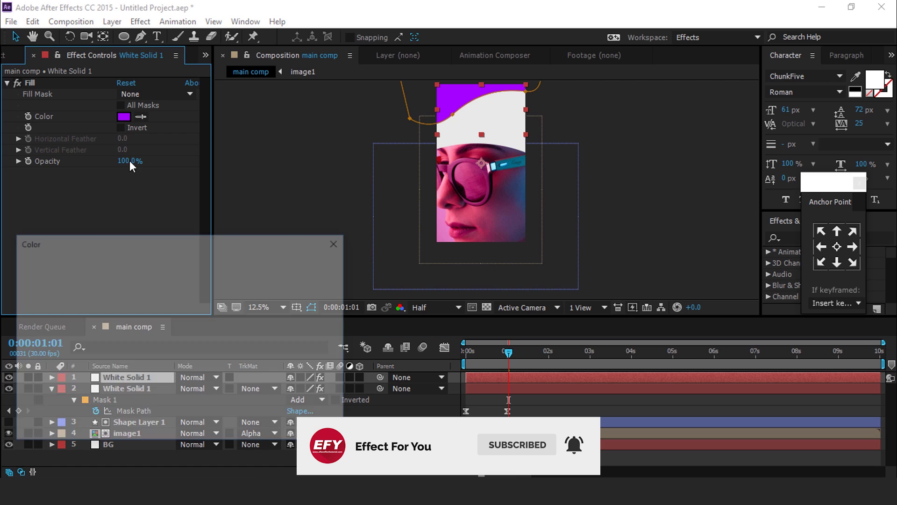
mouse_move(217, 310)
left_mouse_down()
mouse_move(216, 330)
mouse_move(218, 315)
left_mouse_up()
left_click(312, 266)
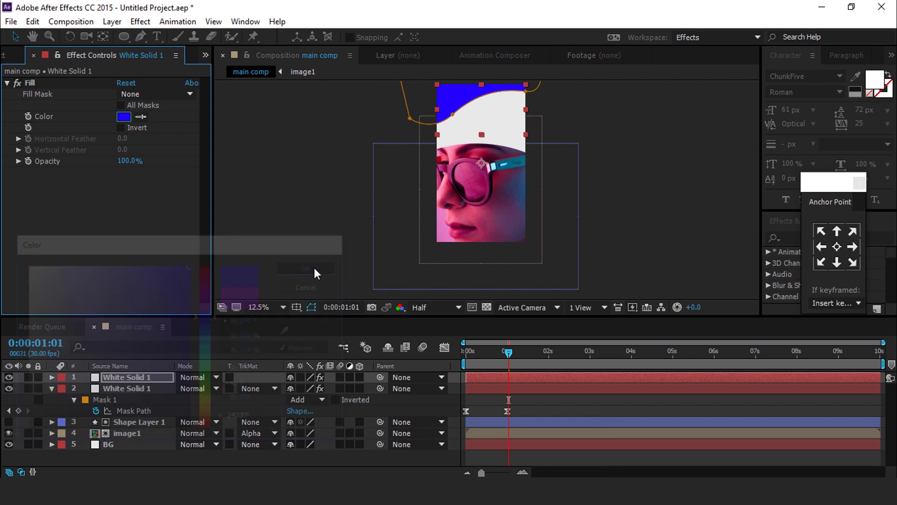
left_click(51, 387)
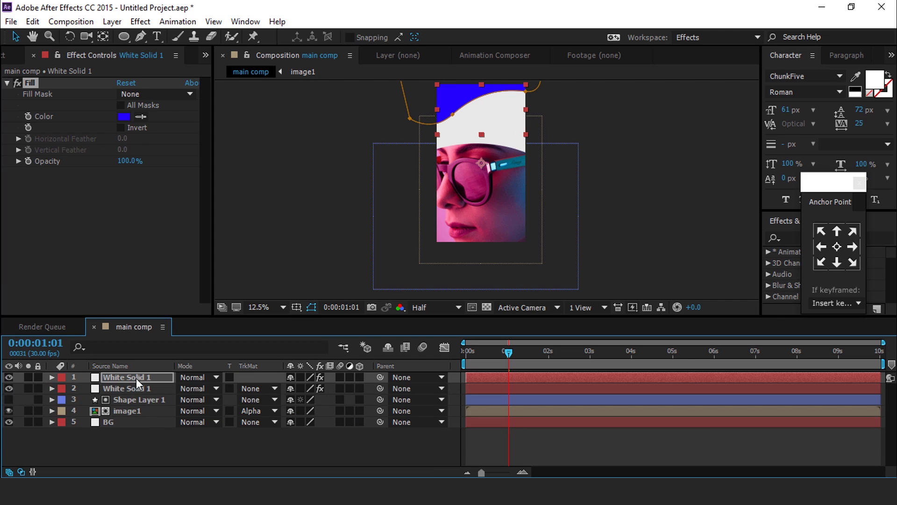
Reveal the blue solid's mask path and, at 0:00:01:00, move its mask up so a purple band shows beneath it.
key("u")
left_click_drag(522, 126, 529, 223)
scroll(542, 184, "up", 1)
double_click(583, 190)
left_click_drag(436, 236, 435, 220)
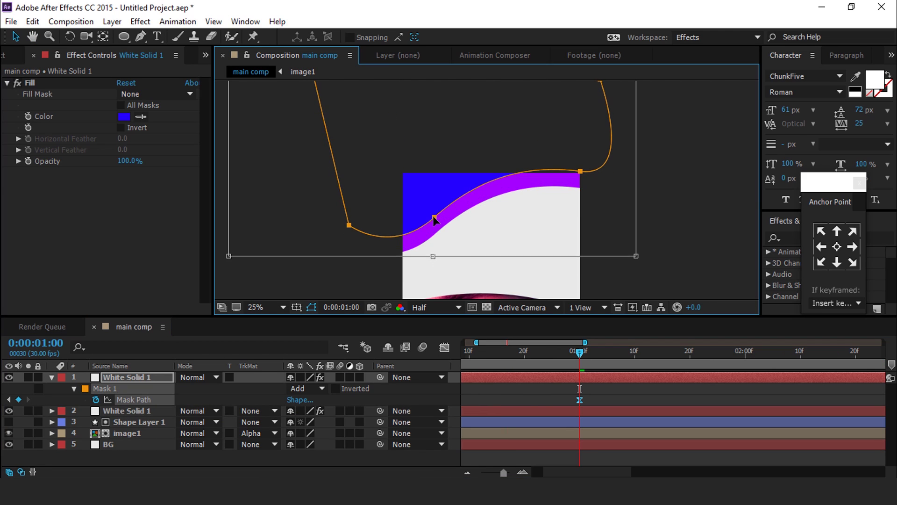
Move the blue mask's middle and lower-left vertices down so the purple band narrows on the left side of the wave.
left_click(535, 401)
scroll(519, 388, "left", 2)
left_click(431, 231)
left_click(434, 219)
left_click(349, 225, "shift")
left_click_drag(349, 226, 346, 244)
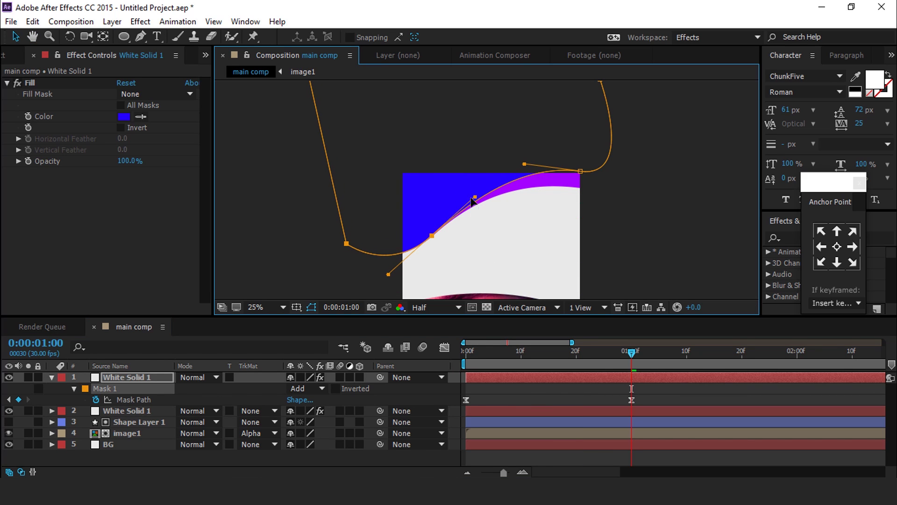
Refine the blue wave by raising the middle mask vertex and its upper curve handle slightly, and collapse the layer's properties.
left_click(673, 400)
left_click(655, 378)
left_click(432, 236)
left_click_drag(475, 197, 474, 188)
mouse_move(432, 236)
left_mouse_down()
mouse_move(431, 224)
mouse_move(433, 234)
left_mouse_up()
left_click(715, 400)
scroll(598, 148, "down", 1)
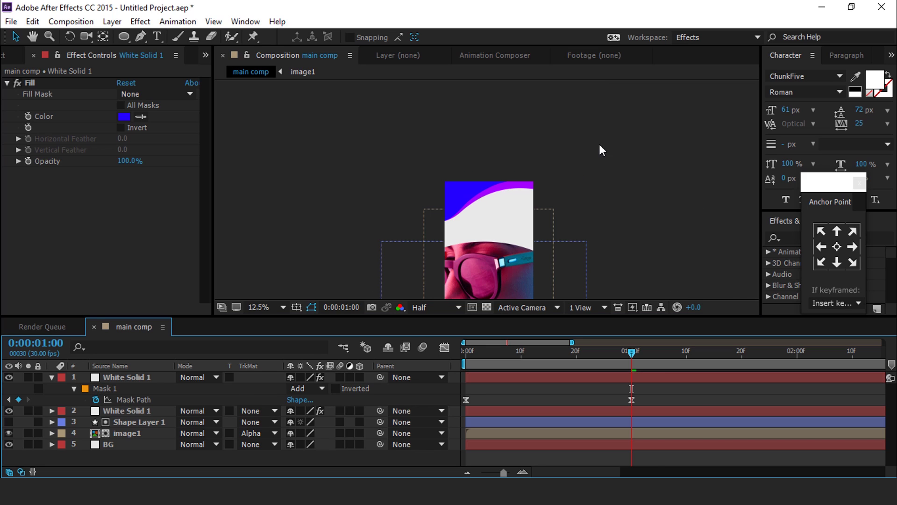
left_click(52, 378)
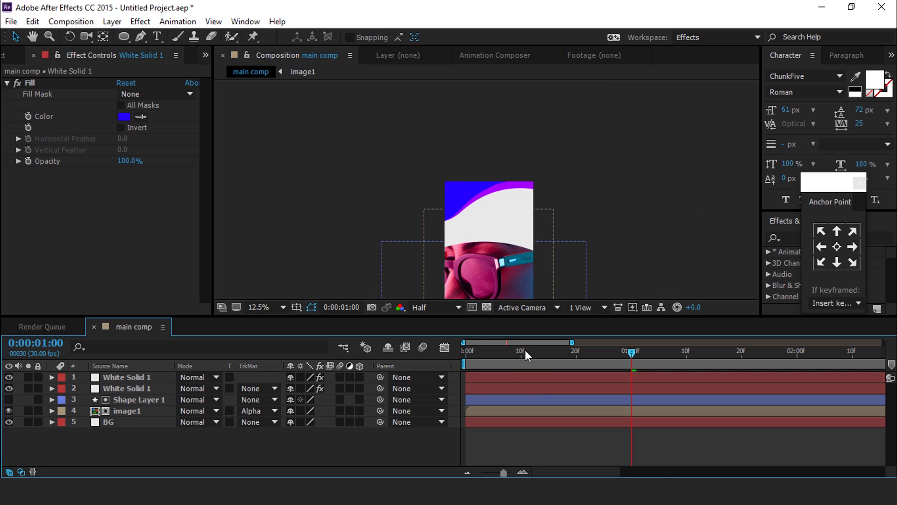
Preview the blue and purple wipe from the start and scrub to 0:00:00:20.
left_click_drag(525, 350, 432, 358)
key("comma")
key("space")
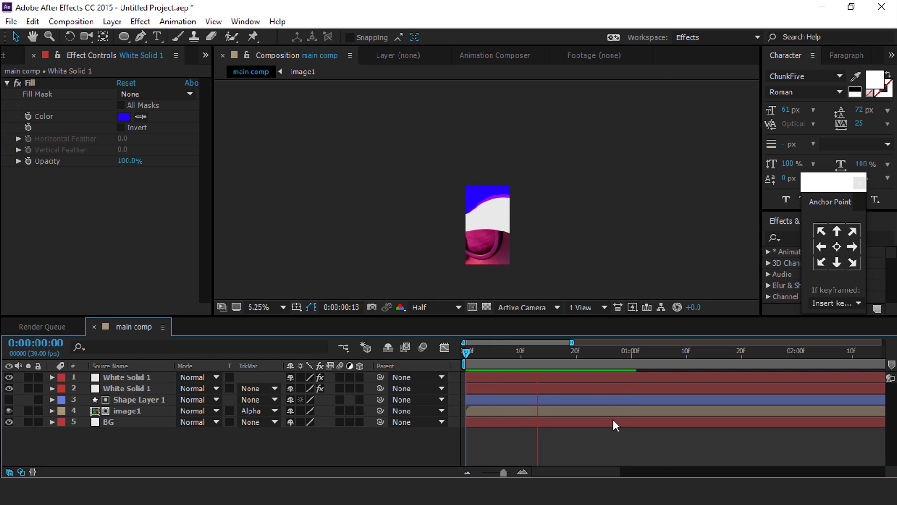
left_click_drag(560, 351, 575, 351)
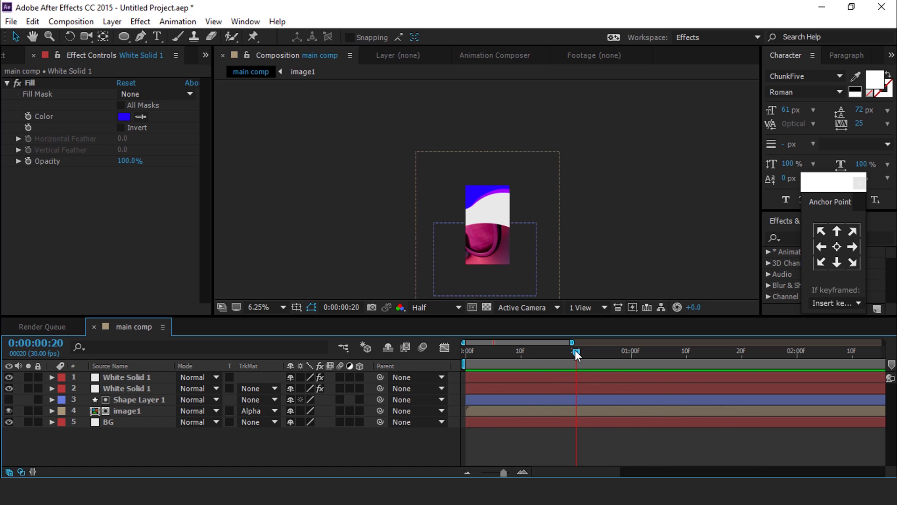
Shift Shape Layer 1 and image1 together to start about 9 frames in, and preview the portrait reveal's timing.
left_click(491, 415)
left_click(492, 402, "shift")
key("Home")
left_click_drag(492, 411, 563, 398)
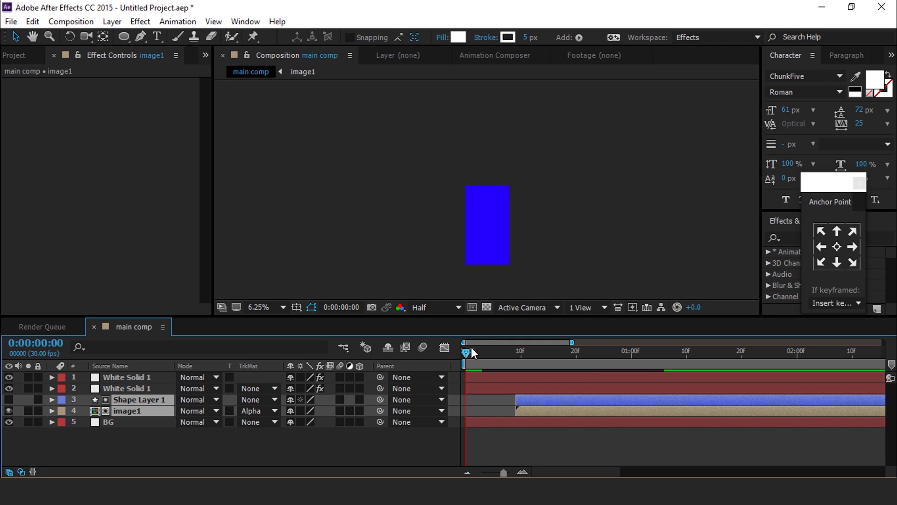
key("space")
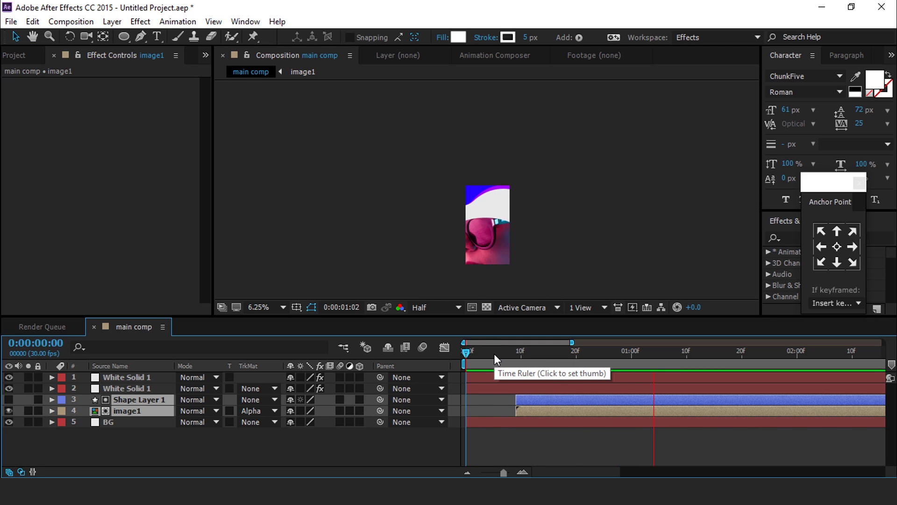
left_click_drag(494, 353, 725, 365)
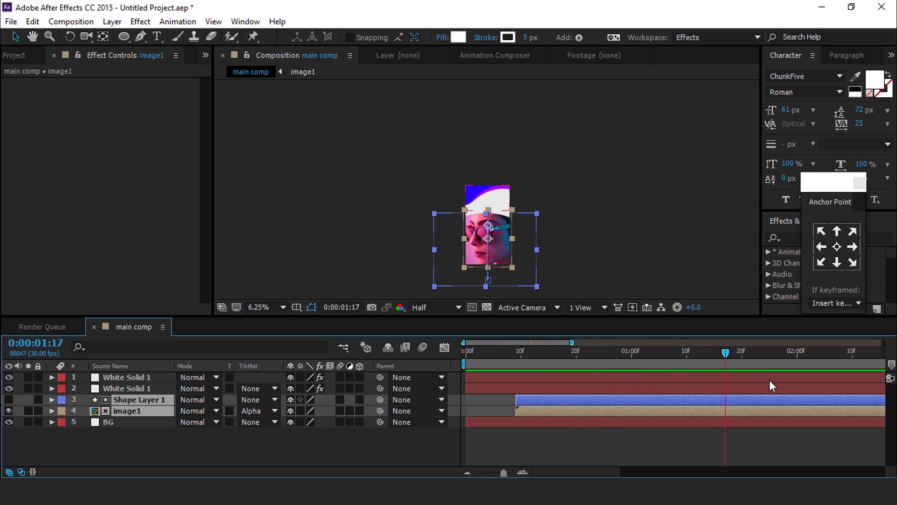
scroll(548, 237, "up", 2)
scroll(546, 240, "down", 1)
key("space")
left_click_drag(548, 235, 556, 164)
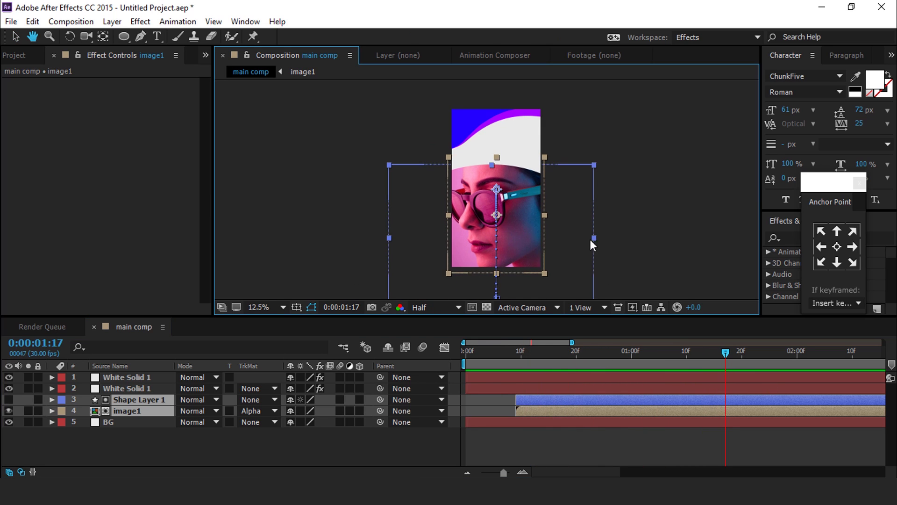
left_click(557, 423)
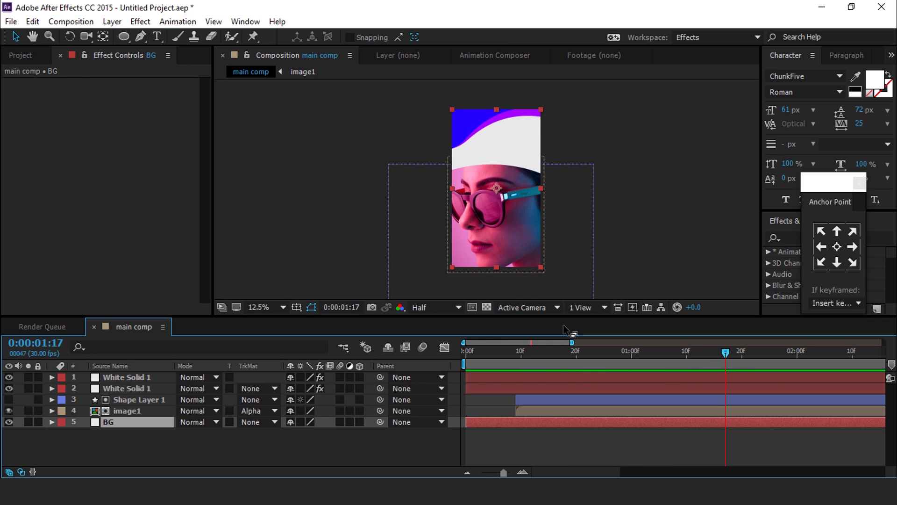
left_click(140, 440)
Create a new composition named text1 with a width and height of 800 px.
left_click(27, 53)
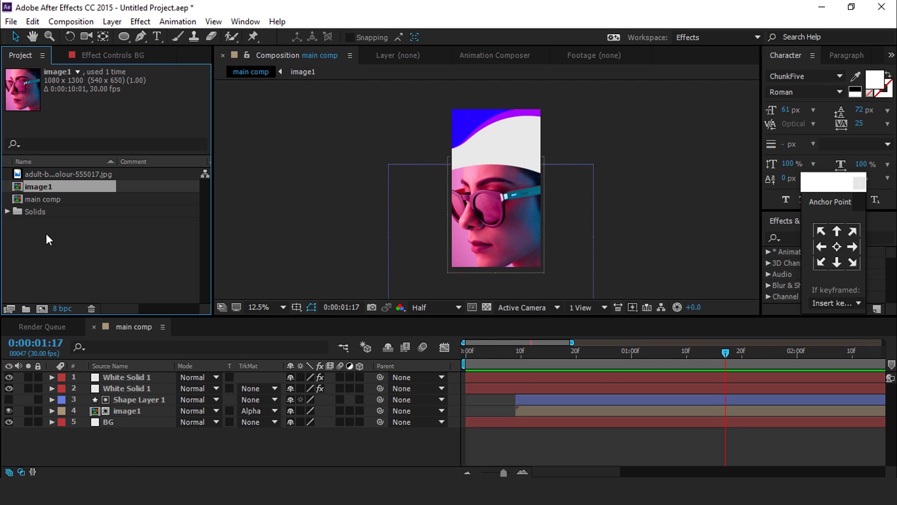
left_click(42, 308)
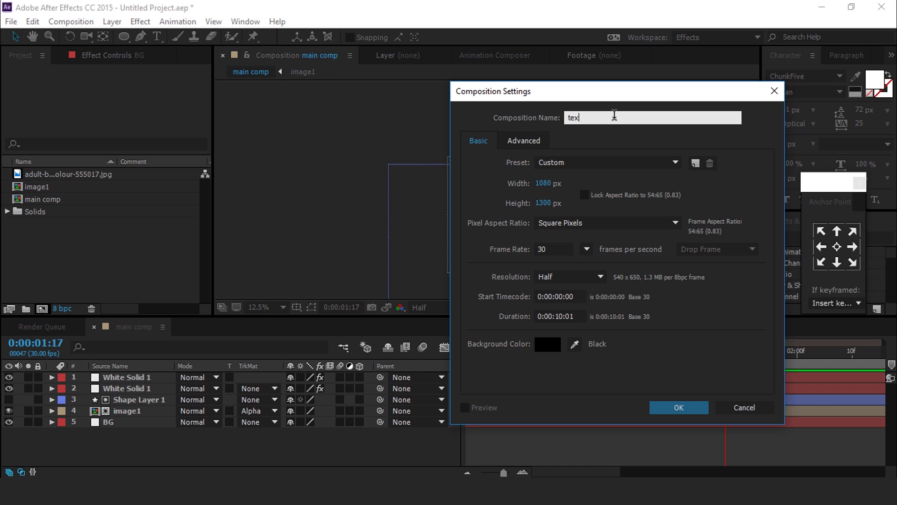
type("text1")
left_click(544, 183)
type("800")
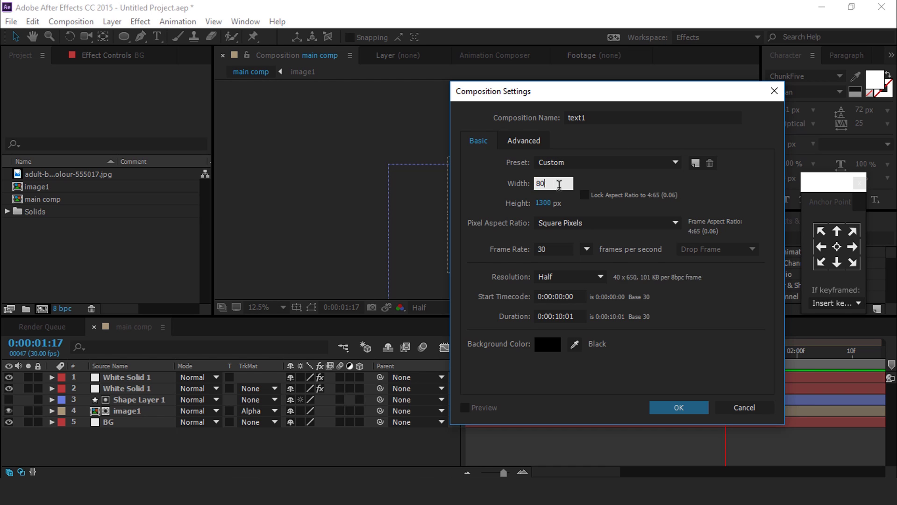
key("Tab")
type("800")
left_click(680, 408)
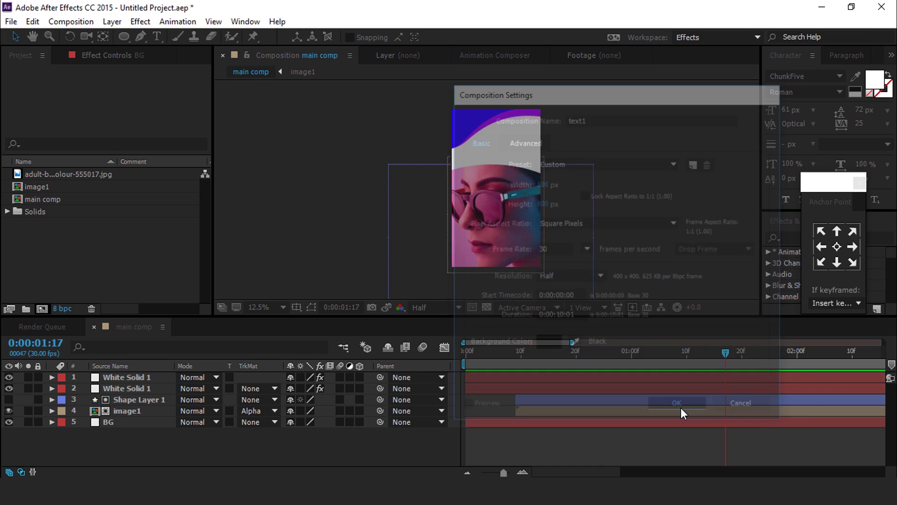
Add the two-line text "Minimal Instagram" in ChunkFive at 101 px and centre it horizontally and vertically in the composition.
scroll(449, 205, "up", 2)
scroll(452, 206, "down", 1)
left_click(157, 36)
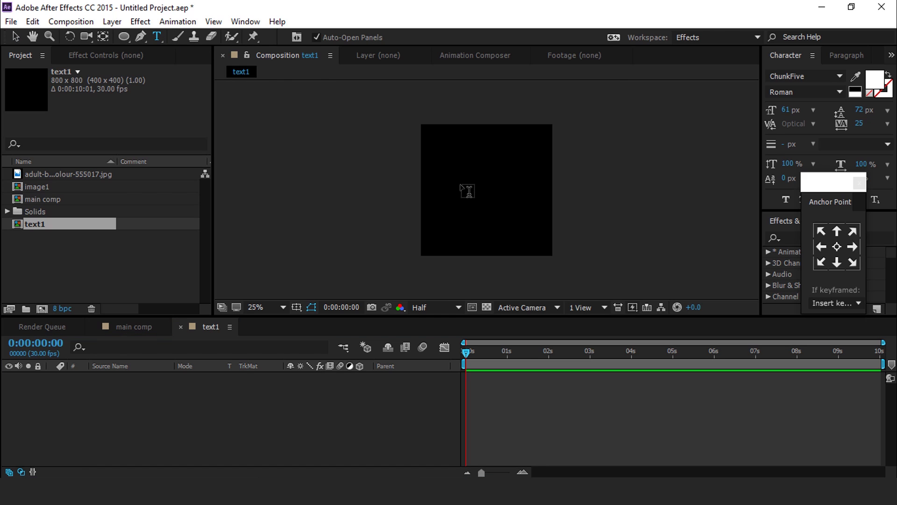
left_click(892, 55)
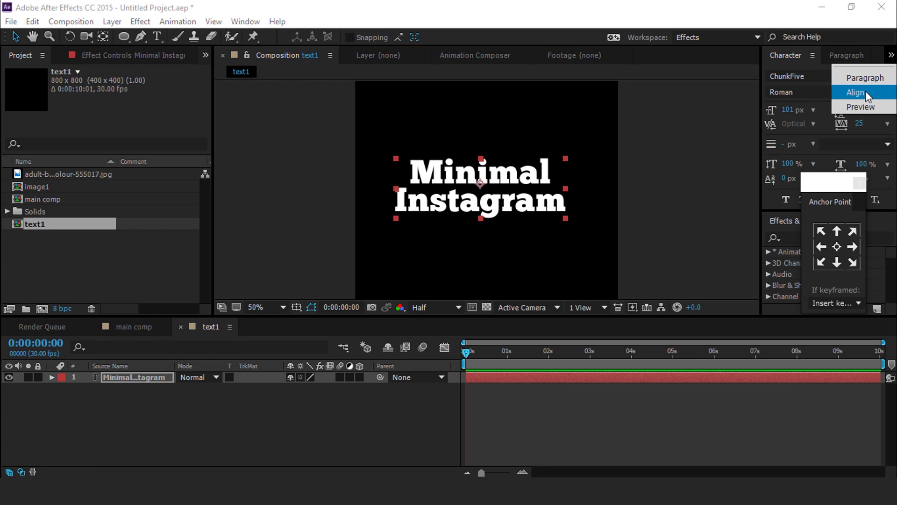
left_click(863, 91)
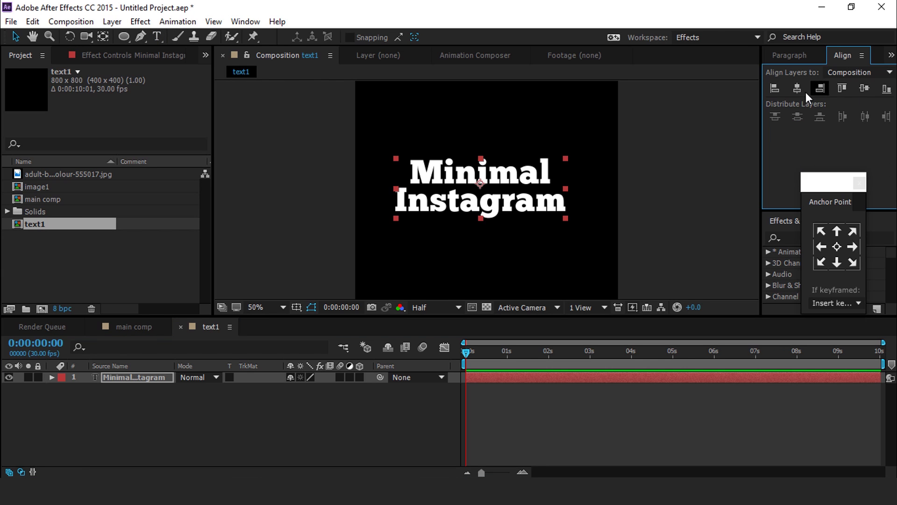
left_click(864, 89)
left_click(864, 90)
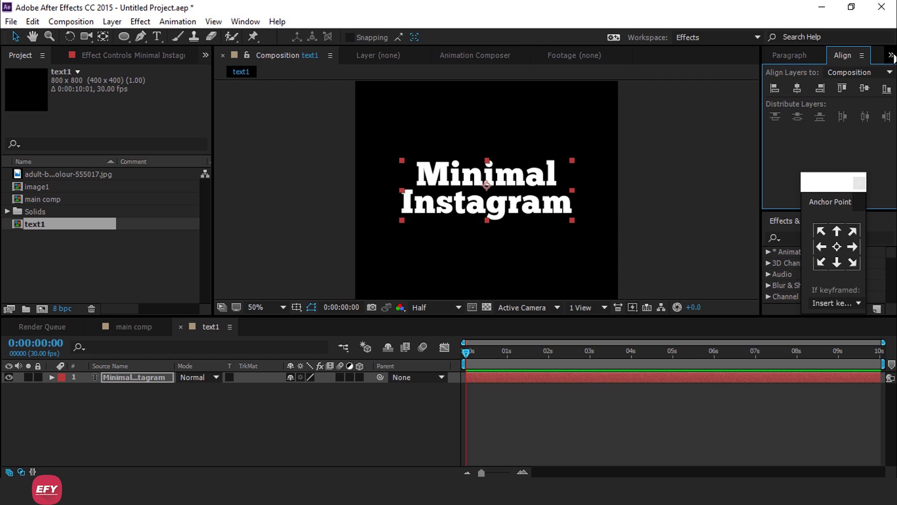
Change the text's fill colour to dark grey 505050.
left_click(892, 55)
left_click(865, 72)
mouse_move(29, 385)
left_mouse_down()
mouse_move(15, 386)
mouse_move(15, 378)
left_mouse_up()
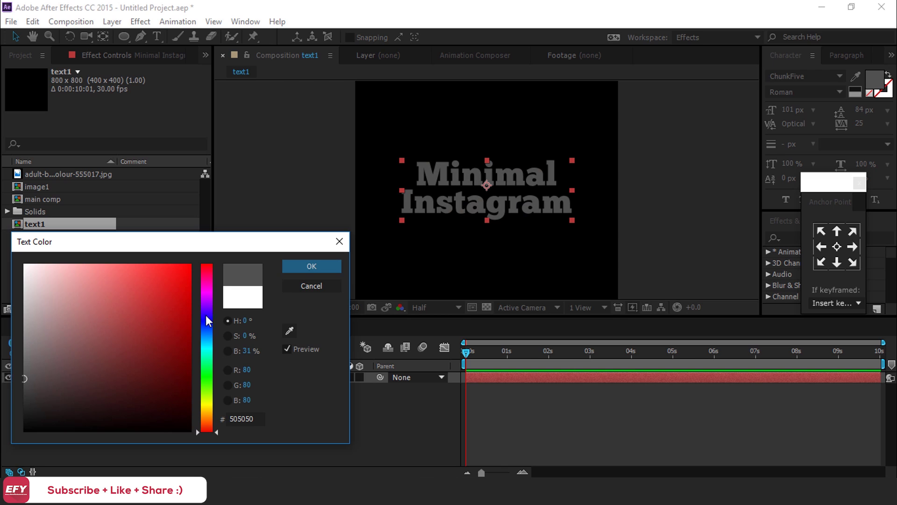
left_click(311, 266)
Expand the text layer and add a text animator with Opacity and Position properties.
left_click(51, 377)
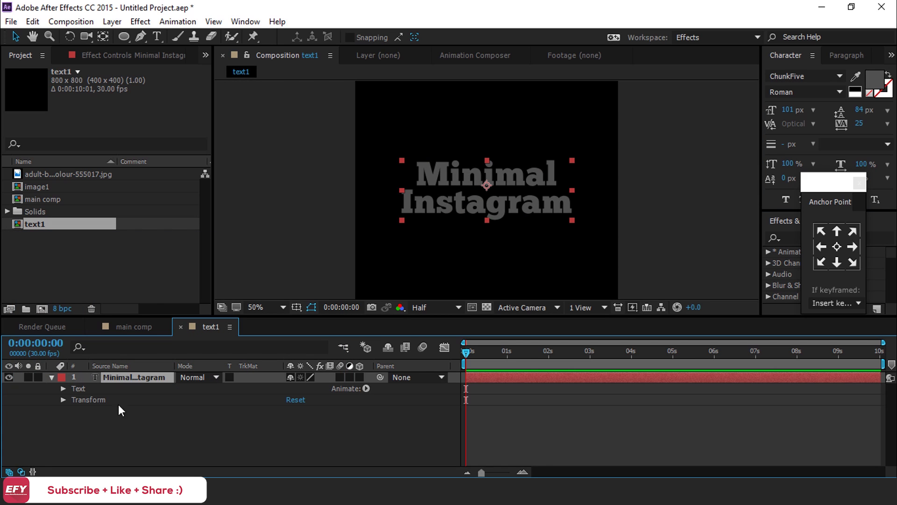
left_click(366, 389)
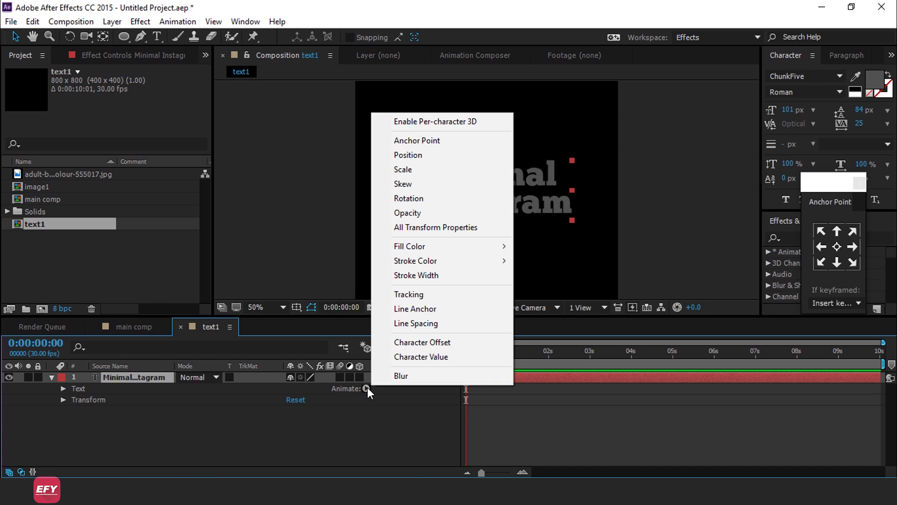
left_click(408, 213)
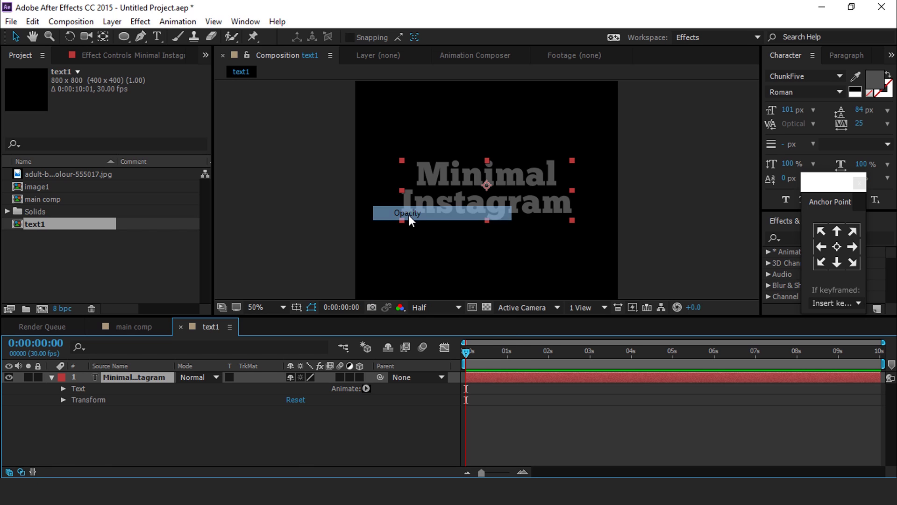
left_click(366, 388)
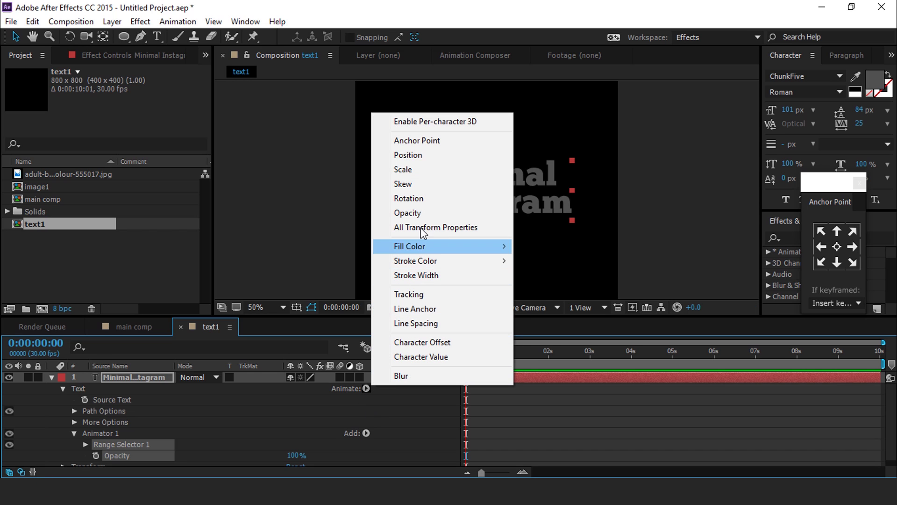
left_click(408, 155)
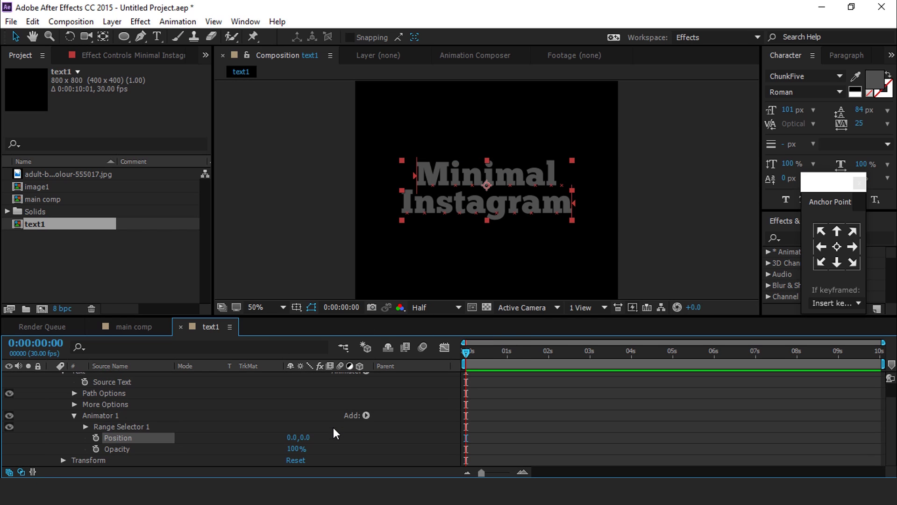
Set the animator's Opacity to 0% and its Position to -567.0, 0.0.
left_click(116, 450)
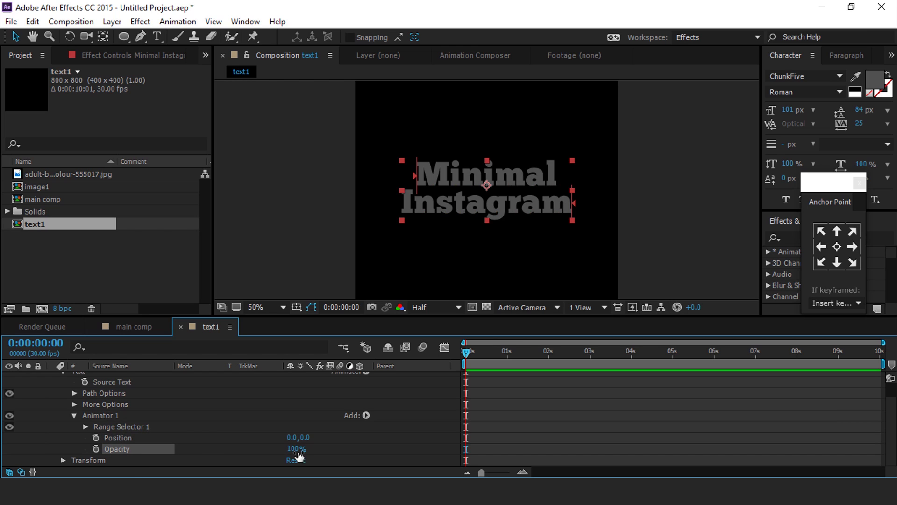
left_click_drag(299, 455, 133, 448)
left_click(130, 441)
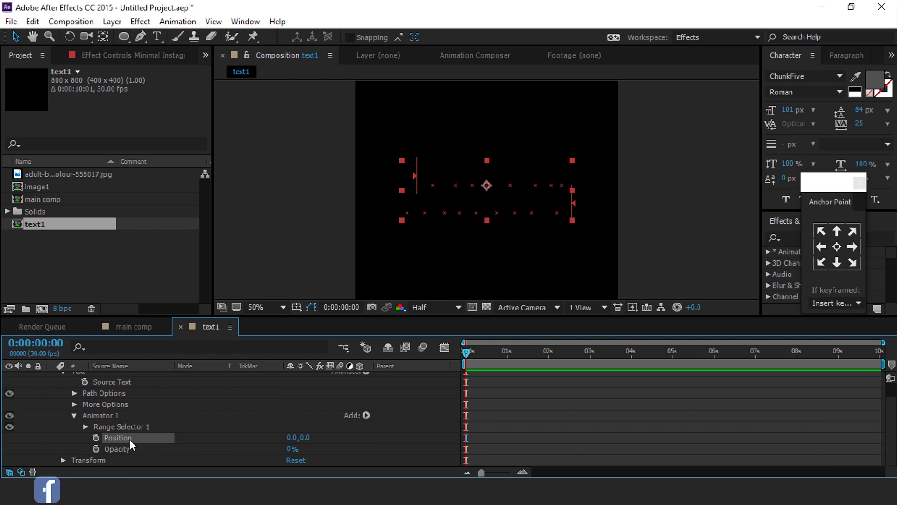
left_click_drag(289, 438, 2, 439)
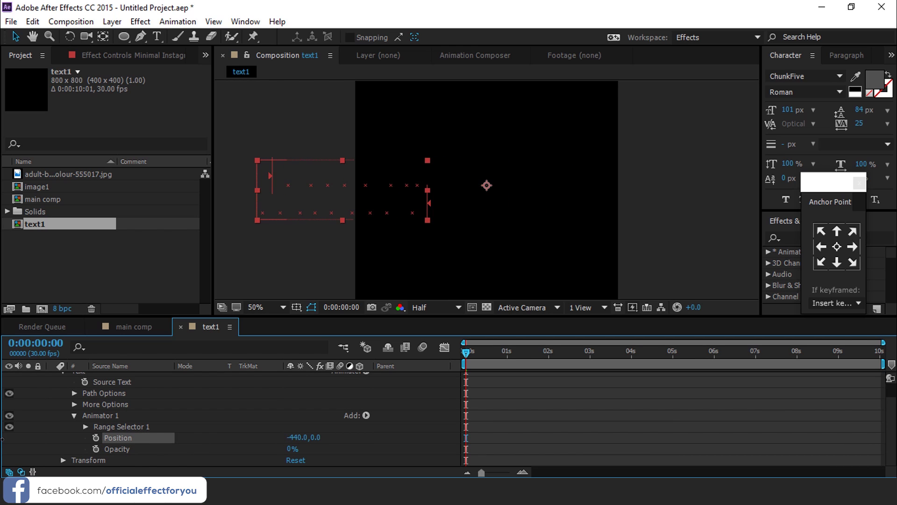
left_click_drag(289, 437, 160, 435)
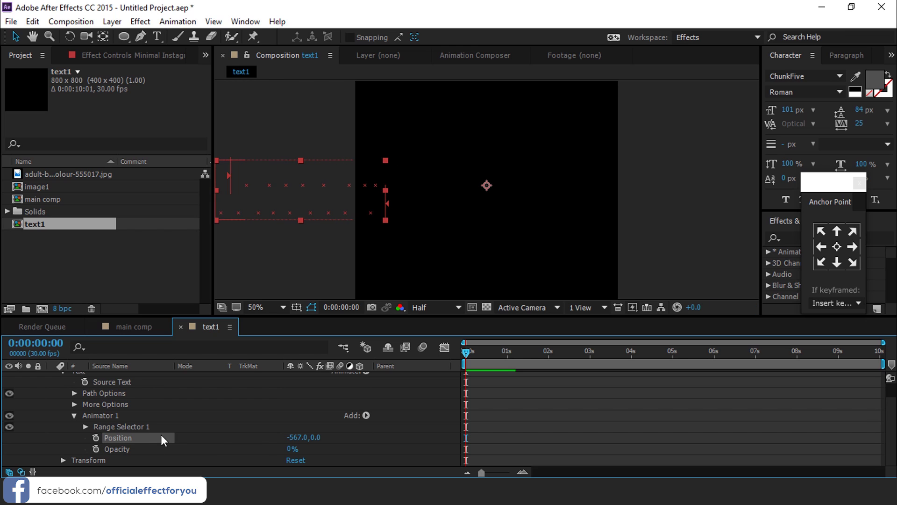
Add an Expression selector to Animator 1.
left_click(367, 415)
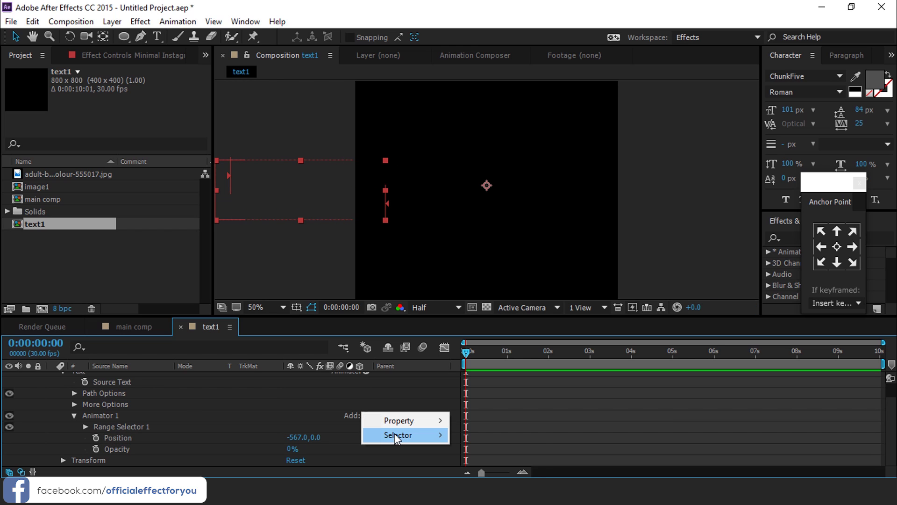
mouse_move(396, 435)
left_click(507, 464)
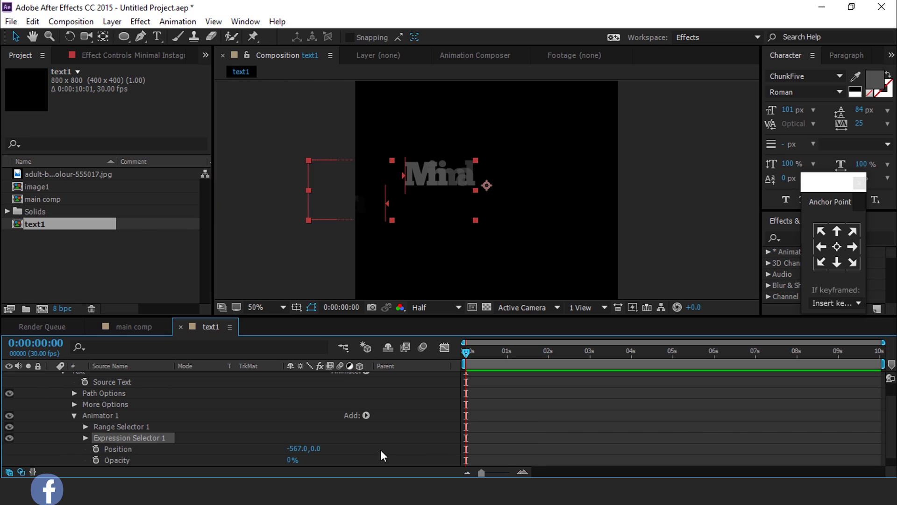
Replace the Expression Selector's Amount expression with the script from text smooth animation script.txt and preview the text animation.
left_click(85, 438)
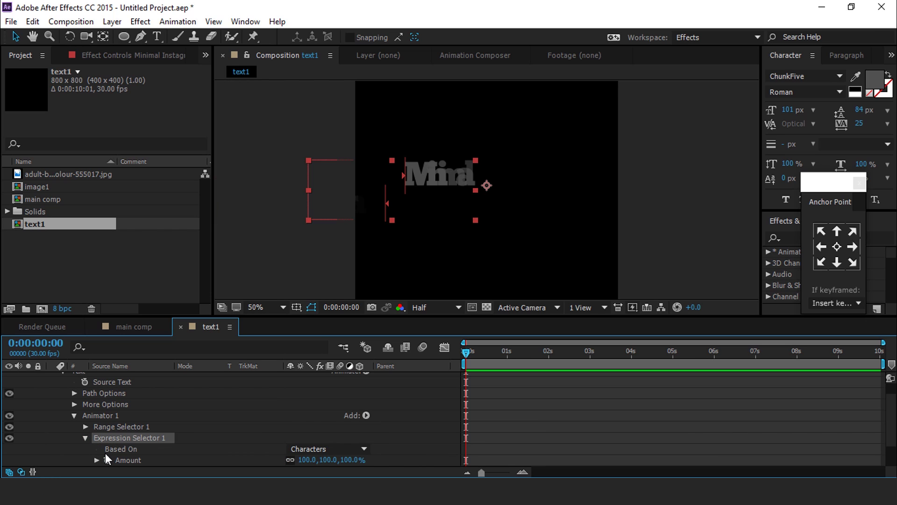
scroll(99, 453, "down", 1)
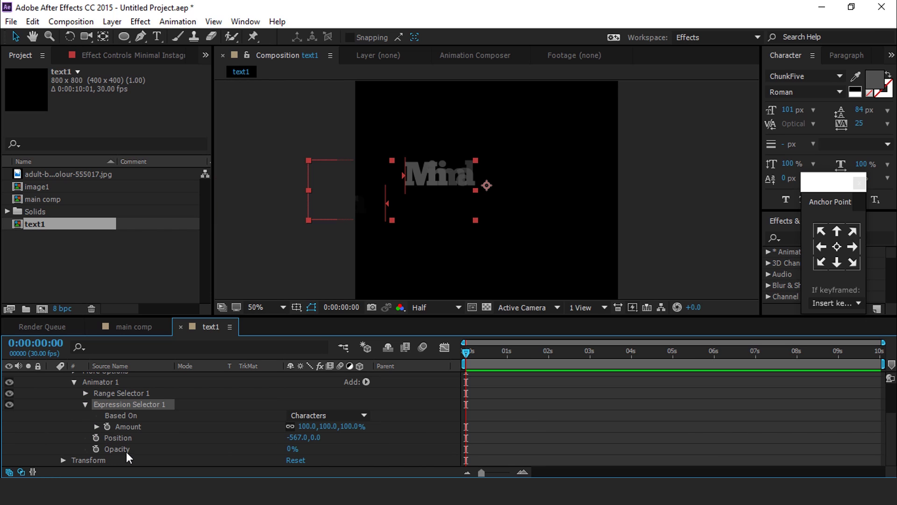
left_click(107, 426, "alt")
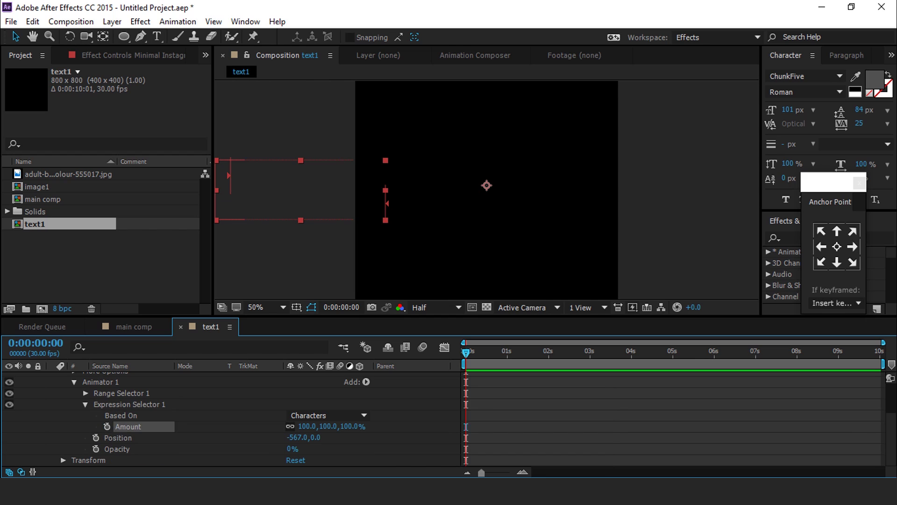
left_click(535, 432)
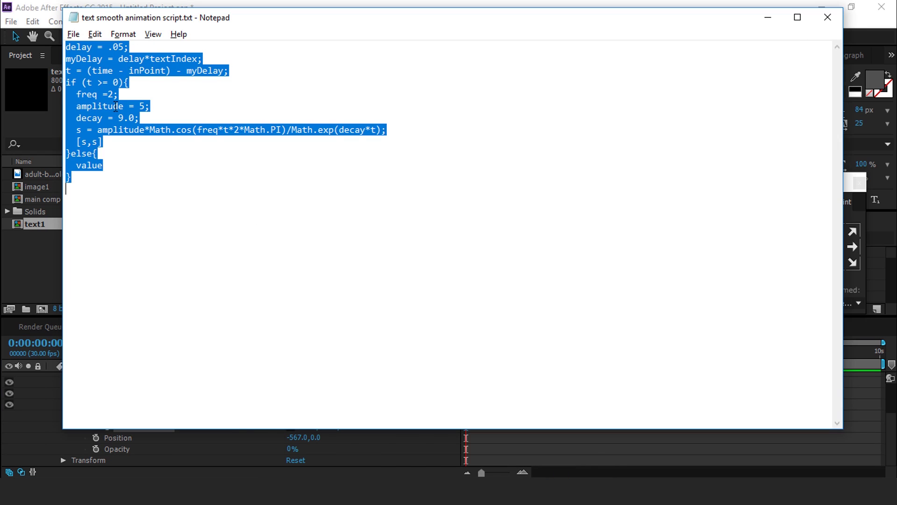
key("alt+Tab")
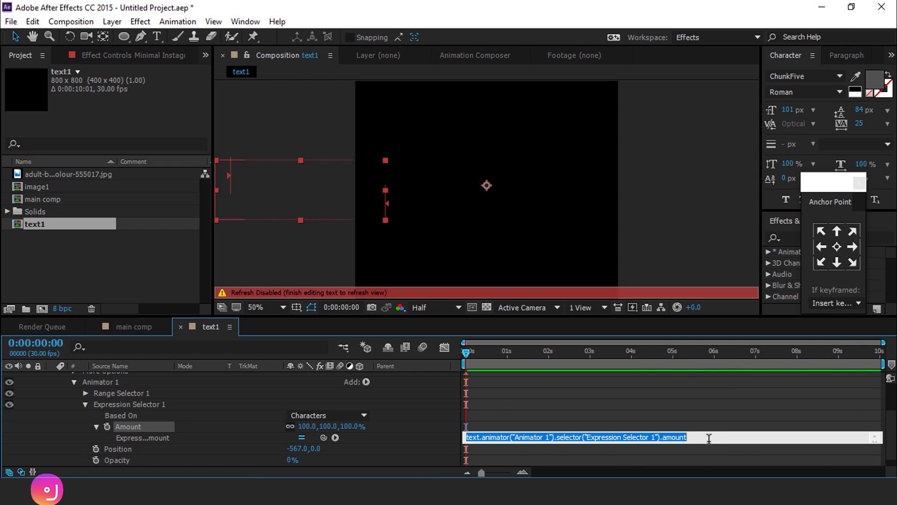
key("BackSpace")
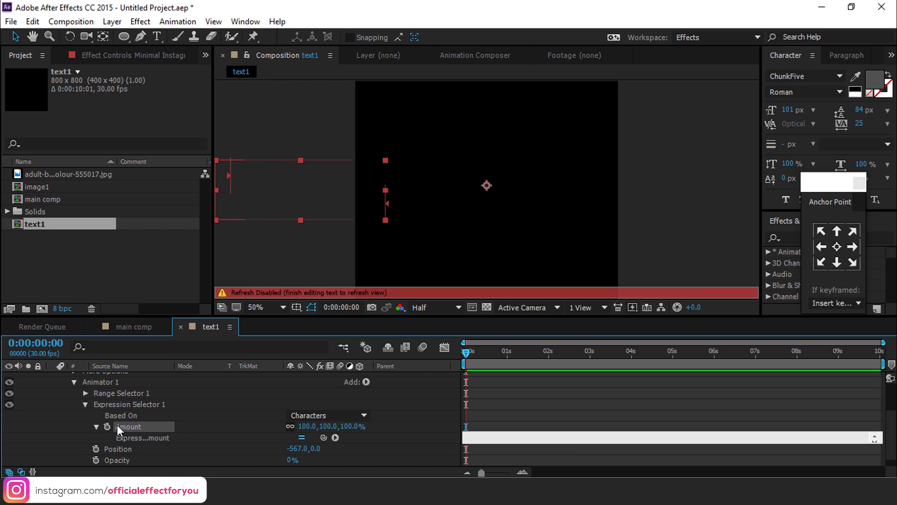
key("ctrl+v")
left_click(521, 406)
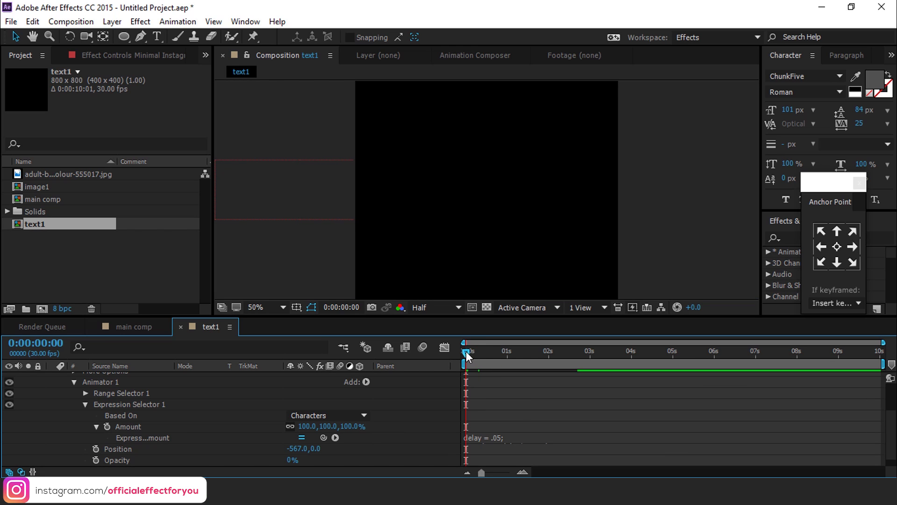
key("space")
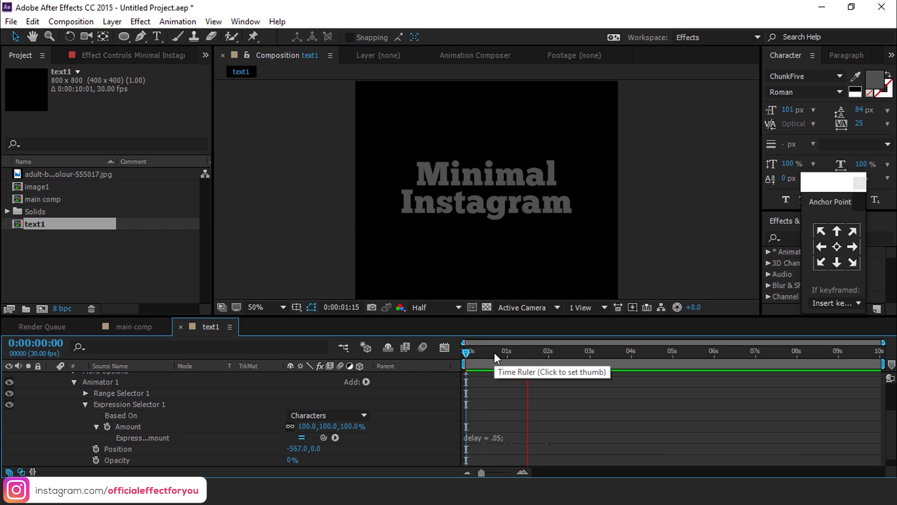
key("space")
Duplicate the text layer, place the copy below Instagram and make it read "minimal instagram stories" at 44 px.
scroll(58, 415, "up", 2)
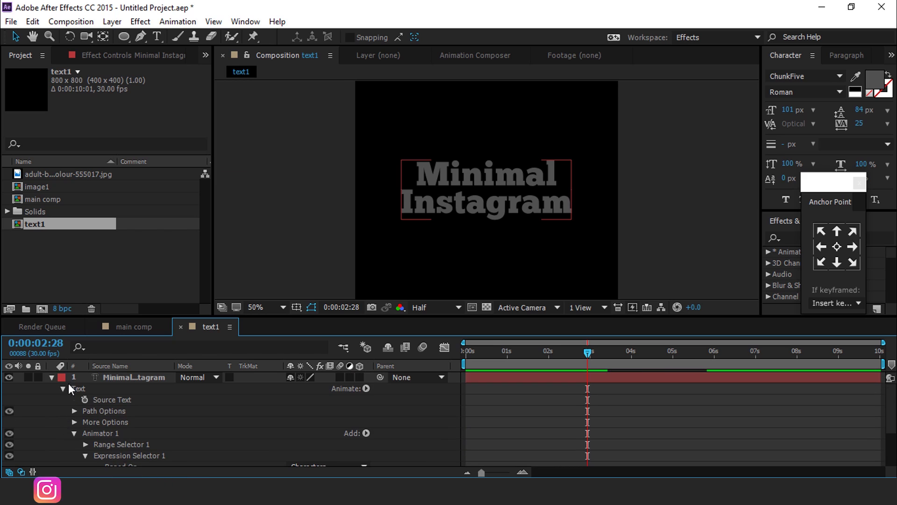
left_click(52, 377)
left_click(139, 378)
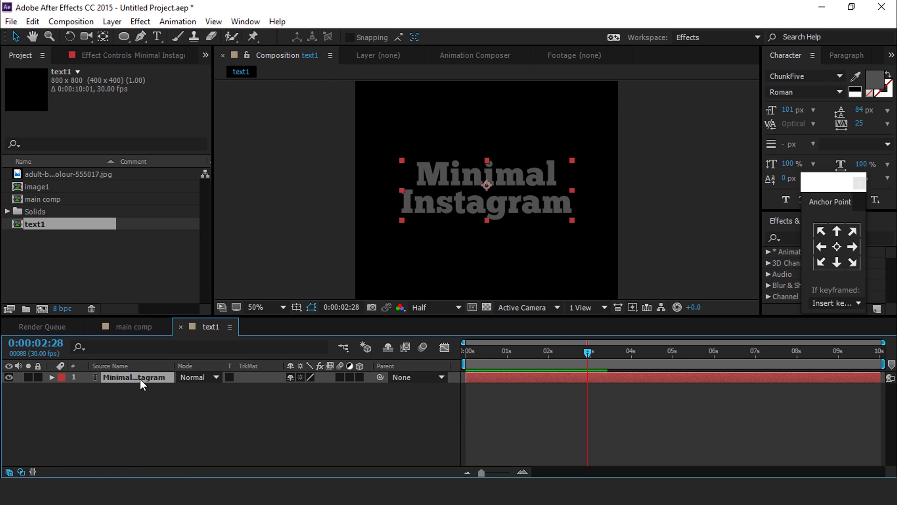
key("ctrl+d")
left_click_drag(512, 206, 528, 272)
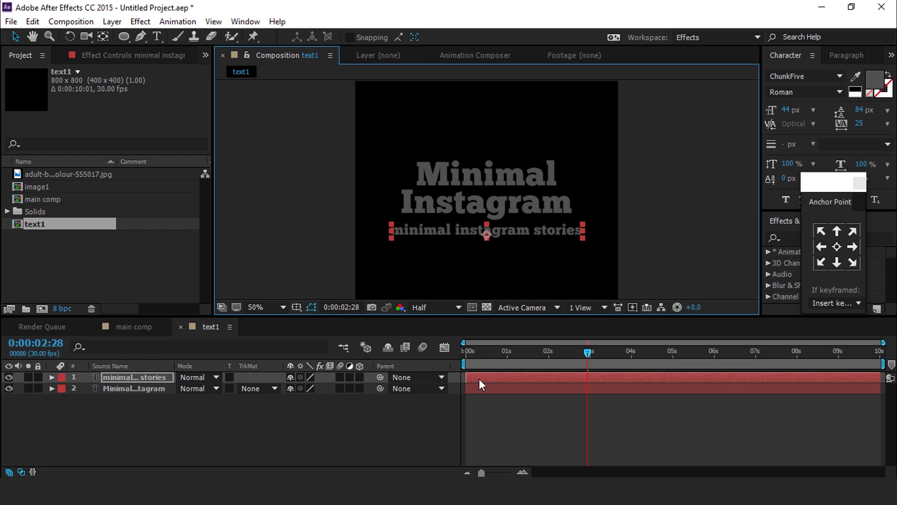
Delay the start of the "minimal instagram stories" layer by about 0.2 seconds and preview the staggered animation.
left_click_drag(479, 378, 487, 379)
key("Home")
key("space")
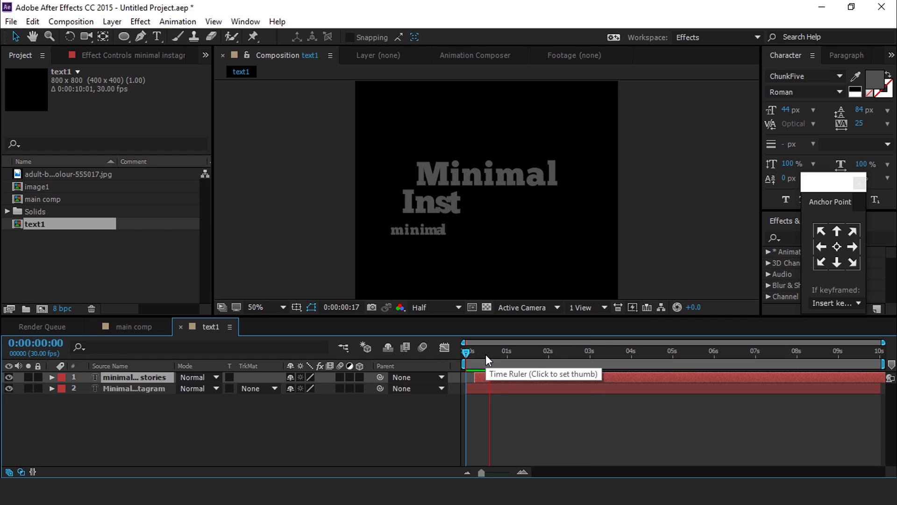
left_click_drag(486, 355, 529, 354)
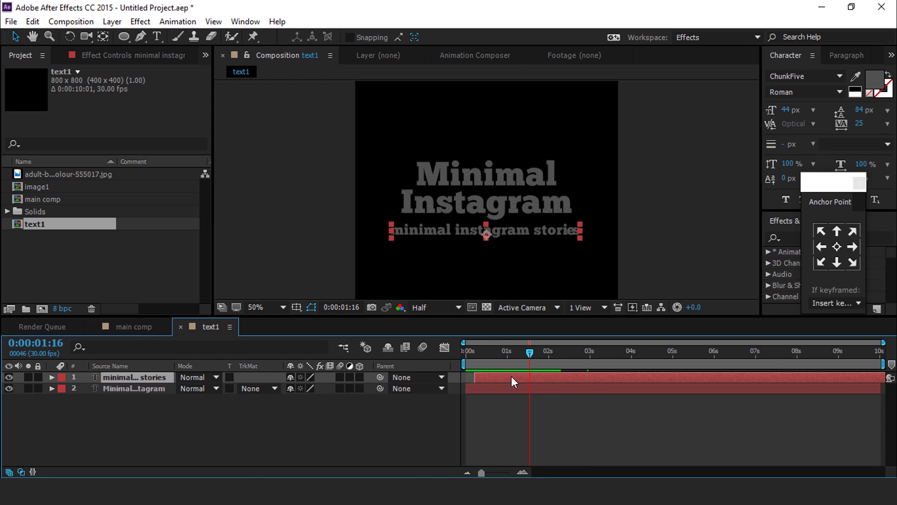
Add the text1 composition to main comp as its topmost layer.
left_click(130, 327)
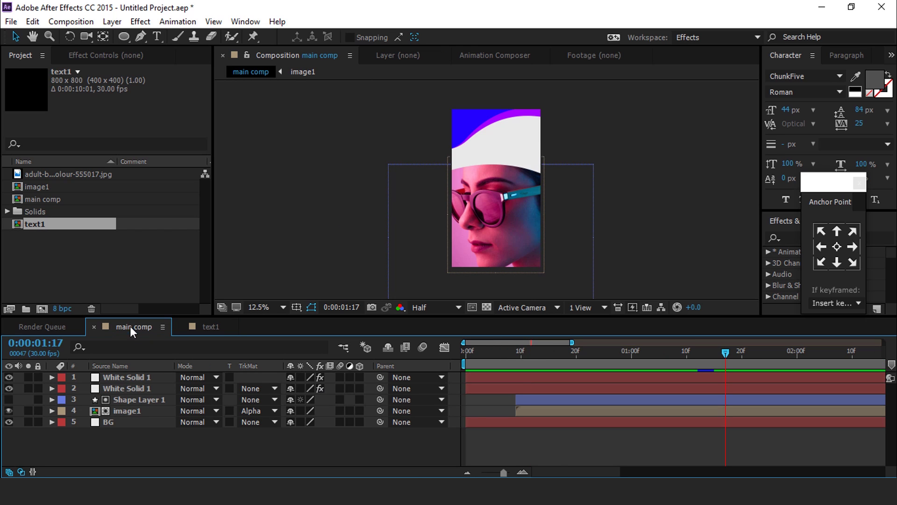
left_click_drag(29, 223, 119, 374)
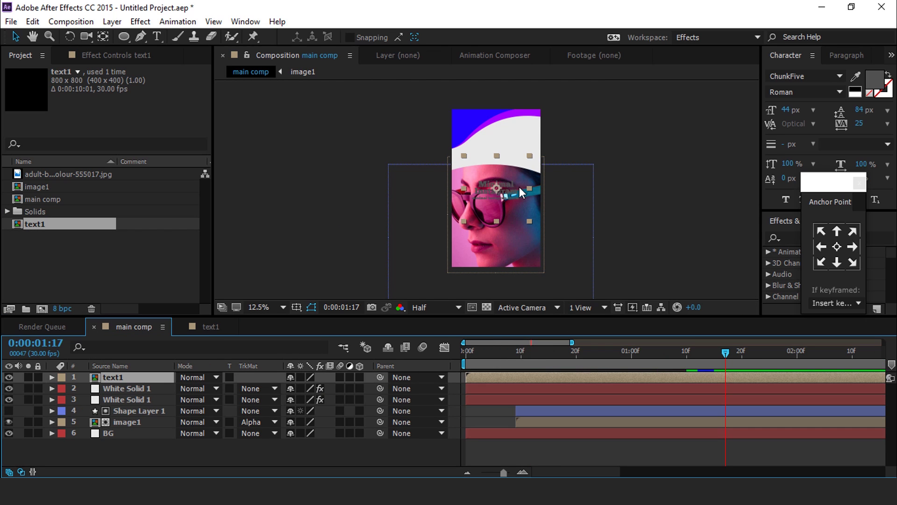
key("period")
Move the text1 layer up onto the white area, start it at 01:00f and preview the animation.
left_click_drag(498, 352, 645, 353)
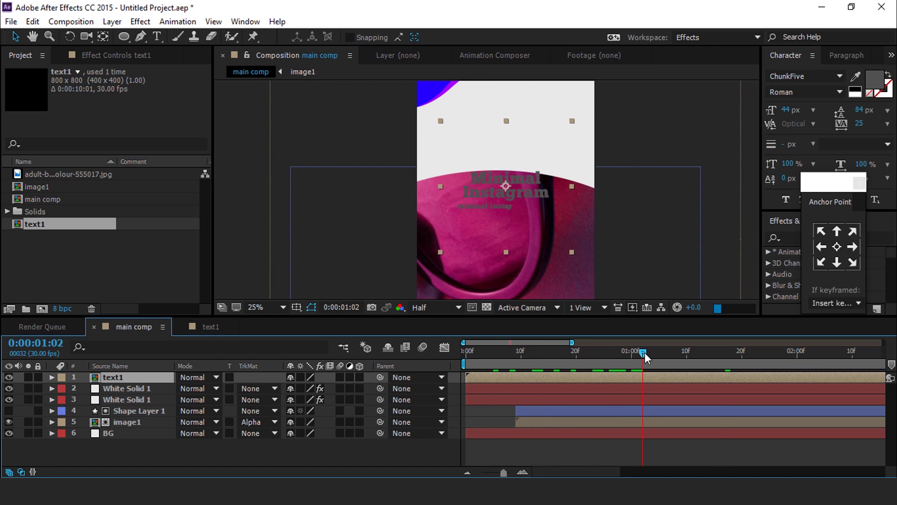
left_click_drag(534, 197, 562, 168)
key("space")
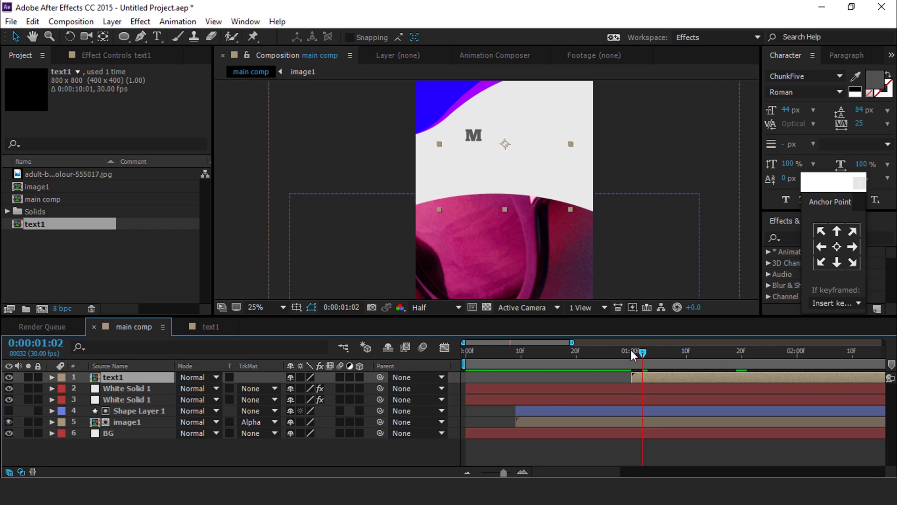
left_click_drag(631, 350, 574, 363)
key("Home")
key("minus")
key("space")
key("space")
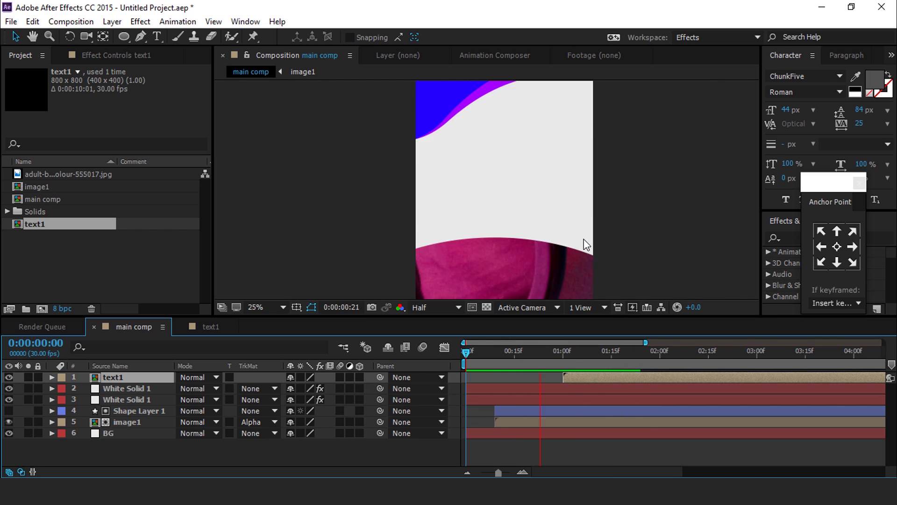
Raise the text1 layer so its subtitle clears the portrait, and enlarge it slightly from its upper-right corner.
left_click(747, 354)
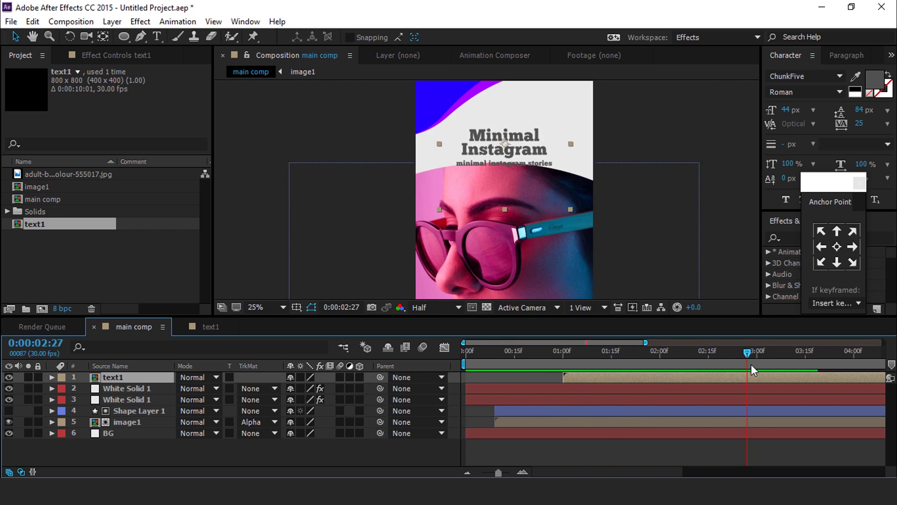
left_click_drag(532, 149, 532, 136)
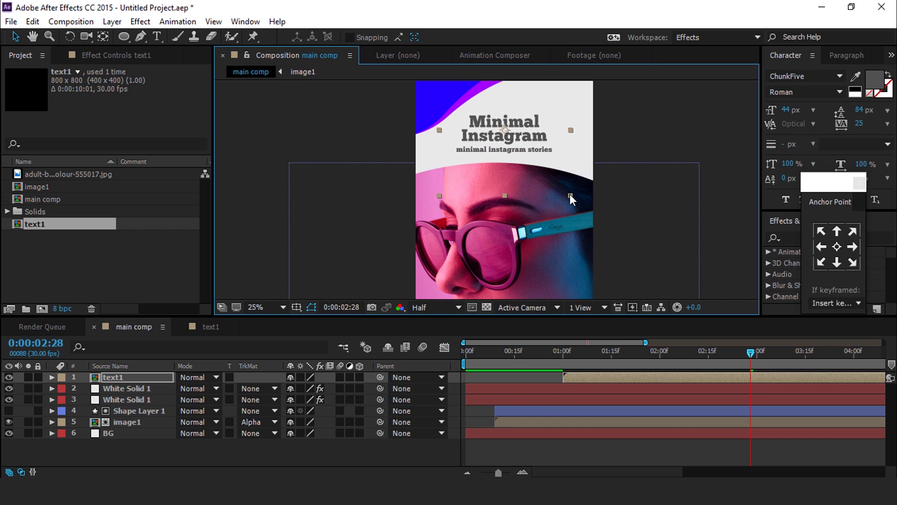
scroll(551, 173, "down", 1)
scroll(537, 153, "up", 1)
left_click_drag(537, 152, 531, 197)
left_click_drag(567, 109, 578, 106)
Align the text1 layer to the horizontal centre of the composition and preview the text reveal.
left_click(891, 55)
left_click(851, 93)
left_click(797, 88)
left_click(619, 446)
key("comma")
left_click(548, 355)
key("space")
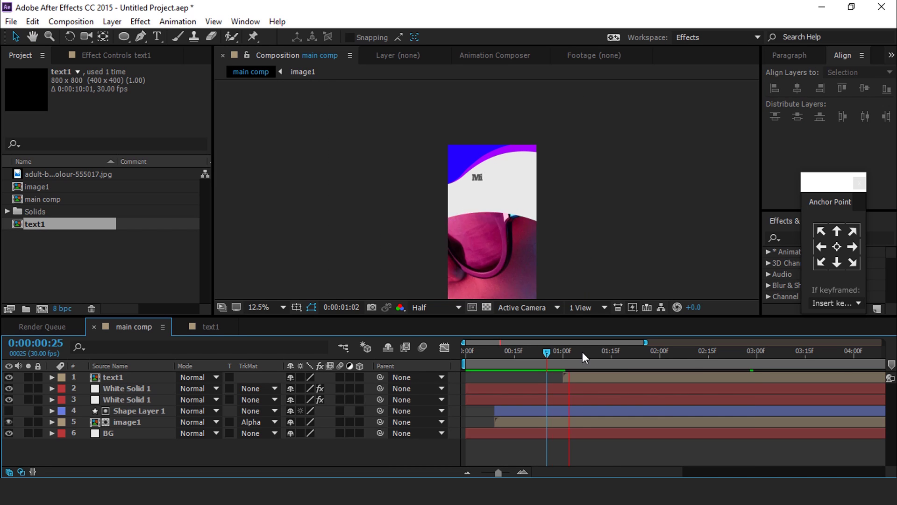
left_click_drag(680, 352, 731, 351)
key("period")
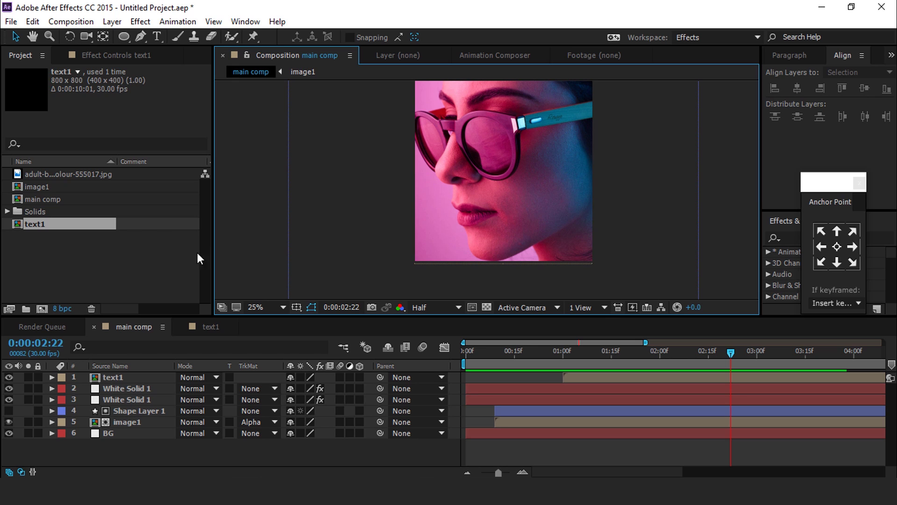
Create a new 400 x 400 px composition named arrow.
left_click(40, 298)
left_click(41, 309)
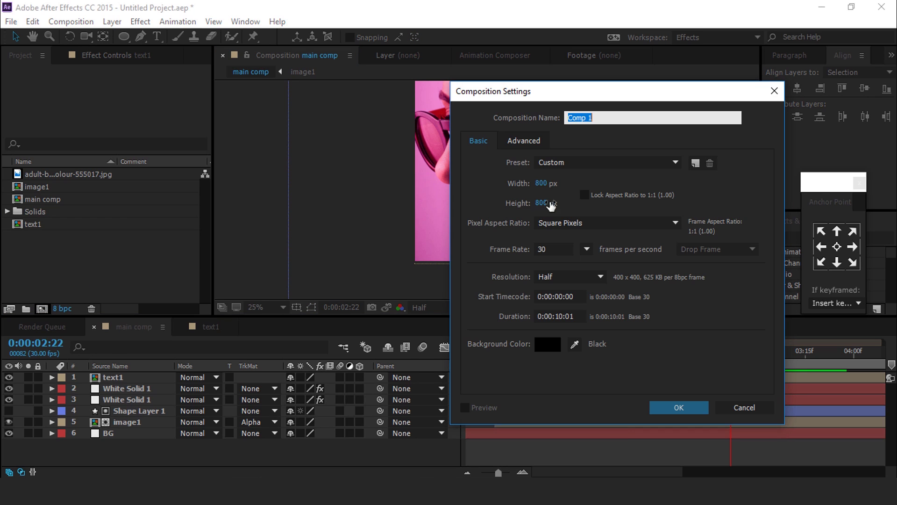
left_click(542, 183)
type("400")
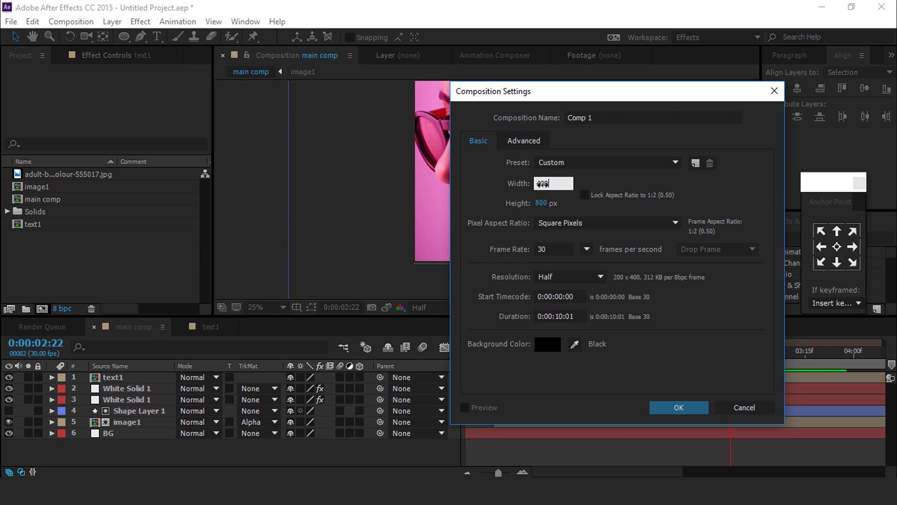
key("Tab")
type("400")
key("Tab")
left_click(599, 117)
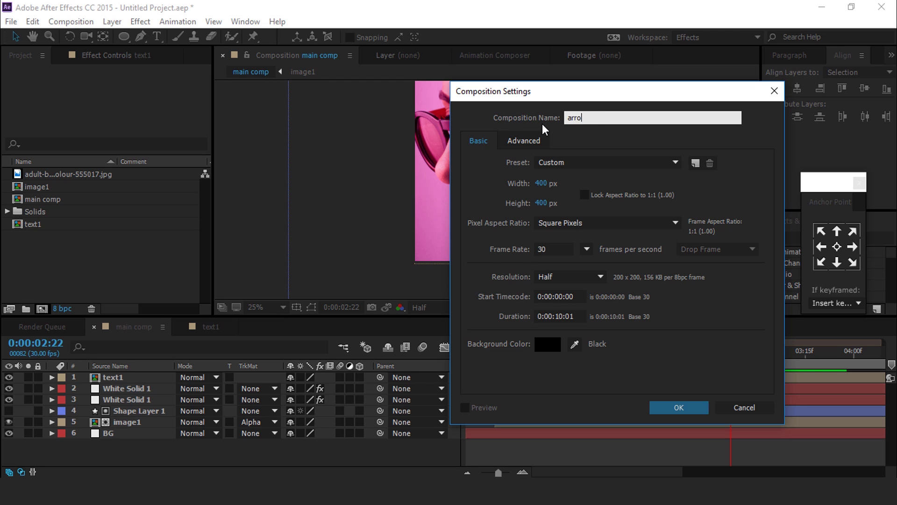
type("arrow")
left_click(681, 409)
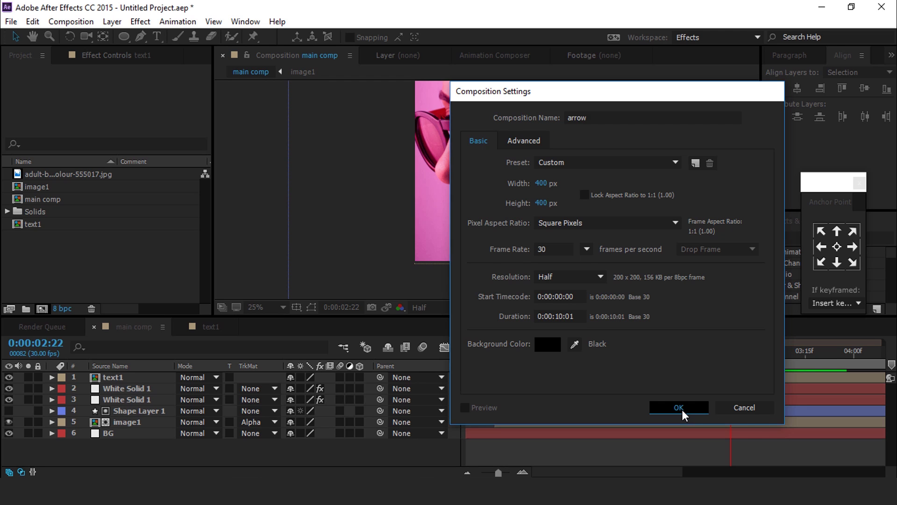
Draw a circle about 150 px in diameter near the composition's centre and set its fill to none.
key("q")
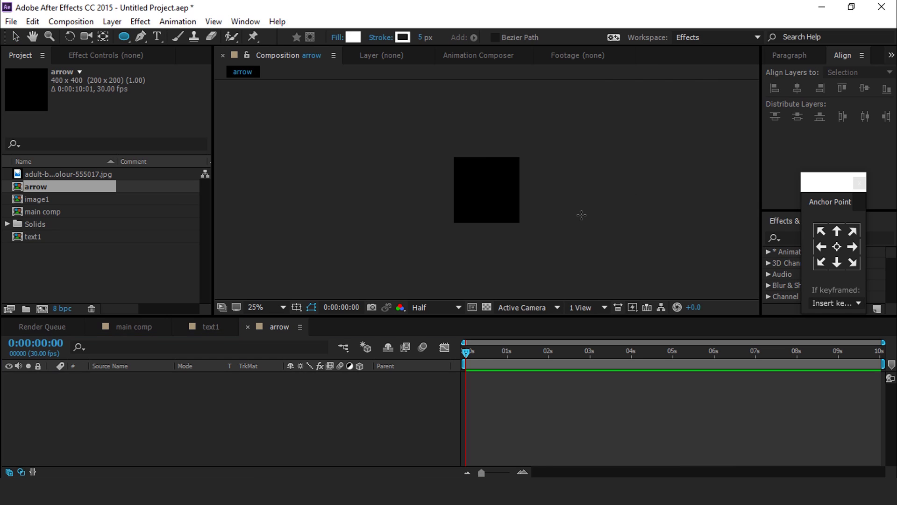
key("period")
left_click_drag(487, 188, 517, 217)
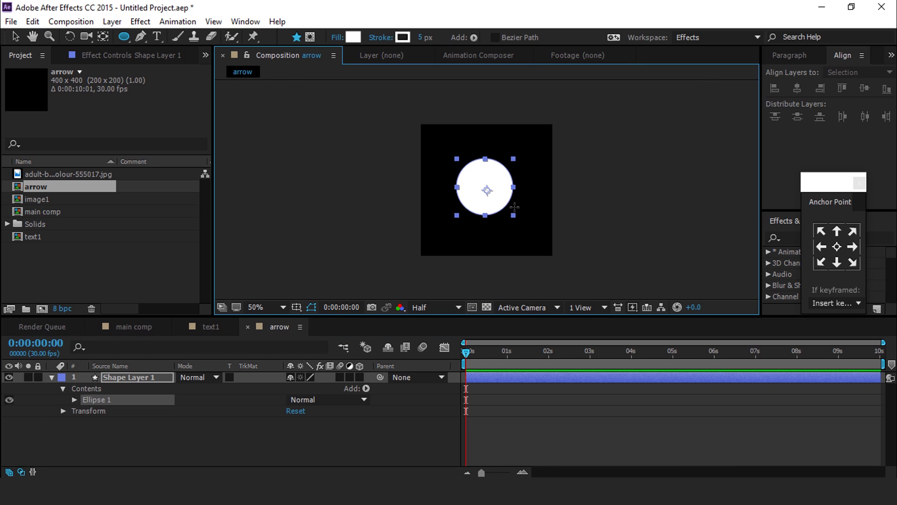
left_click(337, 37)
left_click(227, 169)
left_click(269, 245)
left_click(15, 35)
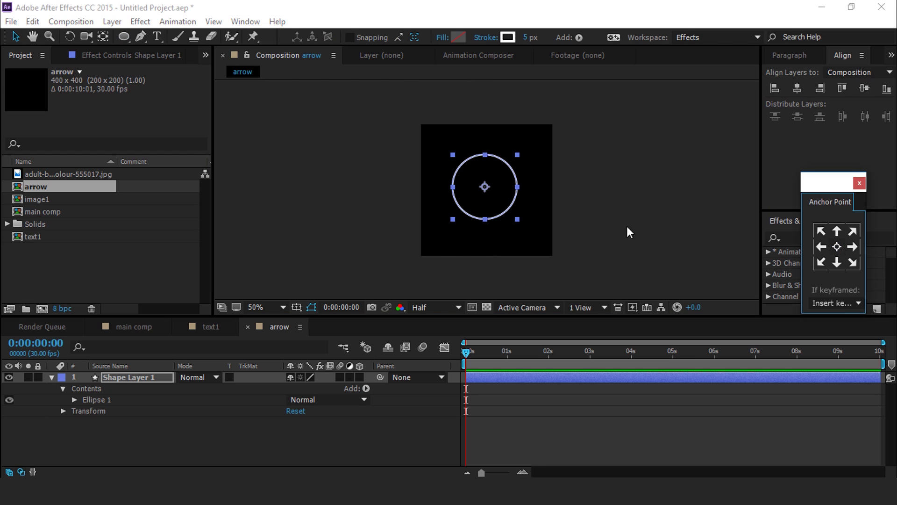
left_click(507, 201)
Draw a vertical arrow shaft about 65 px long inside the circle with the Pen tool.
key("period")
key("period")
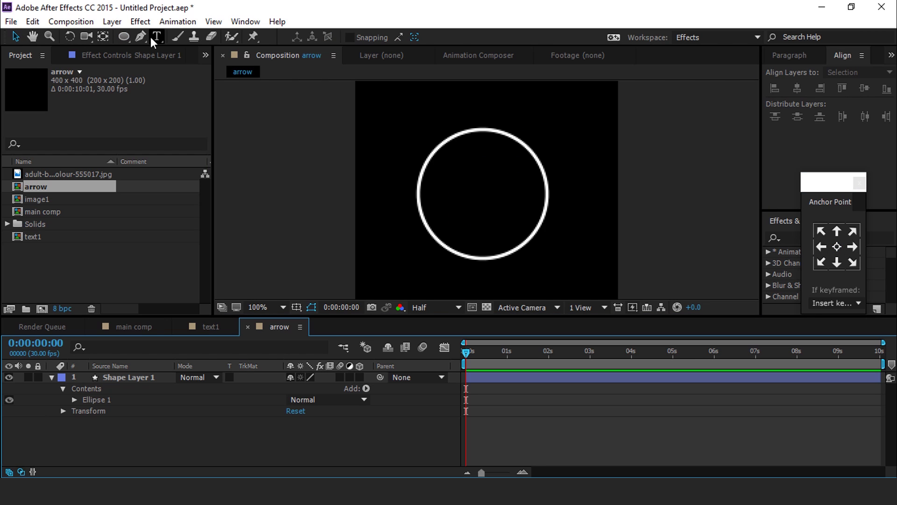
left_click(142, 36)
left_click(485, 228)
left_click(485, 171)
left_click(491, 380)
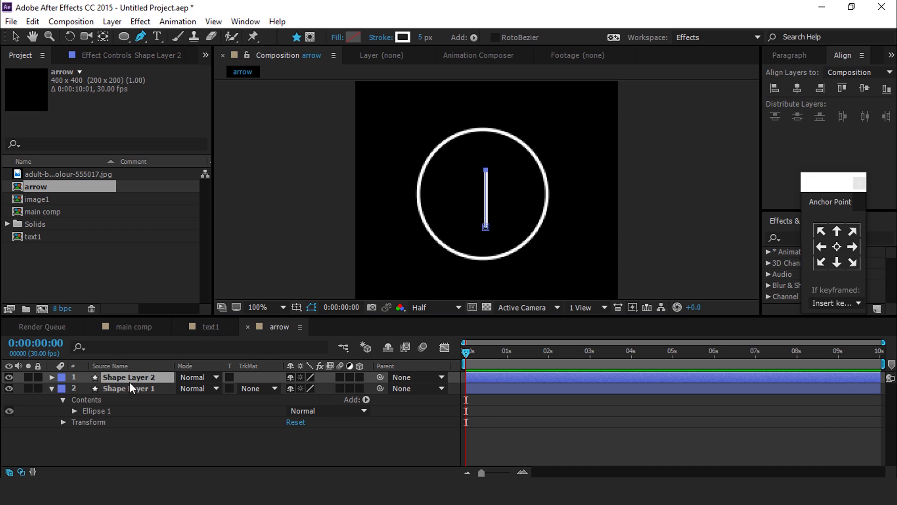
Add a V-shaped arrowhead about 34 px wide at the shaft's upper end, within the same shape layer.
left_click(486, 170)
left_click(509, 189)
scroll(542, 194, "up", 1)
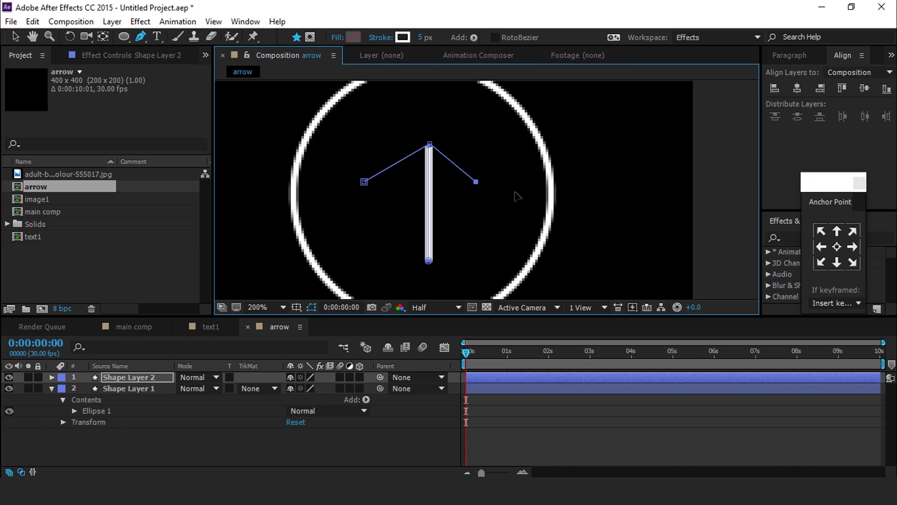
left_click(569, 401)
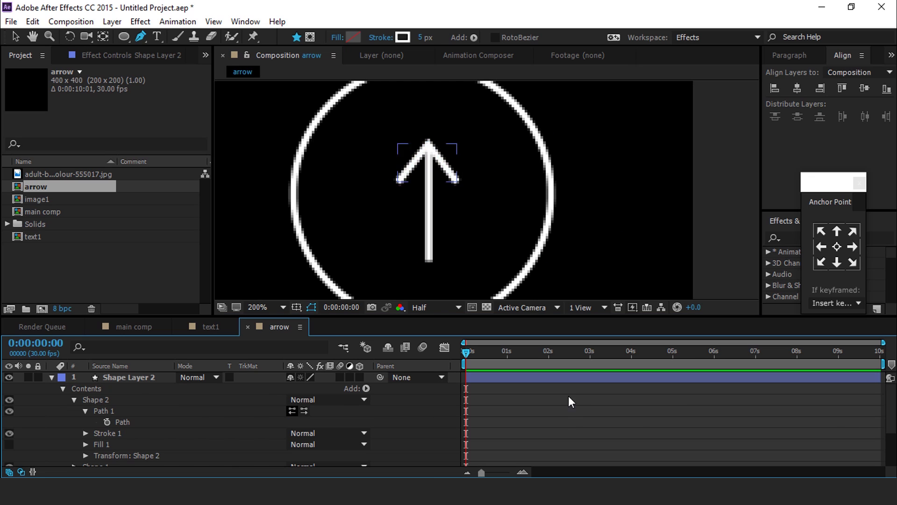
scroll(630, 219, "down", 1)
Collapse both shape layers' properties and add a null object to the arrow composition.
left_click(52, 377)
left_click(73, 389)
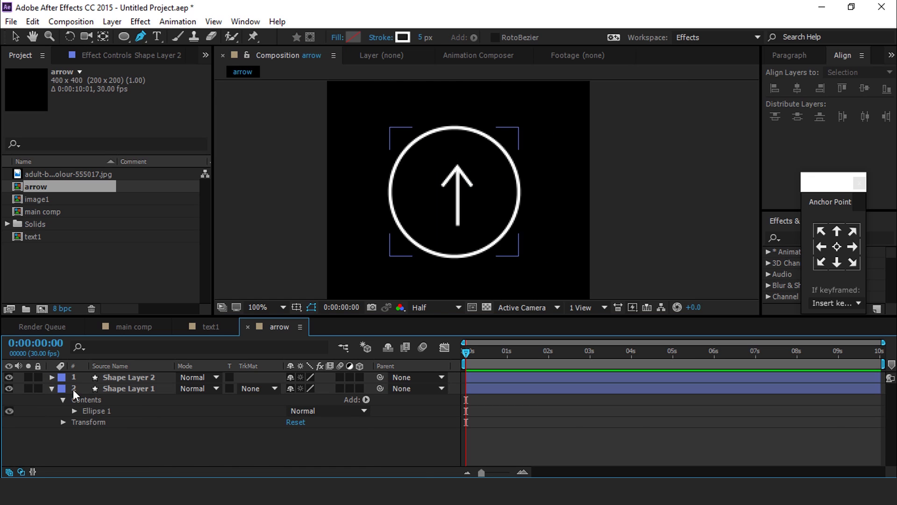
left_click(51, 389)
left_click(243, 447)
right_click(320, 421)
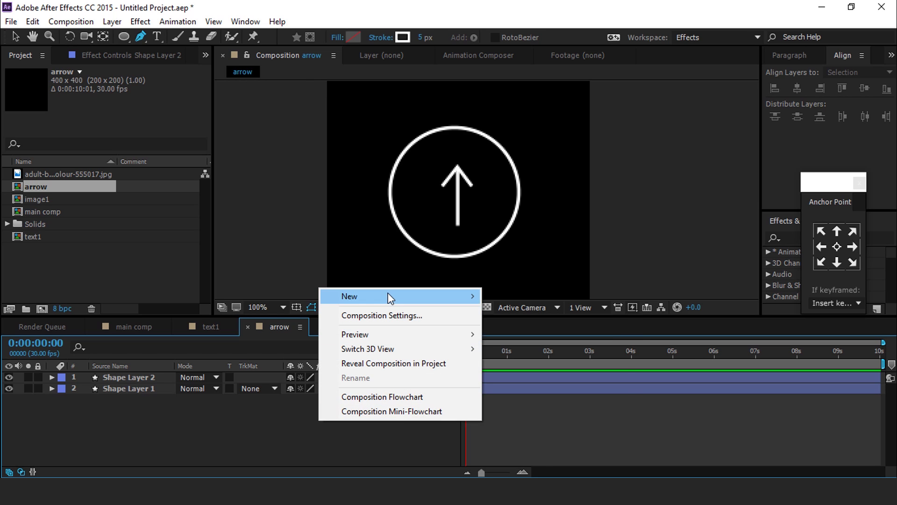
mouse_move(388, 296)
left_click(520, 373)
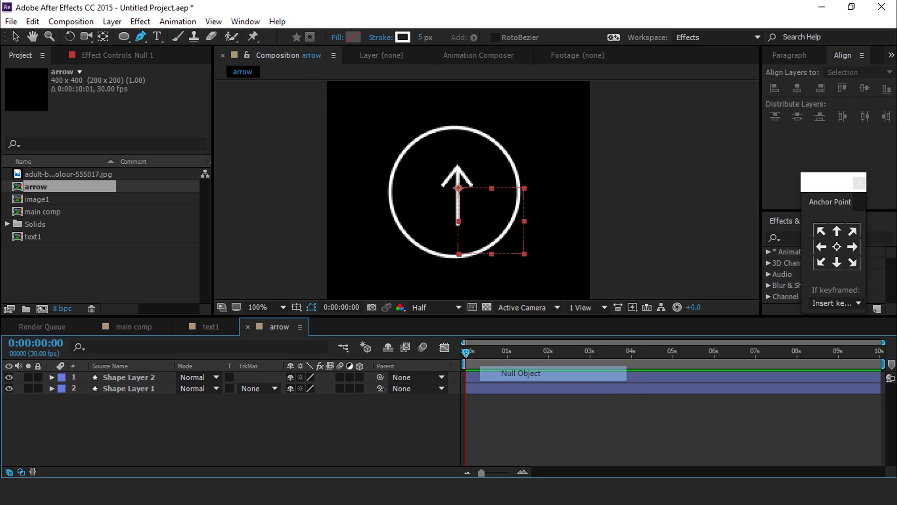
Parent Shape Layer 2 and Shape Layer 1 to the Null 1 layer.
left_click(138, 390)
left_click(136, 404, "ctrl")
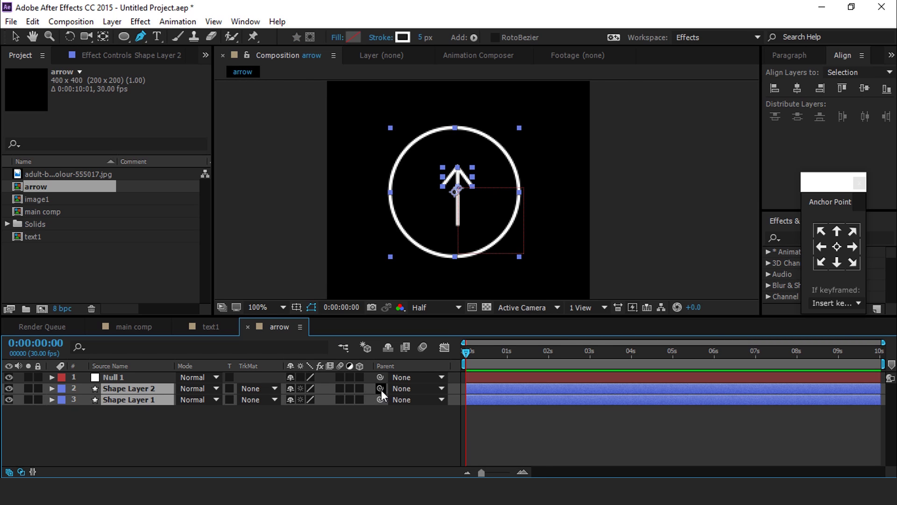
left_click_drag(141, 389, 108, 376)
Keyframe Null 1's position at frame 0, and at frame 11 keyframe it about 40 px higher.
left_click(110, 377)
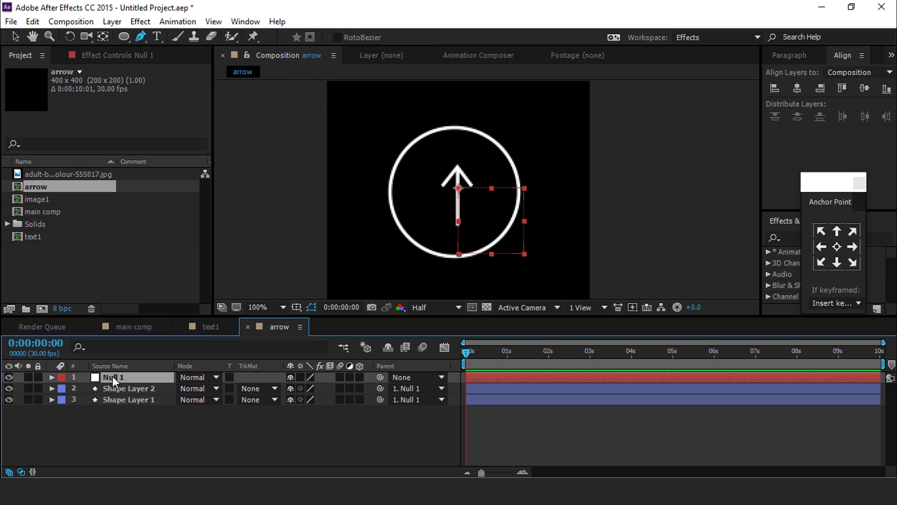
key("p")
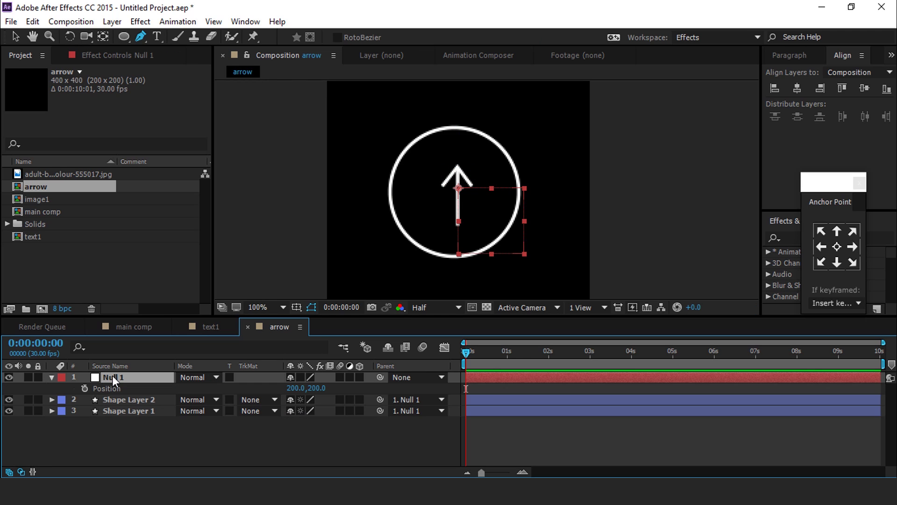
left_click(85, 388)
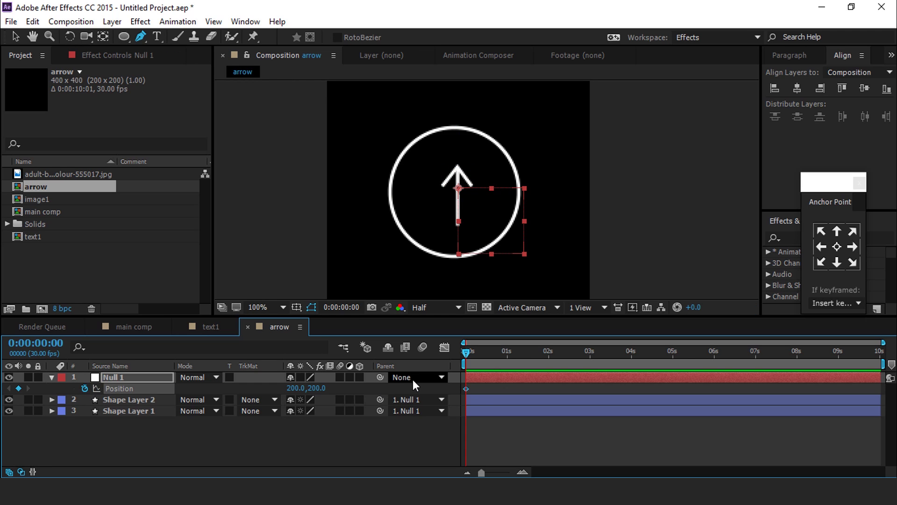
left_click(524, 472)
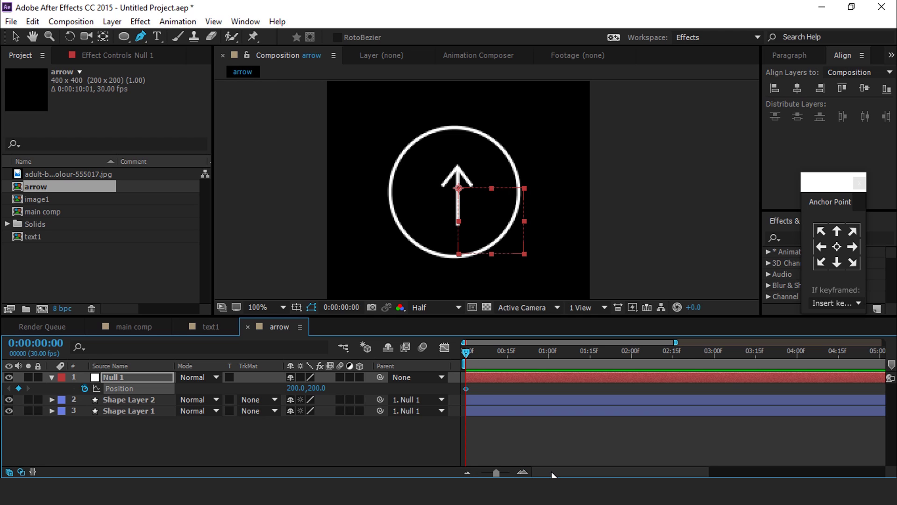
left_click_drag(483, 355, 496, 357)
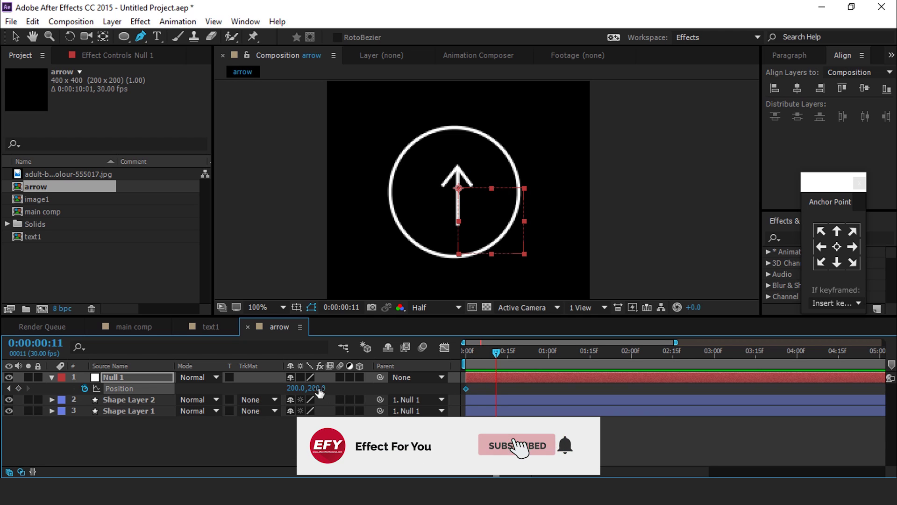
left_click_drag(319, 388, 293, 389)
At frame 19, set Null 1's vertical position to 200 as a third keyframe.
left_click_drag(514, 356, 518, 357)
type("200")
key("Return")
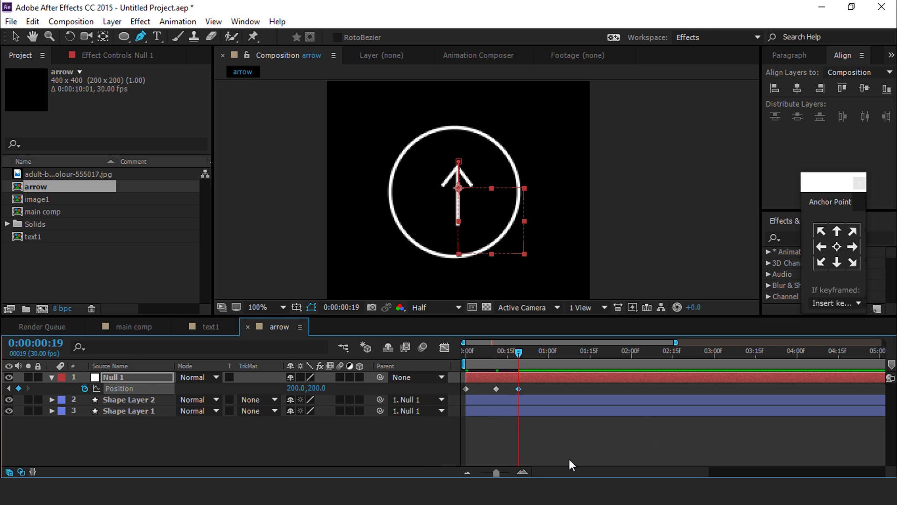
Apply Easy Ease to all of Null 1's position keyframes.
left_click_drag(521, 388, 470, 398)
right_click(495, 387)
mouse_move(579, 379)
left_click(698, 406)
Reshape Null 1's position speed curves in the Graph Editor and spread its keyframes farther apart, previewing the bounce.
left_click(444, 349)
scroll(498, 437, "up", 3)
key("space")
left_click_drag(496, 442, 736, 417)
left_click(588, 440)
left_click_drag(567, 440, 614, 445)
left_click_drag(621, 441, 629, 442)
left_click(446, 351)
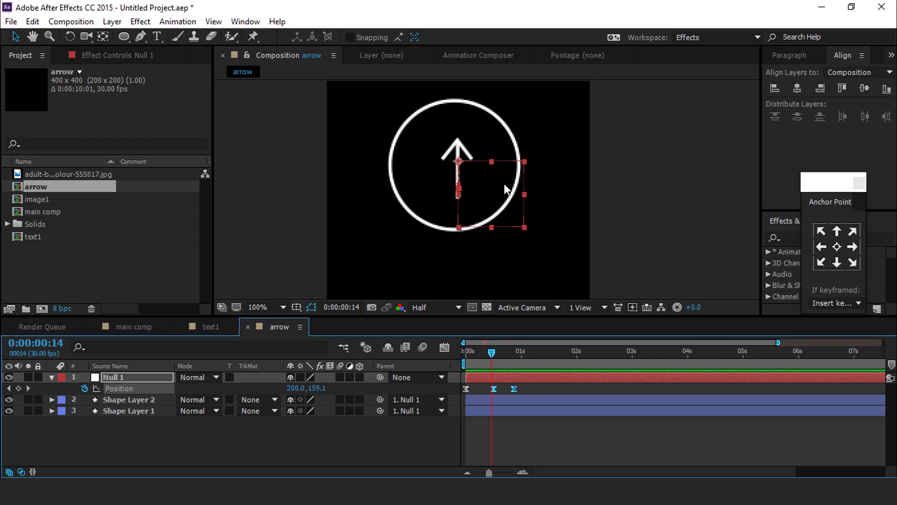
Move Null 1's last two position keyframes later so the final one falls at about 1 second.
scroll(487, 188, "down", 1)
left_click_drag(516, 388, 524, 388)
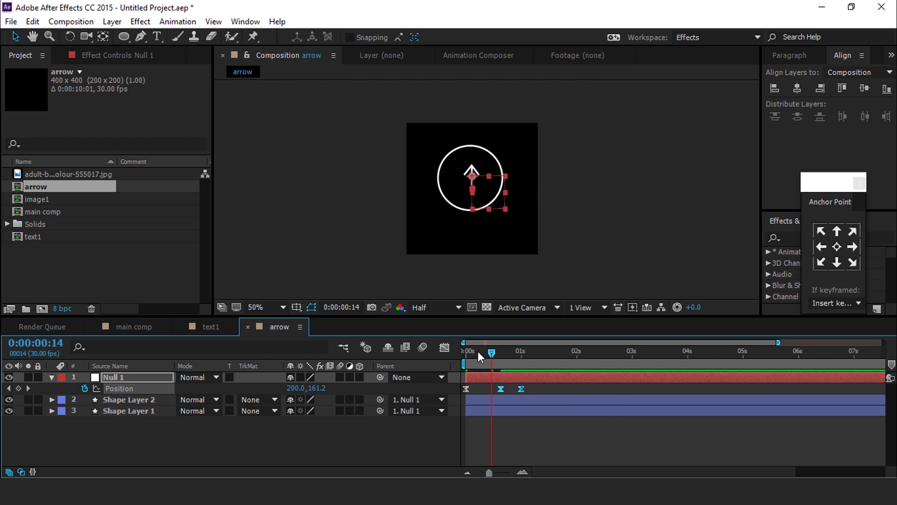
left_click(514, 350)
left_click_drag(515, 352, 517, 353)
Copy Null 1's three position keyframes and paste four repeats about two seconds apart, the last starting at 0:00:07:19.
left_click_drag(551, 386, 453, 395)
left_click_drag(526, 352, 786, 353)
key("ctrl+v")
key("ctrl+v")
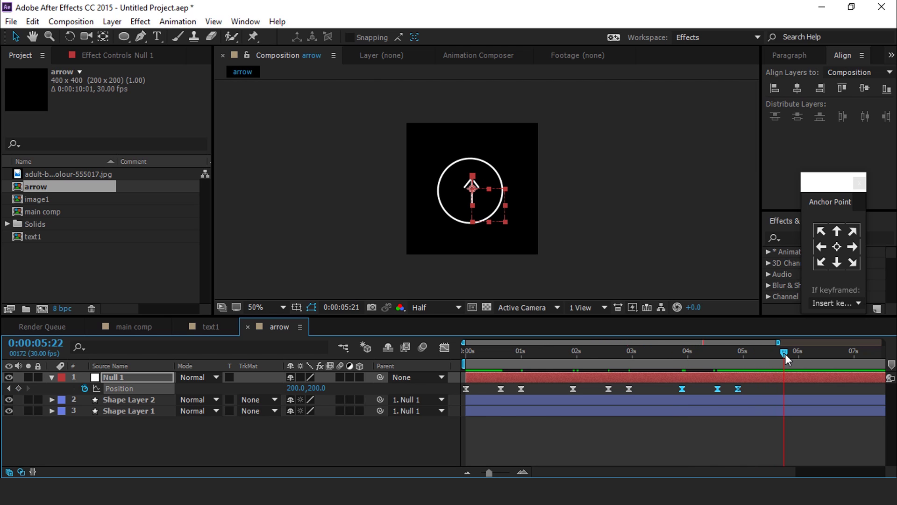
key("ctrl+v")
key("minus")
left_click(784, 351)
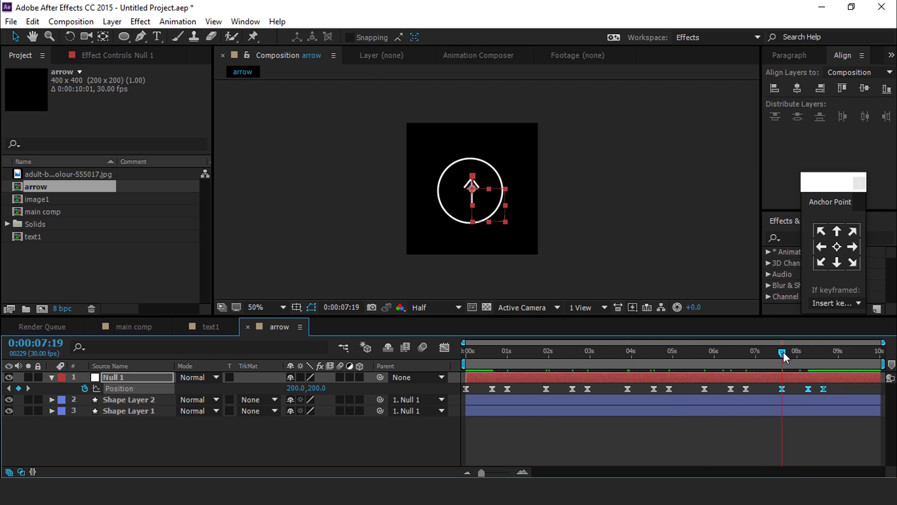
left_click(51, 377)
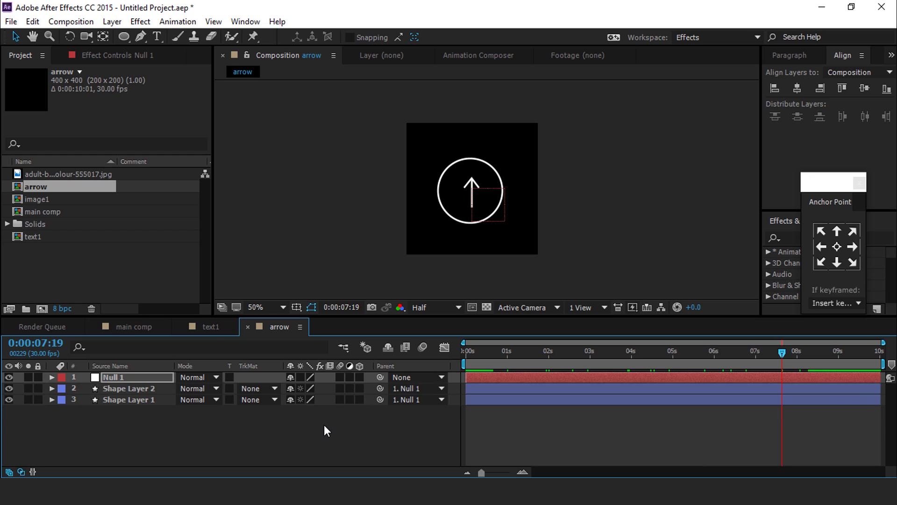
left_click(324, 424)
Place the arrow composition in main comp as the top layer and move it toward the frame's lower edge.
left_click(124, 327)
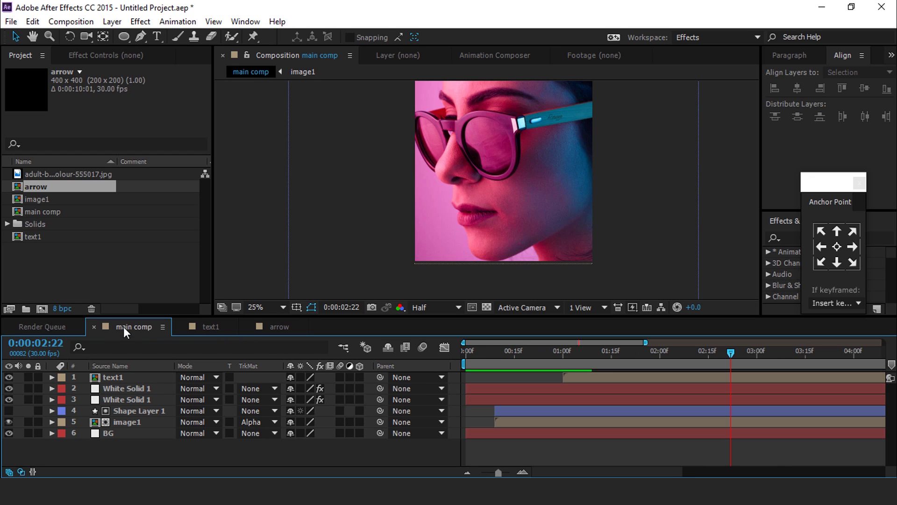
left_click_drag(35, 186, 117, 378)
left_click_drag(520, 101, 519, 233)
left_click_drag(537, 272, 524, 260)
left_click(523, 271)
Scale the arrow layer to about 180 px across and position it near the lower centre at 546, 1852.
scroll(521, 206, "up", 2)
left_click_drag(522, 202, 496, 99)
left_click(114, 377)
left_click_drag(537, 146, 530, 153)
left_click_drag(519, 187, 521, 212)
left_click_drag(531, 178, 527, 182)
left_click_drag(520, 215, 520, 210)
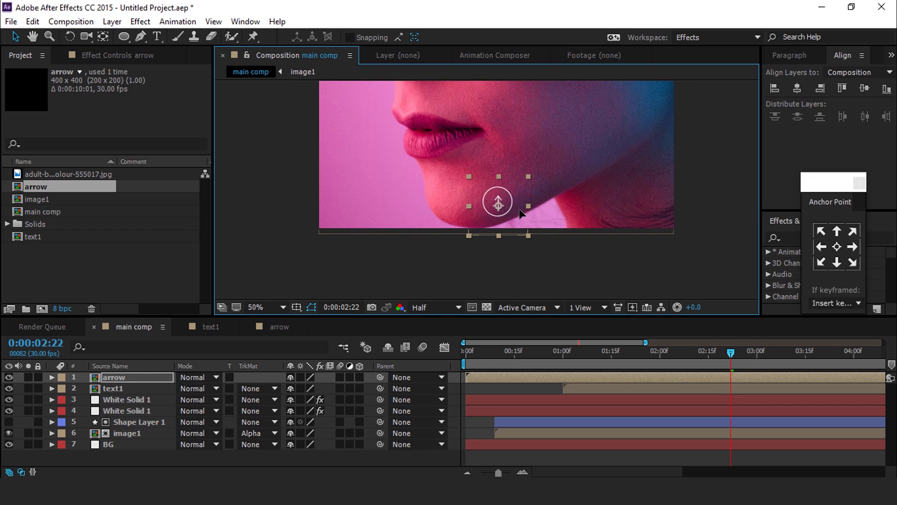
Keyframe the arrow layer's position at frame 20, and at frame 0 place it below the frame at 546, 2036.
left_click(123, 378)
left_click_drag(565, 353, 442, 359)
key("p")
key("equal")
left_click_drag(498, 353, 595, 354)
left_click(84, 388)
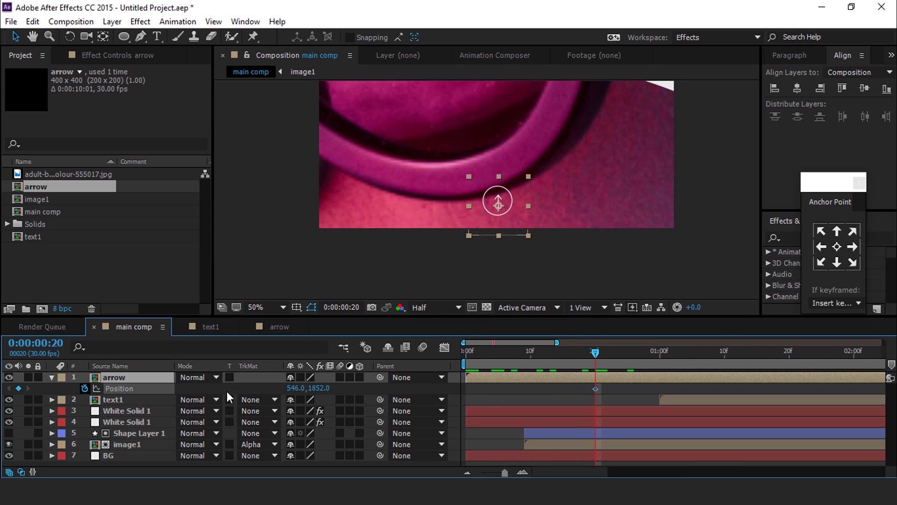
left_click(466, 352)
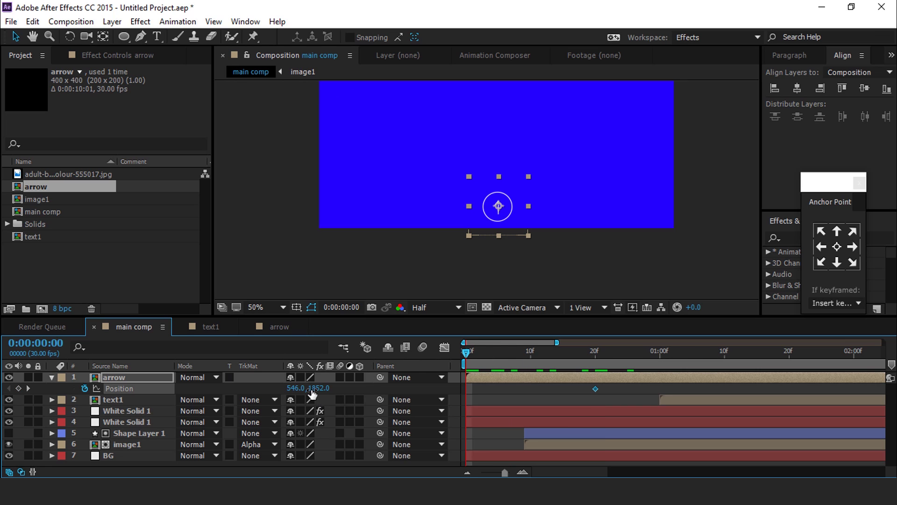
left_click_drag(511, 235, 518, 274)
Apply Easy Ease to the arrow layer's position keyframes.
left_click(595, 389)
right_click(596, 388)
mouse_move(658, 376)
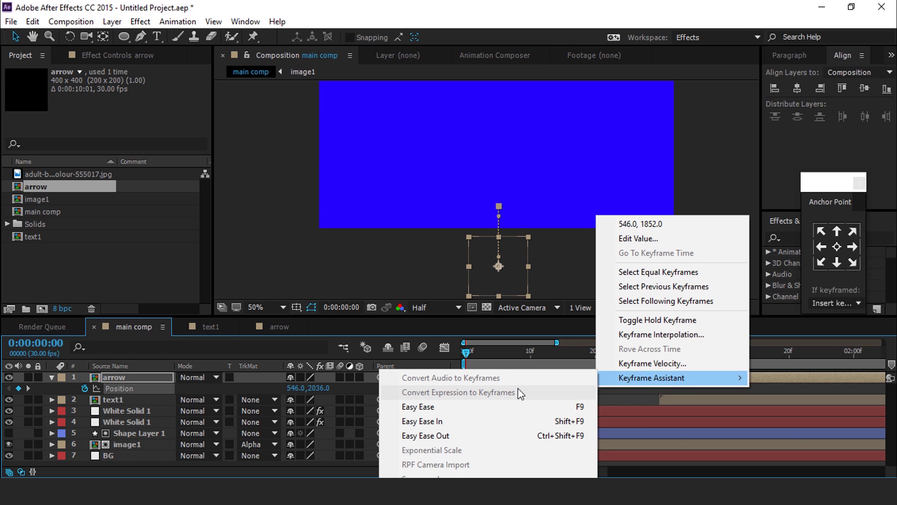
left_click(401, 407)
Reshape the arrow layer's position speed curve to peak early and slow down gradually, and preview the motion.
left_click(444, 346)
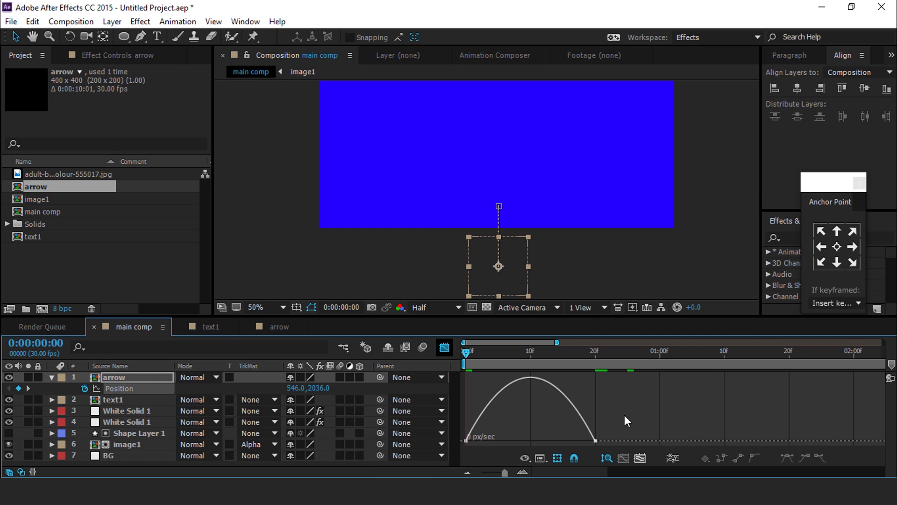
left_click_drag(574, 440, 486, 441)
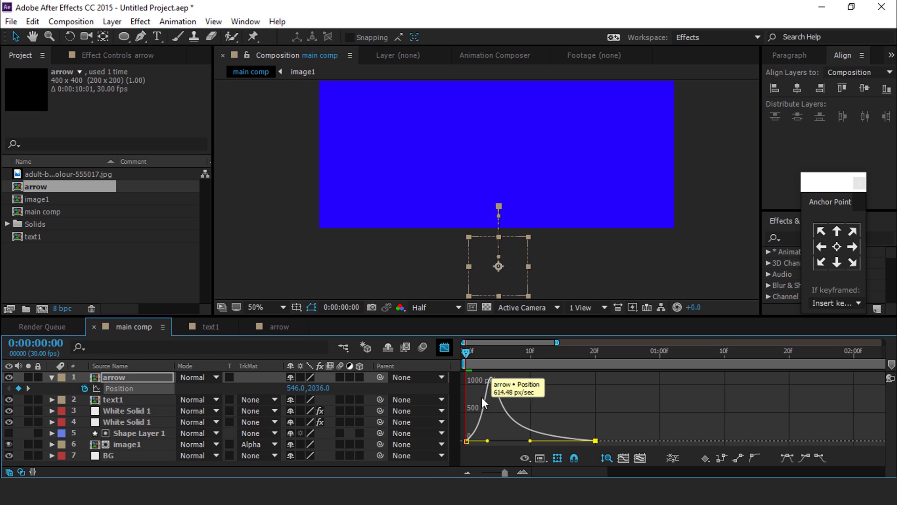
left_click(444, 347)
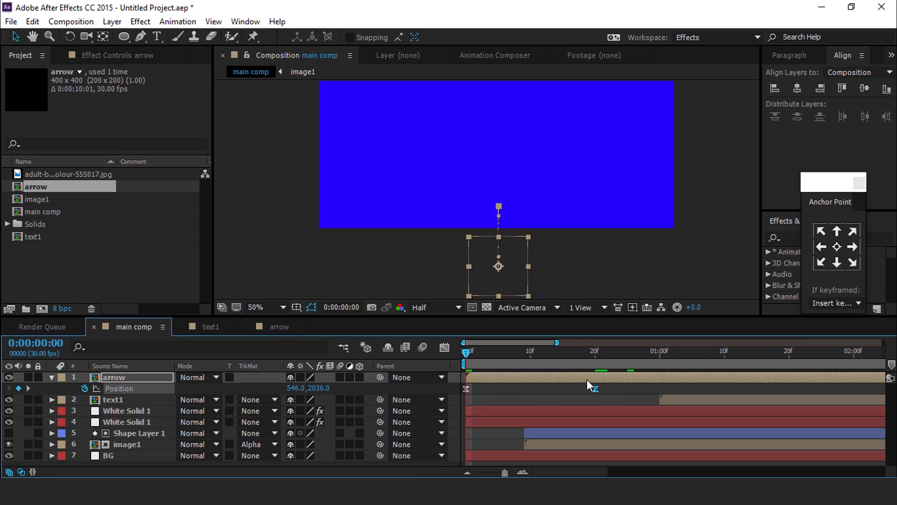
key("space")
key("space")
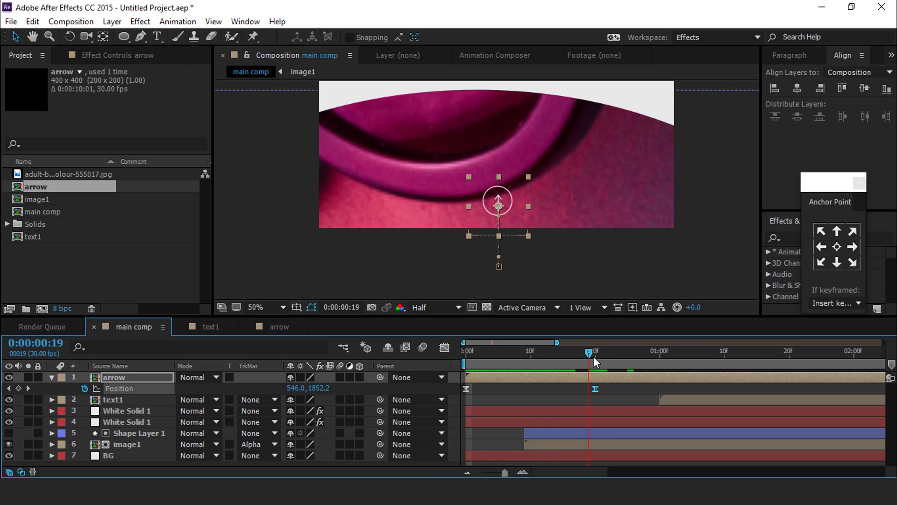
Shift the arrow layer in time to start at about 0:00:01:13 and preview the story animation.
key("u")
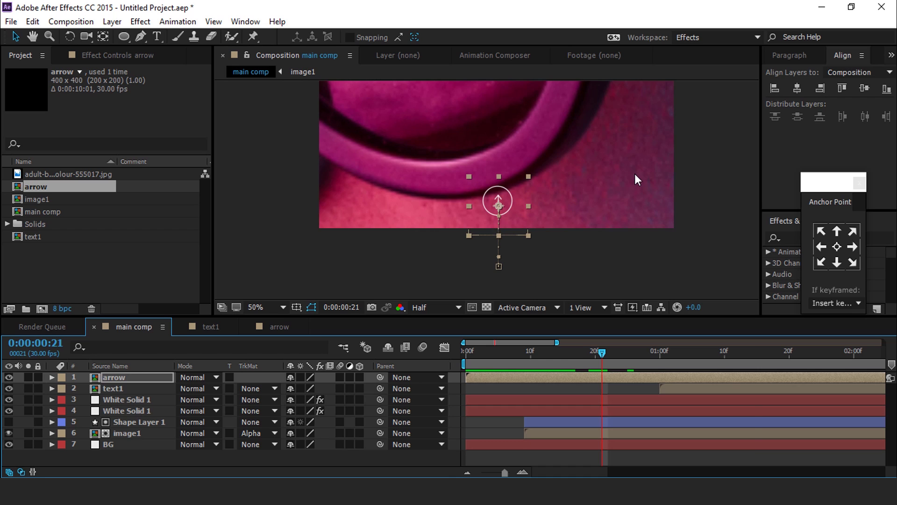
scroll(635, 176, "down", 3)
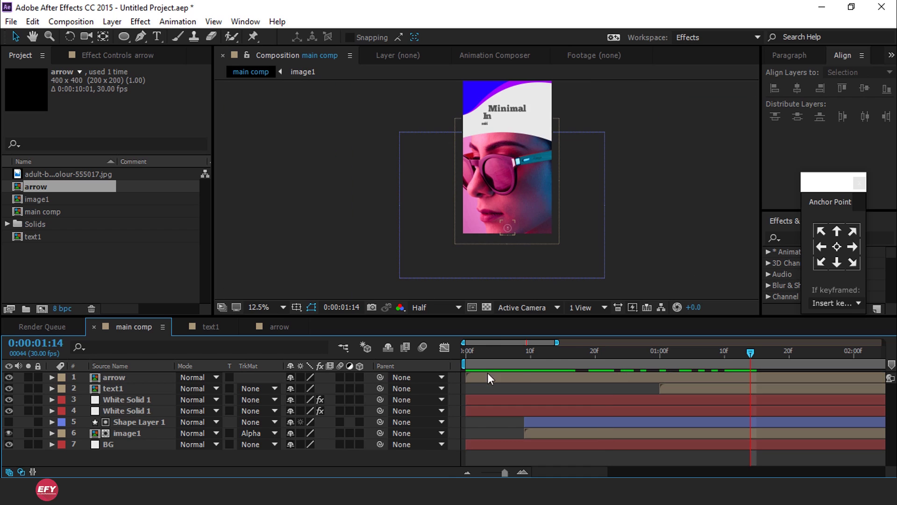
left_click_drag(488, 378, 759, 377)
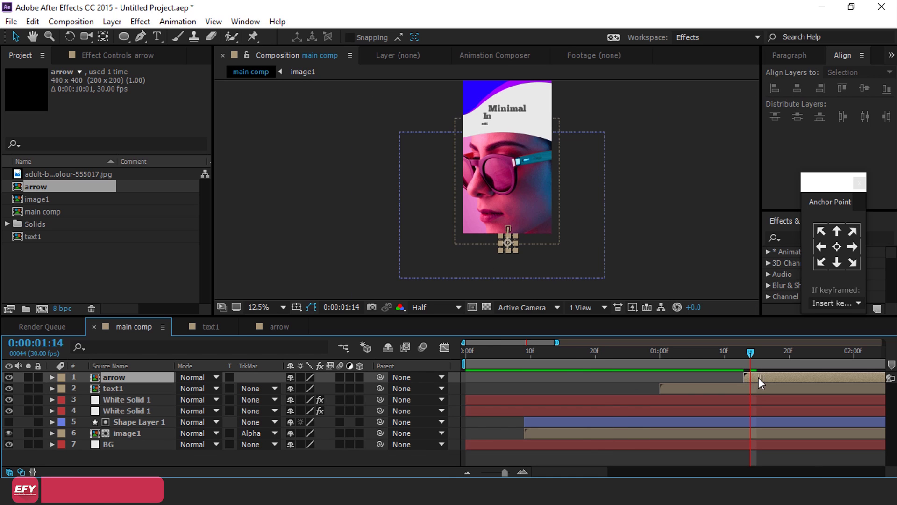
key("space")
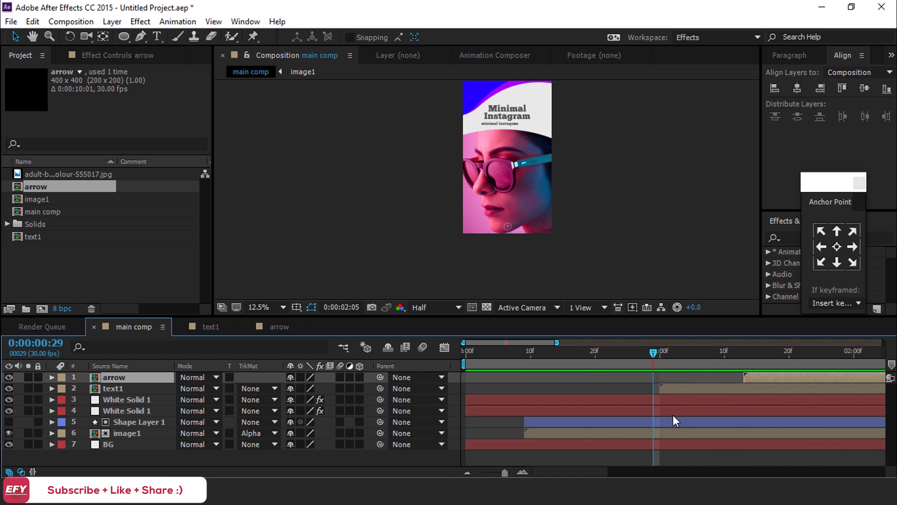
left_click(757, 351)
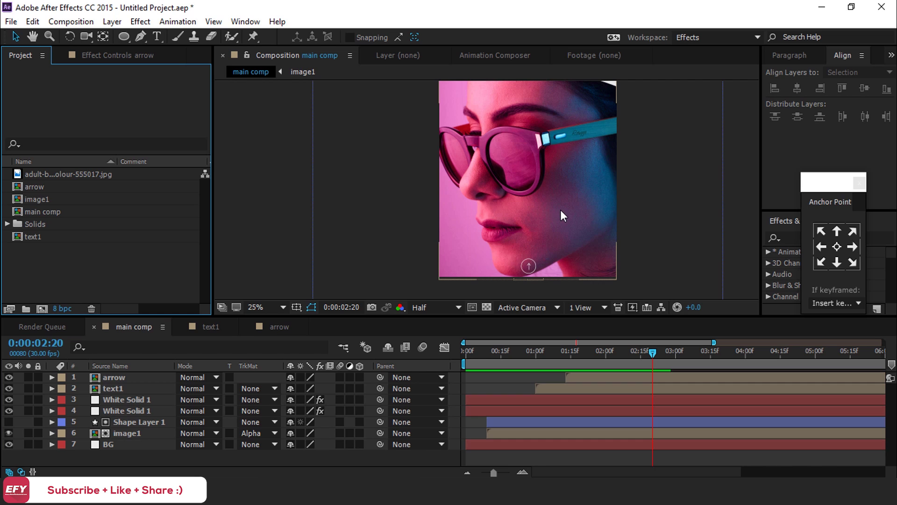
Draw a rounded rectangle about 566 x 76 px over the portrait, between the nose and lips.
left_click(123, 37)
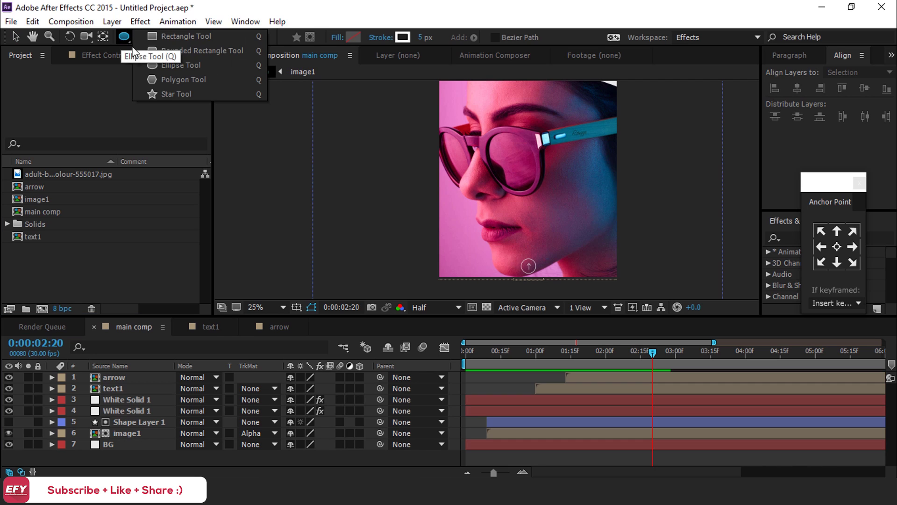
left_click(216, 51)
scroll(517, 232, "up", 2)
left_click_drag(477, 207, 663, 232)
Set the rectangle path's roundness to 100.
left_click(74, 399)
left_click(85, 410)
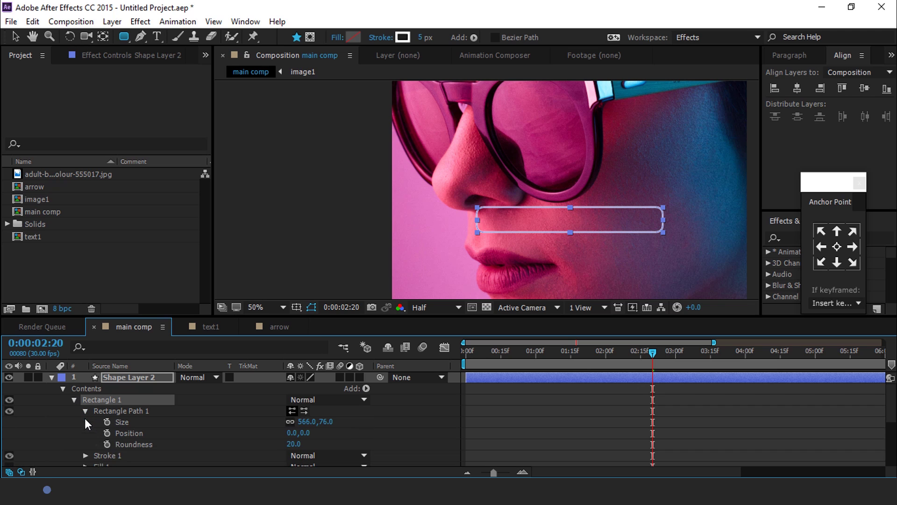
left_click(306, 444)
left_click(299, 444)
type("100")
key("Return")
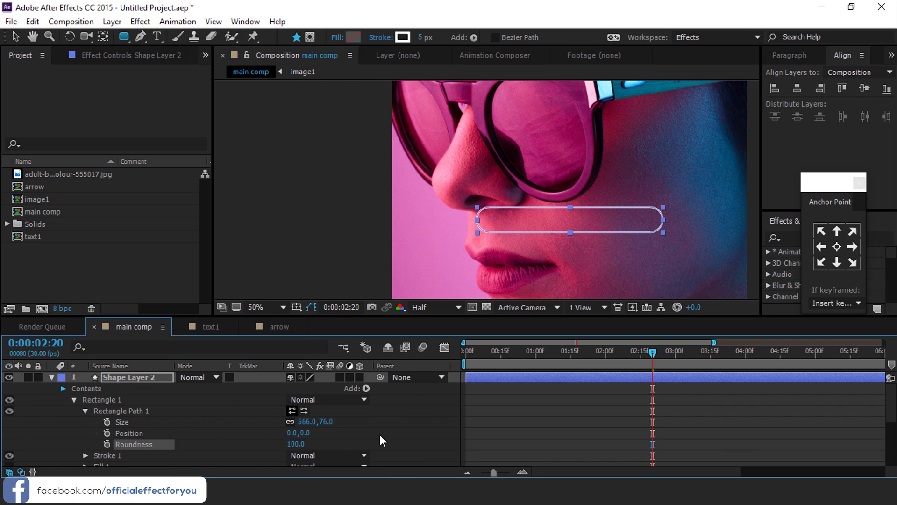
Duplicate the rounded rectangle's shape layer and give the copy a solid white fill.
left_click(63, 389)
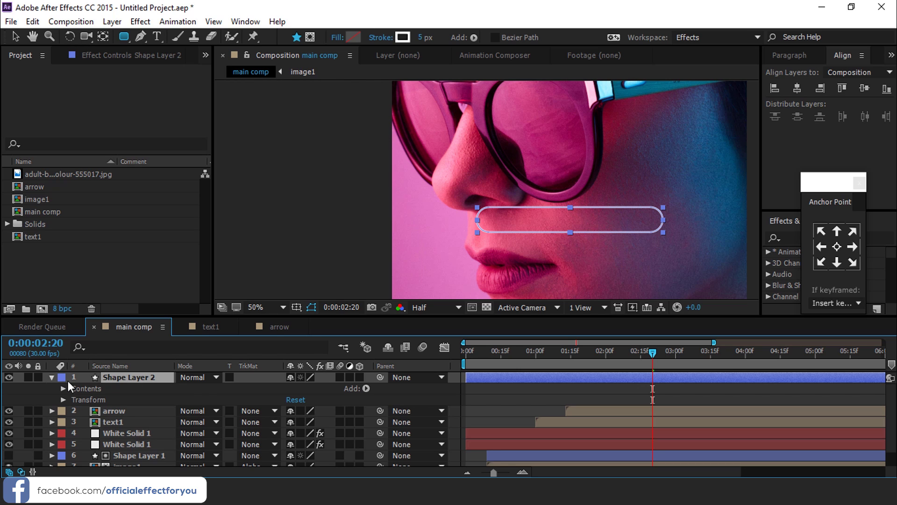
left_click(52, 377)
key("ctrl+d")
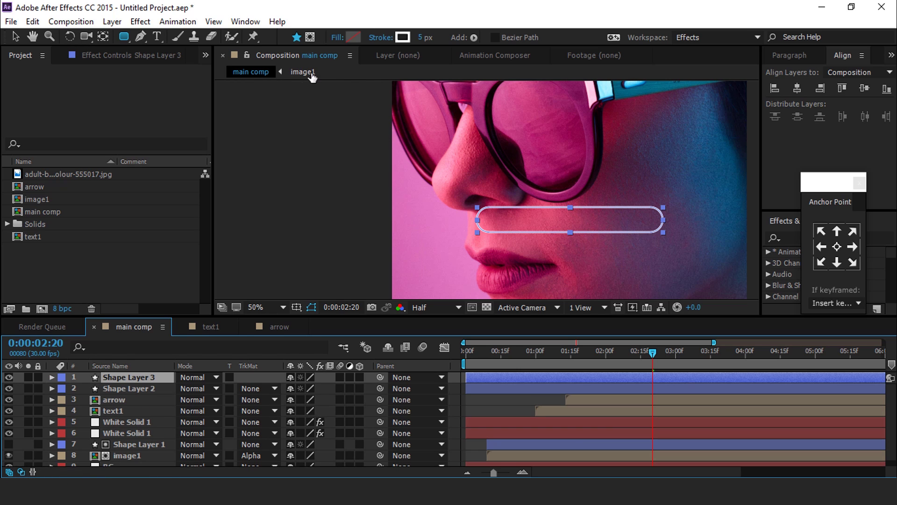
left_click(354, 37)
left_click_drag(50, 316, 24, 264)
left_click(295, 272)
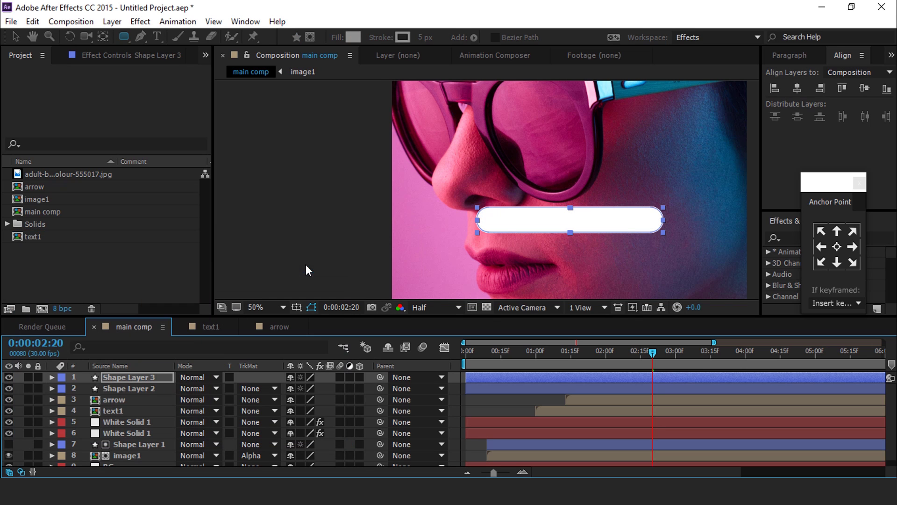
Rename Shape Layer 2 to "stroke" and parent the white-filled Shape Layer 3 to it.
left_click(145, 390)
key("Return")
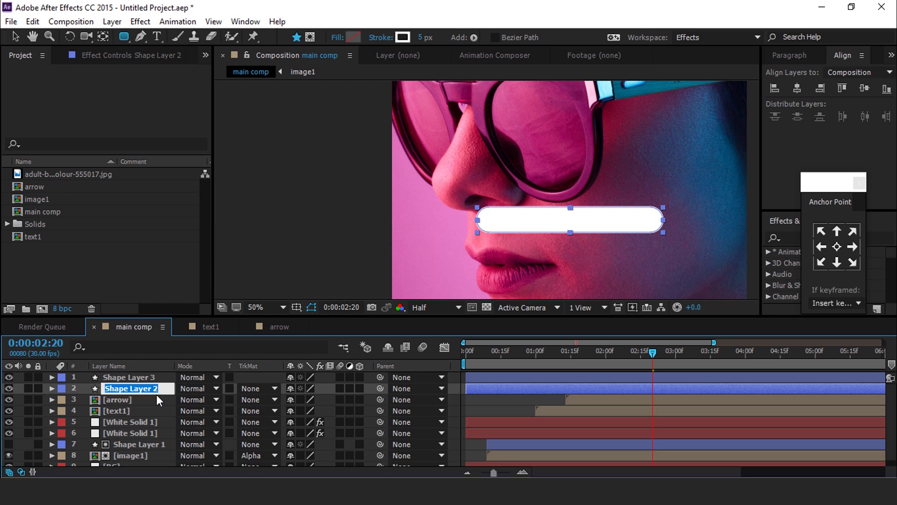
type("stroke")
left_click(130, 377)
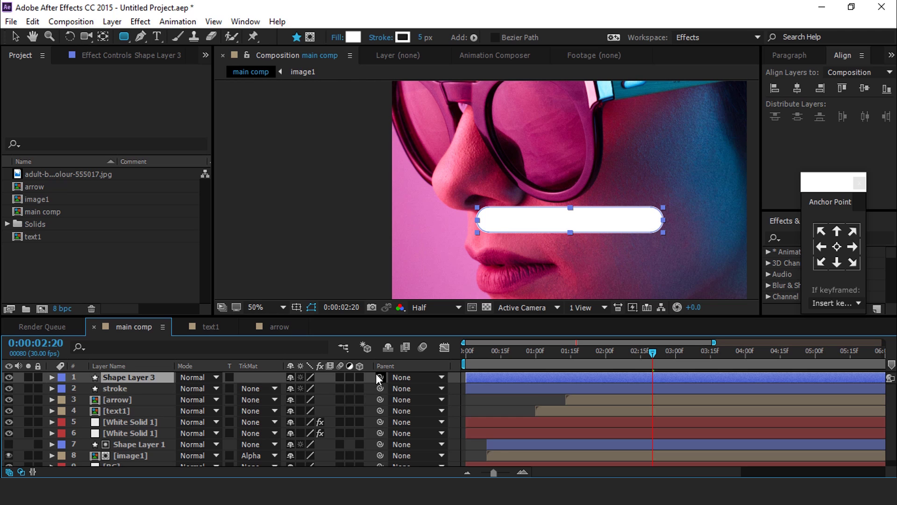
mouse_move(380, 377)
left_mouse_down()
mouse_move(153, 393)
mouse_move(119, 385)
left_mouse_up()
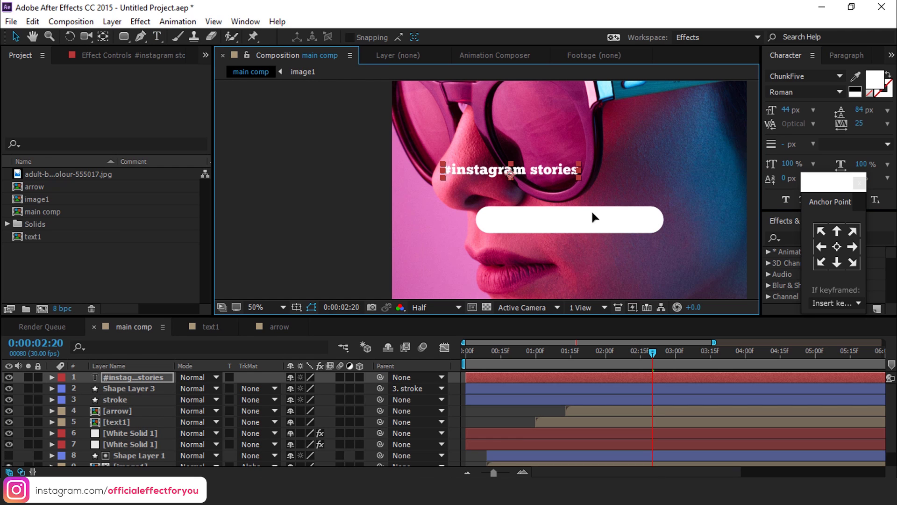
Place the "#instagram stories" text inside the rounded bar and use it as the alpha matte for Shape Layer 3.
left_click_drag(592, 211, 610, 215)
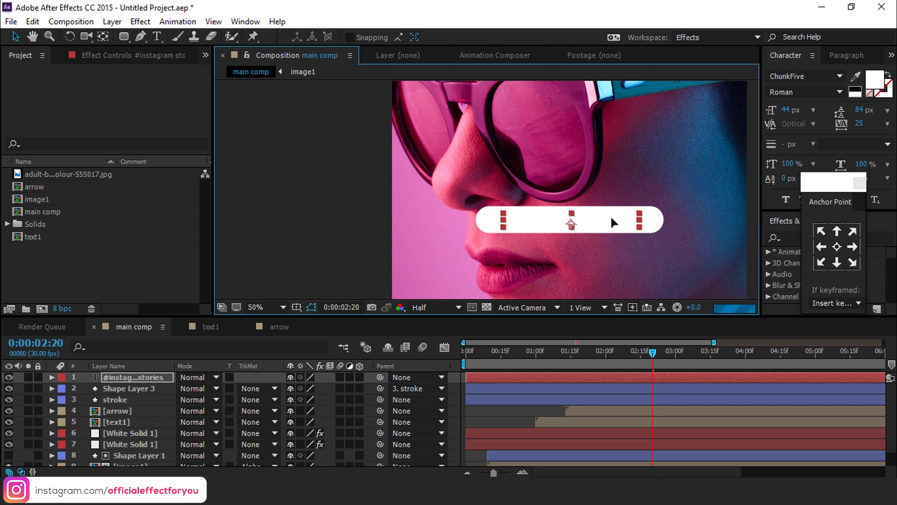
left_click(275, 389)
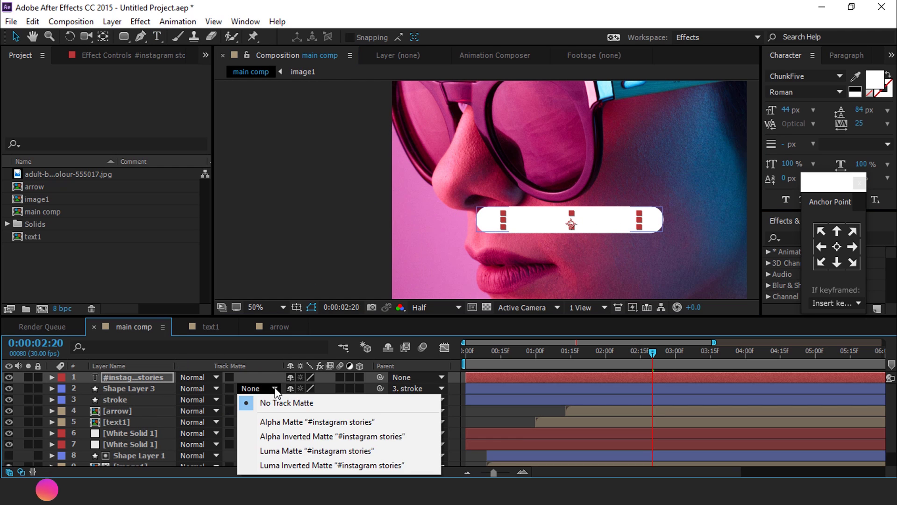
left_click(123, 389)
left_click(262, 388)
left_click(295, 422)
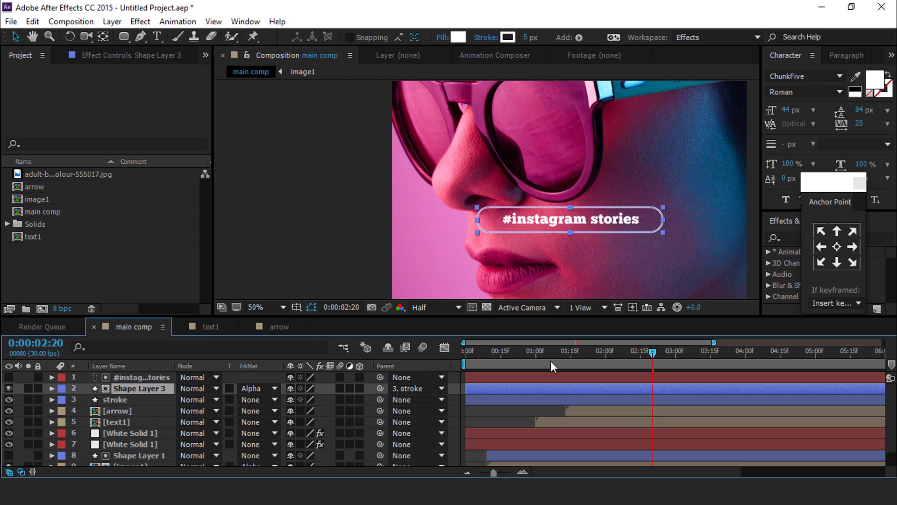
Keyframe the "#instagram stories" text's scale from 400% at 0:00:00:00 to 100% at 0:00:00:20.
left_click(146, 378)
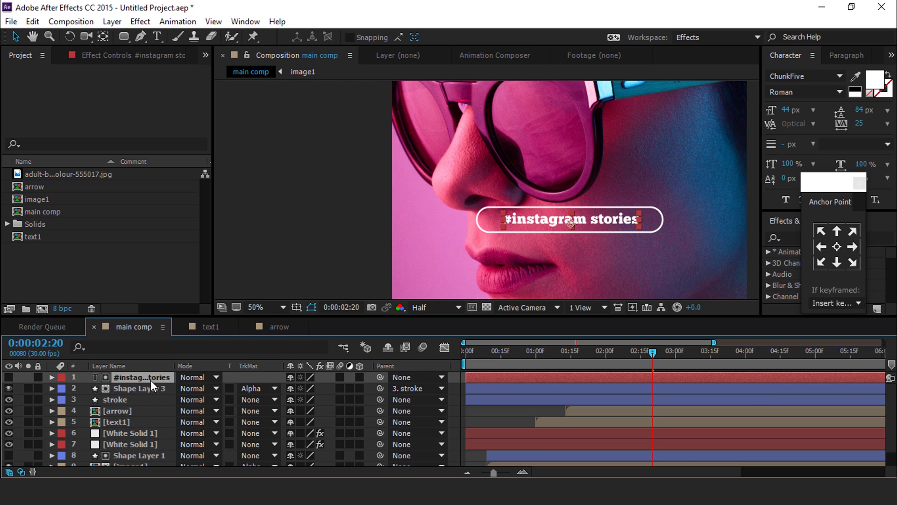
key("Home")
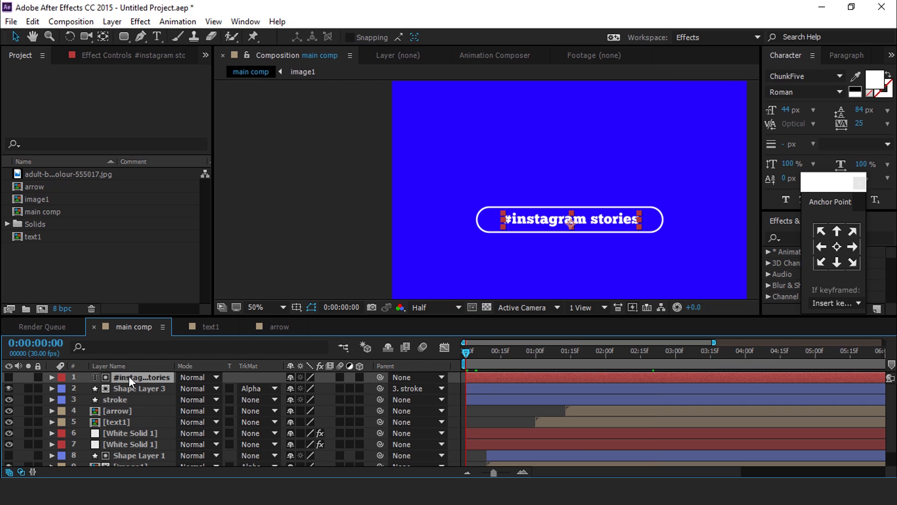
key("s")
left_click(524, 472)
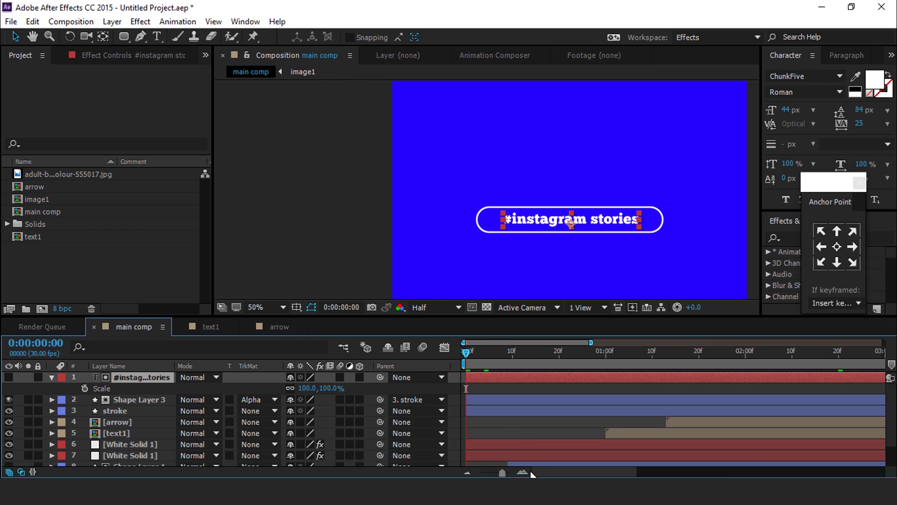
left_click_drag(467, 350, 560, 351)
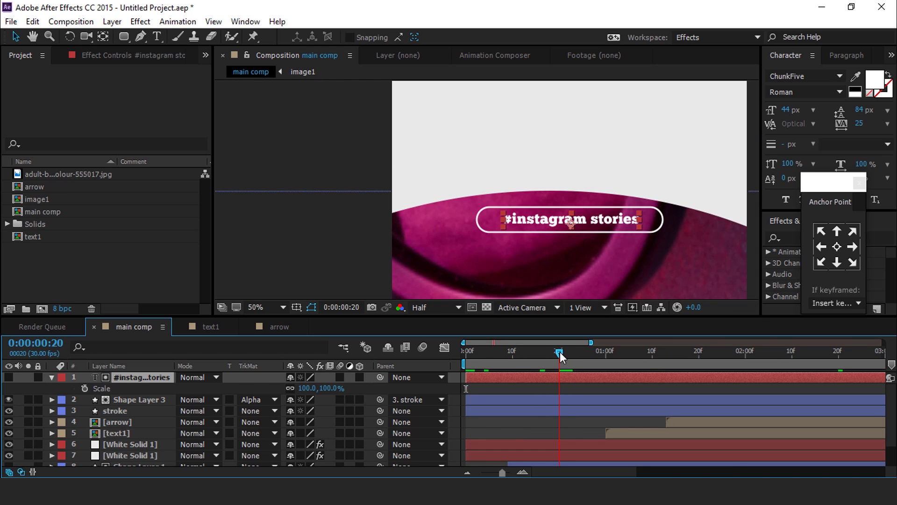
left_click(85, 389)
left_click_drag(545, 352, 527, 352)
key("Home")
left_click(326, 392)
type("400")
key("Return")
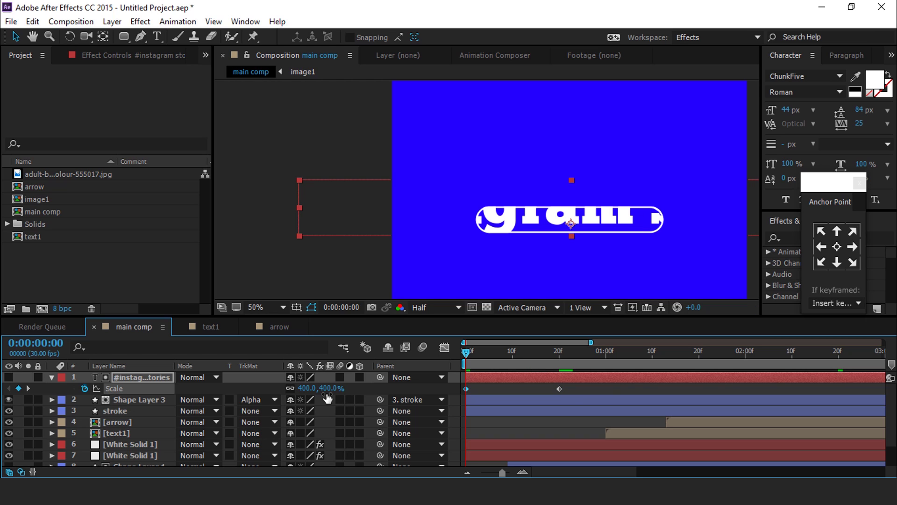
Apply Easy Ease to the text's scale keyframes and stretch the end keyframe's speed influence back for a fast start and slow finish.
left_click_drag(445, 393, 560, 390)
right_click(559, 388)
mouse_move(578, 383)
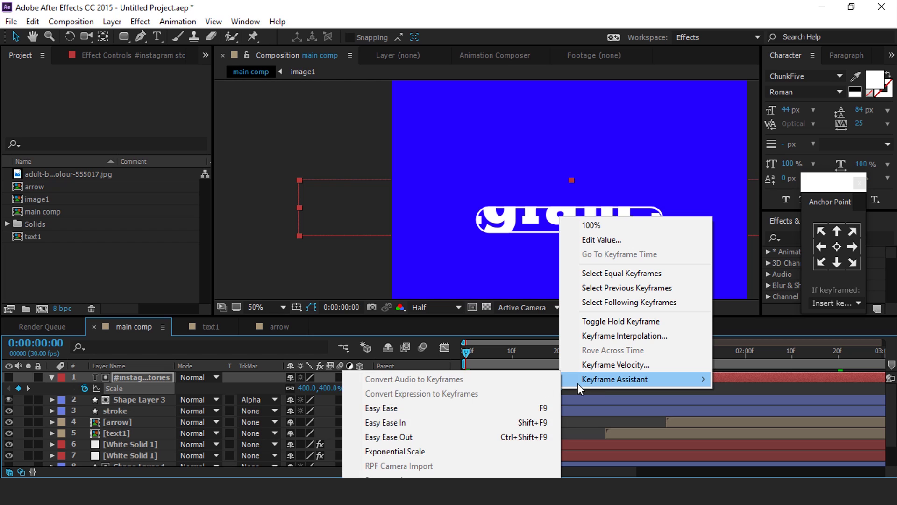
left_click(519, 406)
left_click(444, 347)
left_click_drag(543, 377, 500, 378)
left_click(444, 347)
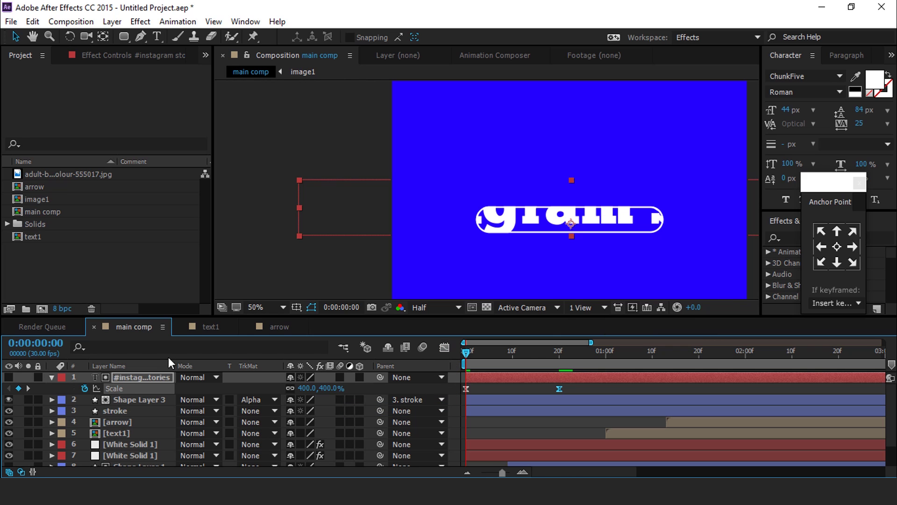
left_click(52, 378)
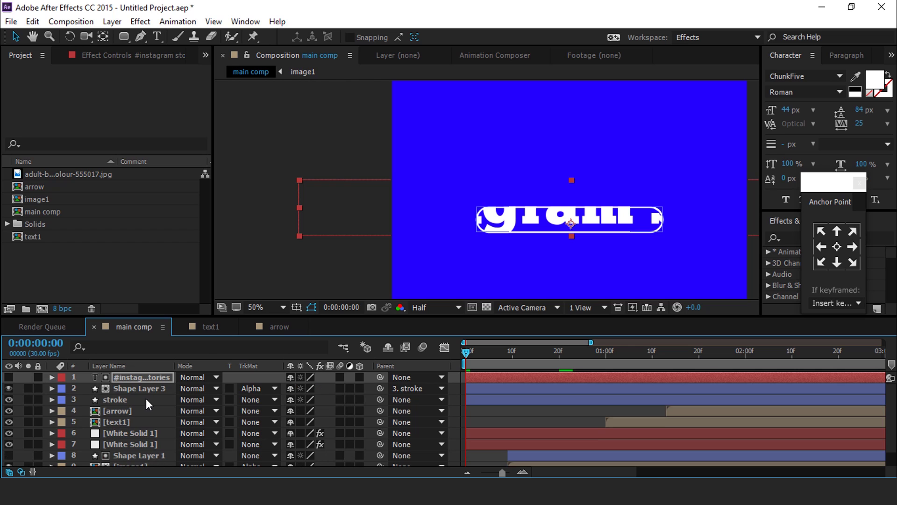
Keyframe the stroke layer's scale from 0% at 0:00:00:00 to 100% at 0:00:00:20.
left_click(126, 400)
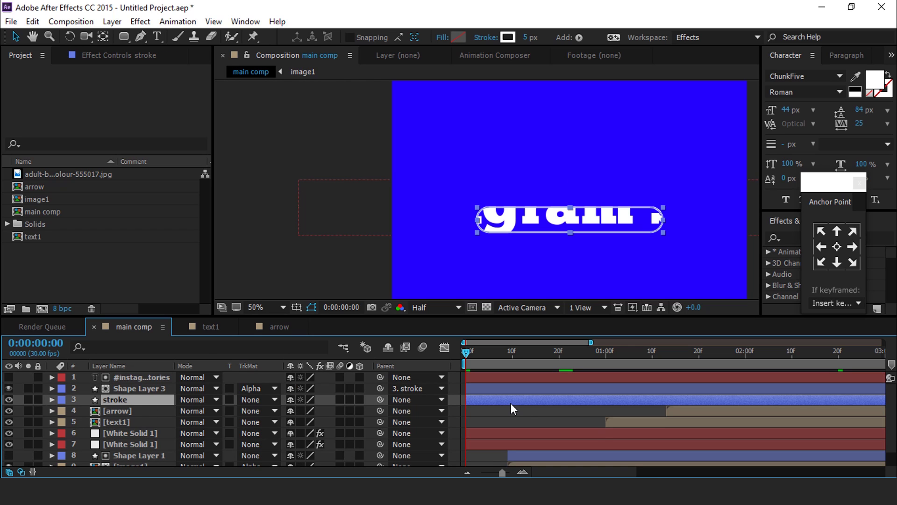
key("s")
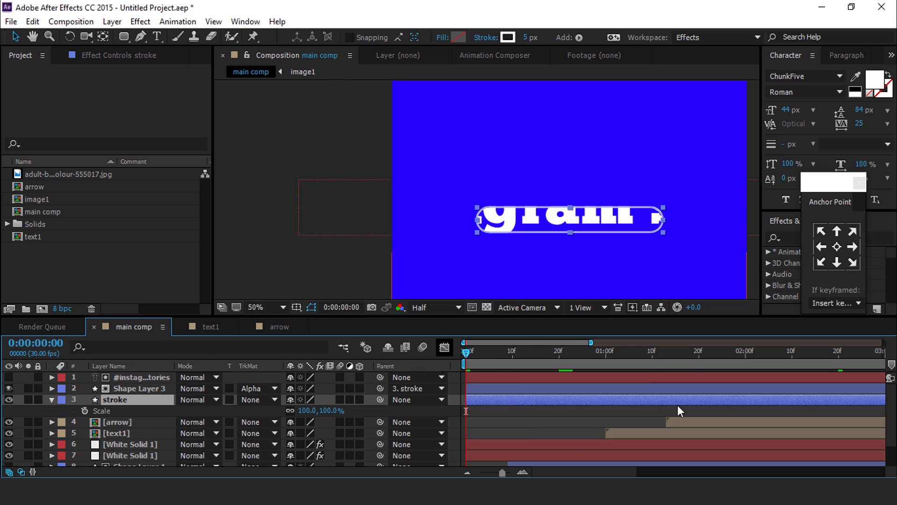
left_click(560, 355)
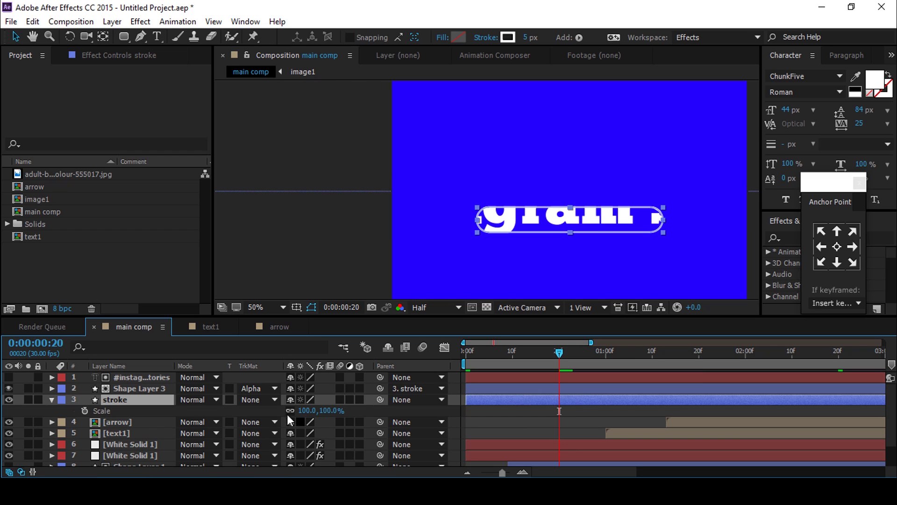
key("alt+shift+s")
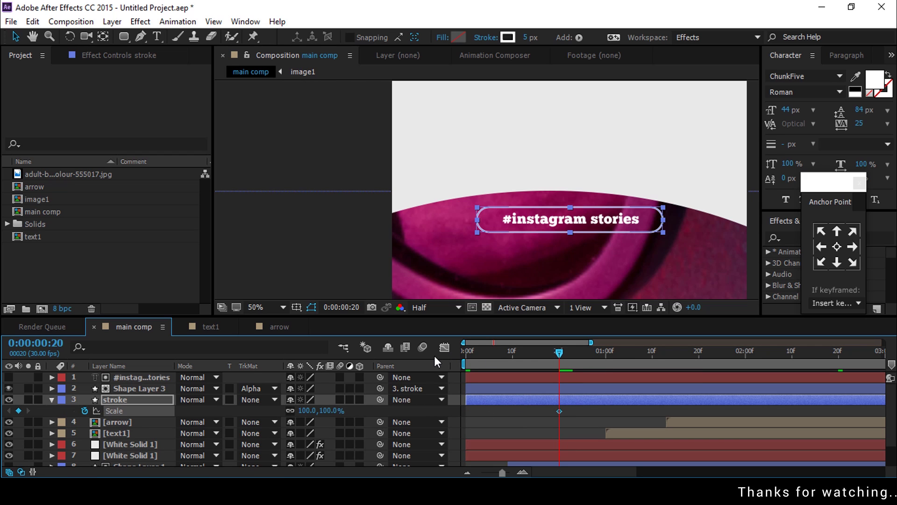
key("Home")
left_click(330, 410)
type("0")
key("Return")
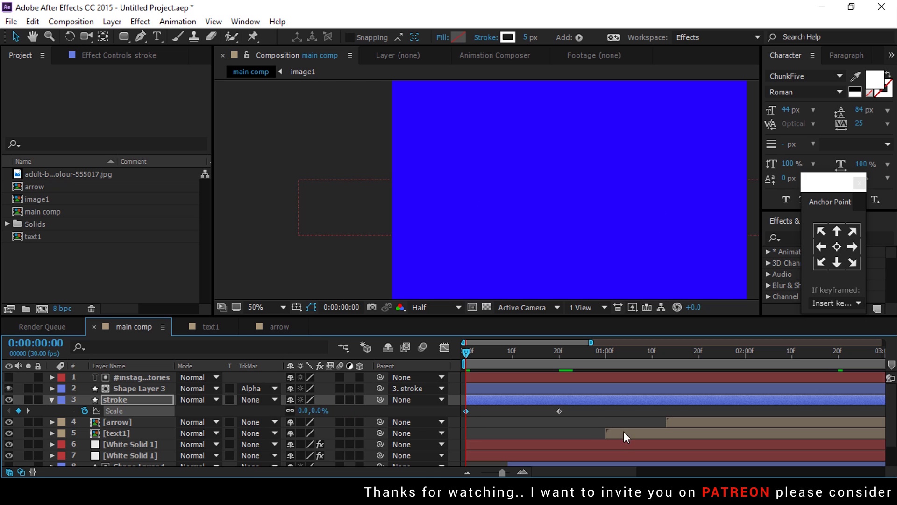
Apply Easy Ease to the stroke layer's scale keyframes and reshape their speed graph to peak early and slow down gradually.
left_click_drag(577, 407, 461, 411)
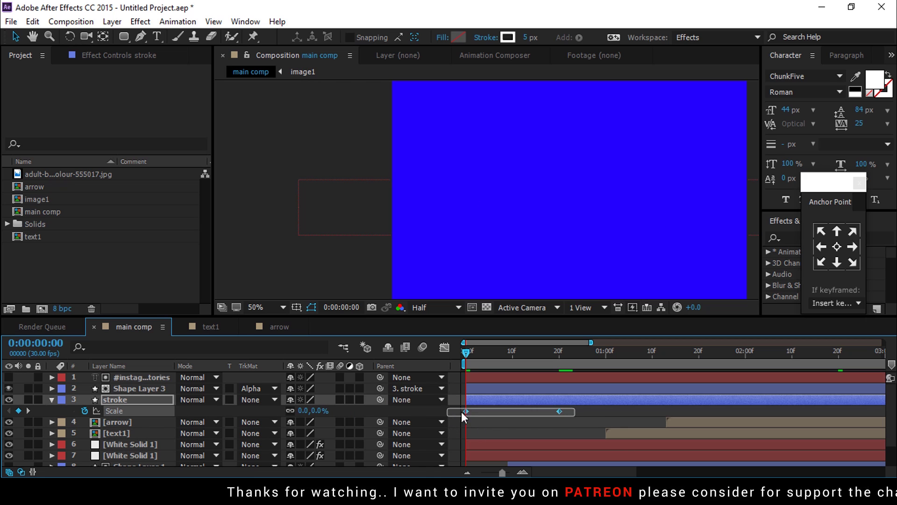
right_click(559, 411)
mouse_move(568, 401)
left_click(383, 313)
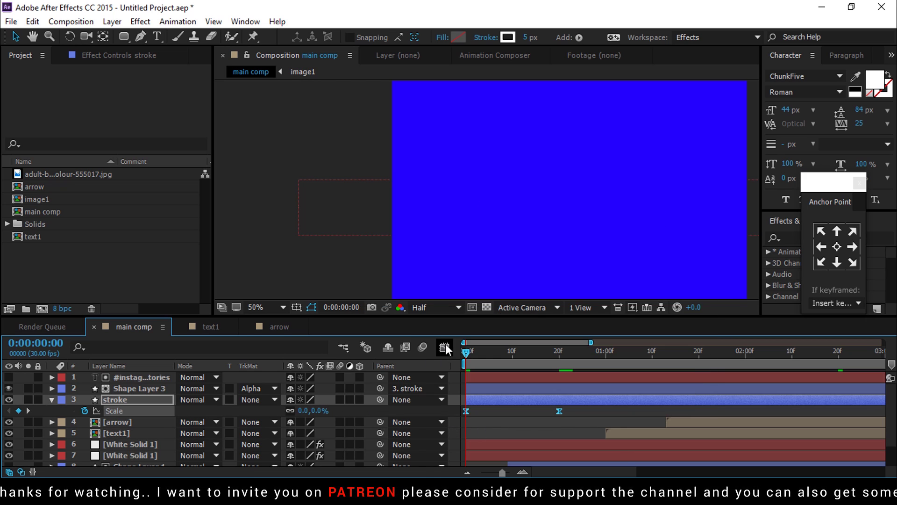
key("shift+F3")
left_click(560, 440)
left_click_drag(544, 440, 501, 440)
left_click(52, 399)
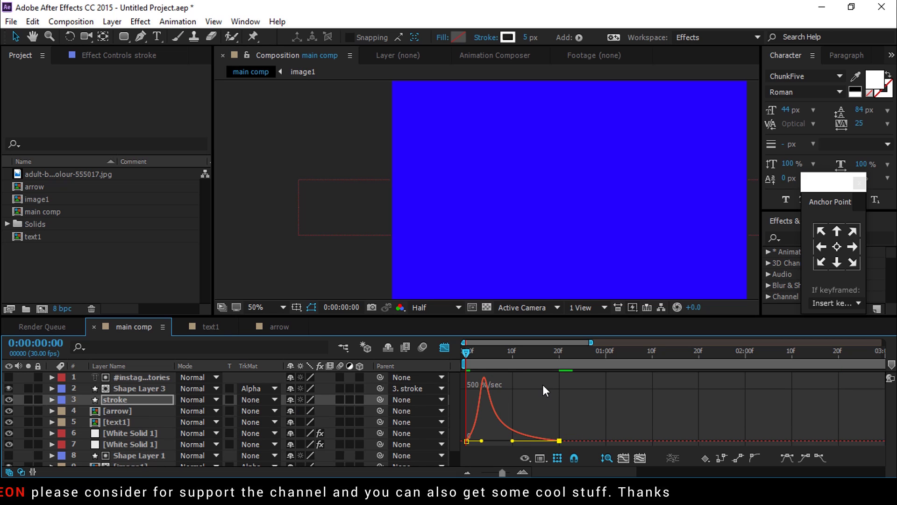
left_click(446, 349)
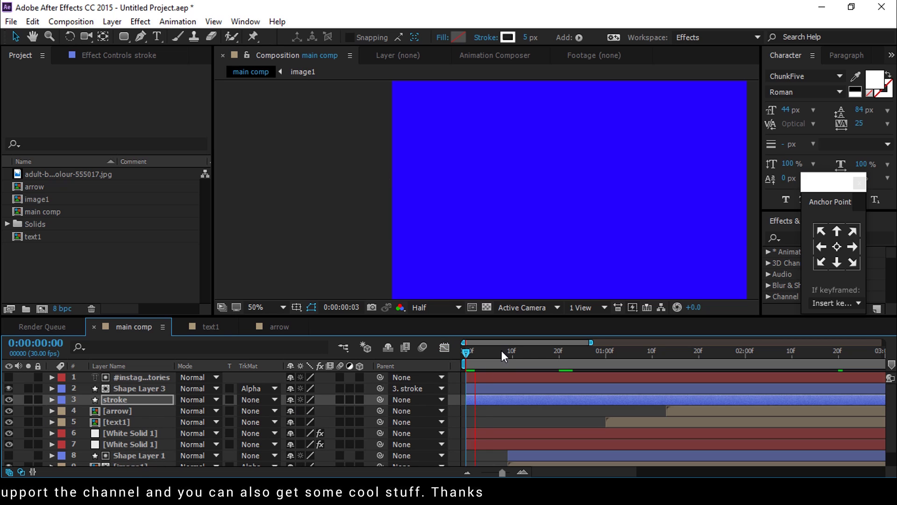
Preview the bar's scaling, then center the anchor points of Shape Layer 3 and the stroke layer on their shapes.
key("space")
left_click(568, 353)
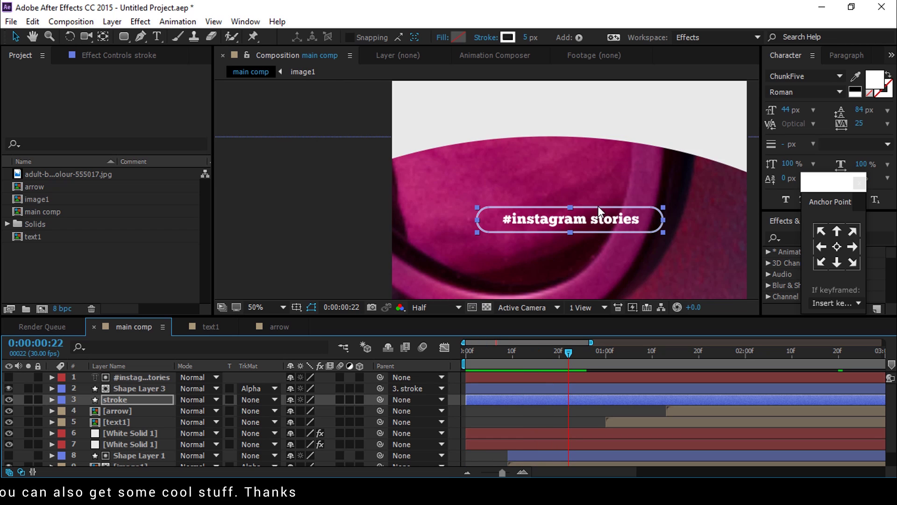
scroll(600, 211, "down", 1)
left_click(519, 423)
left_click(145, 388)
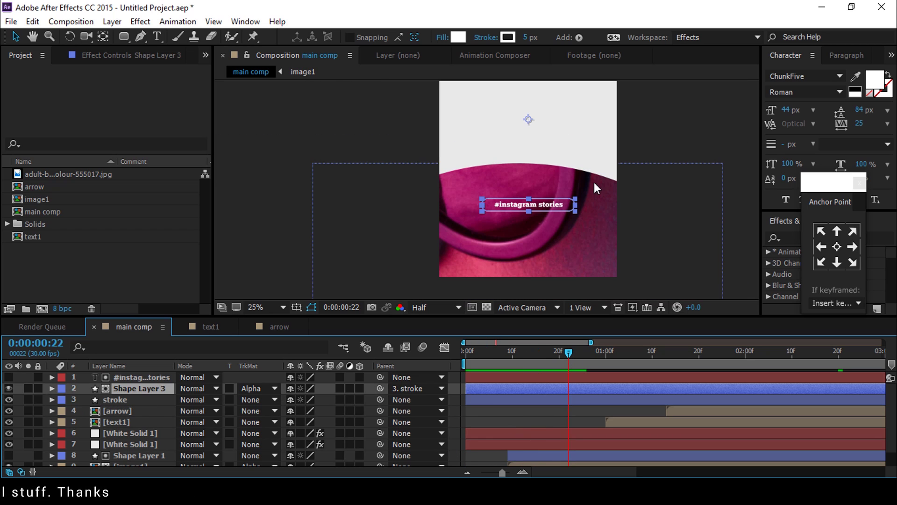
left_click(837, 246)
left_click(112, 400)
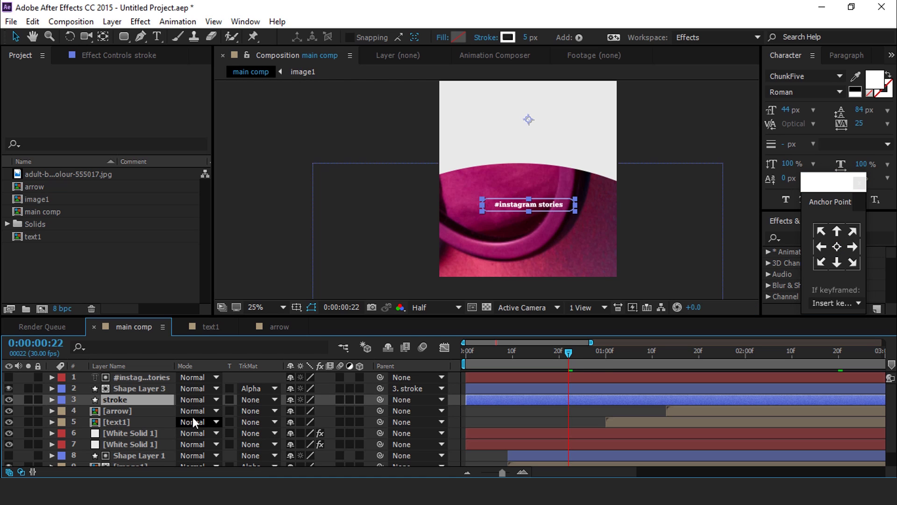
left_click(840, 248)
left_click(547, 413)
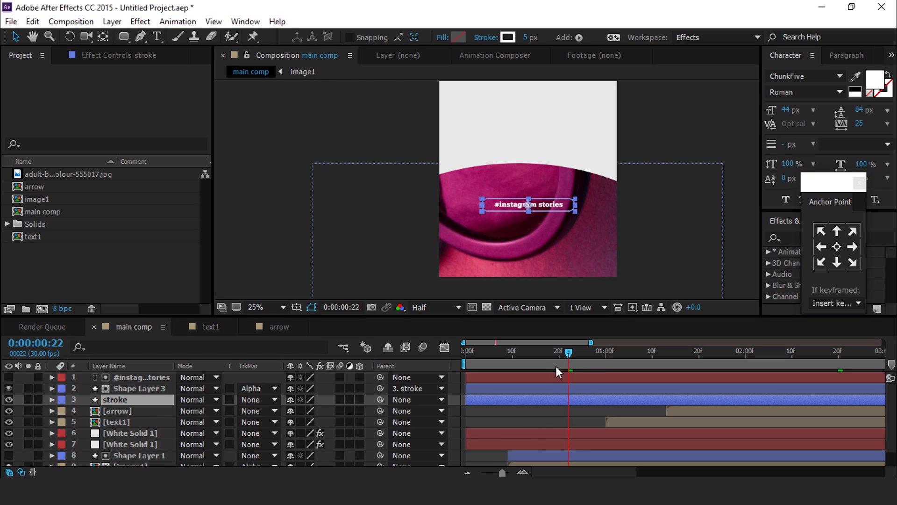
Shift the text, Shape Layer 3 and stroke layers to start at 0:00:01:14 and preview the story animation.
left_click_drag(569, 354, 647, 359)
scroll(642, 253, "down", 1)
left_click(639, 351)
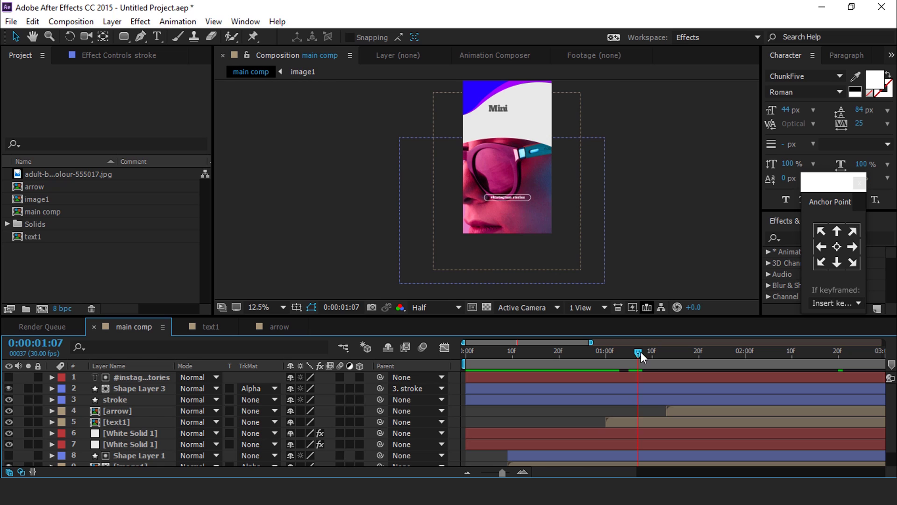
left_click(671, 351)
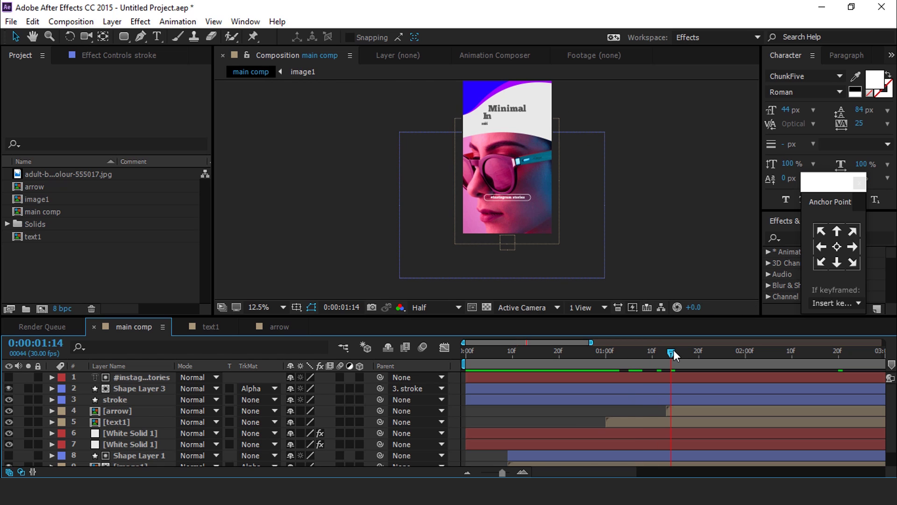
left_click(675, 397)
left_click(681, 377, "shift")
key("alt+bracketleft")
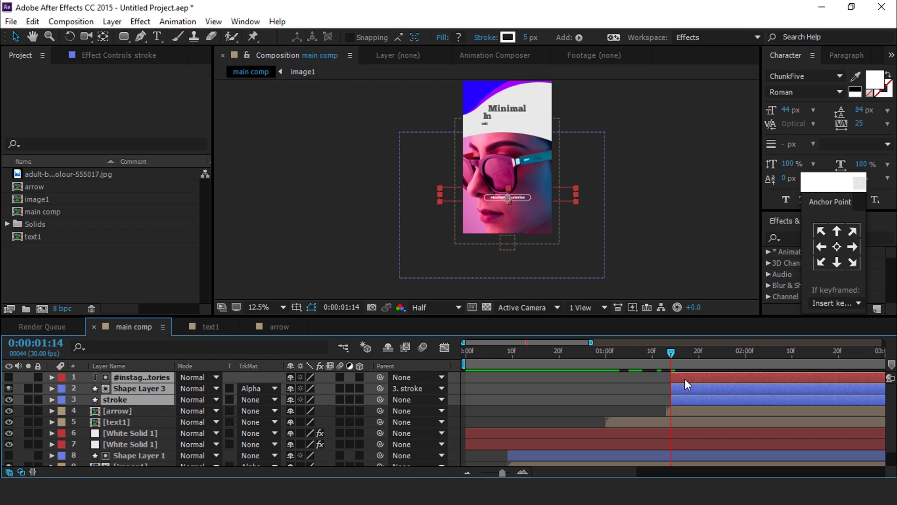
left_click(629, 352)
key("space")
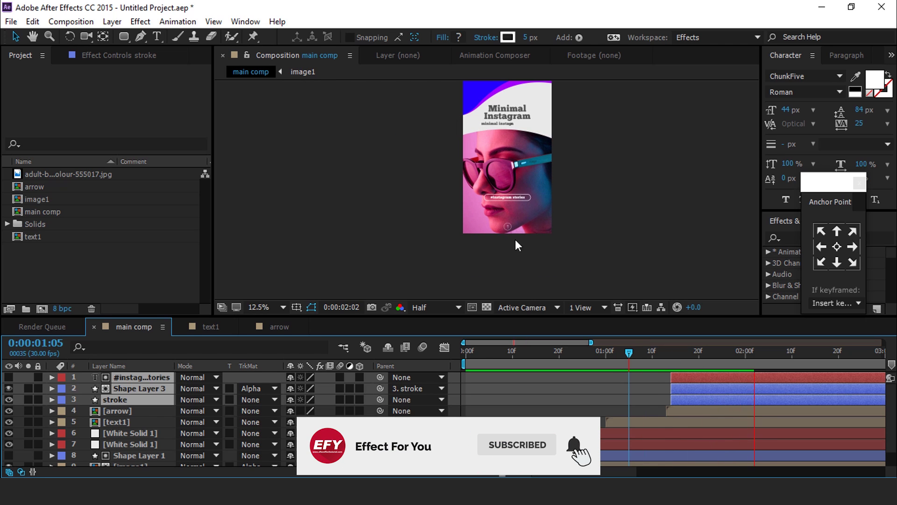
scroll(505, 204, "up", 1)
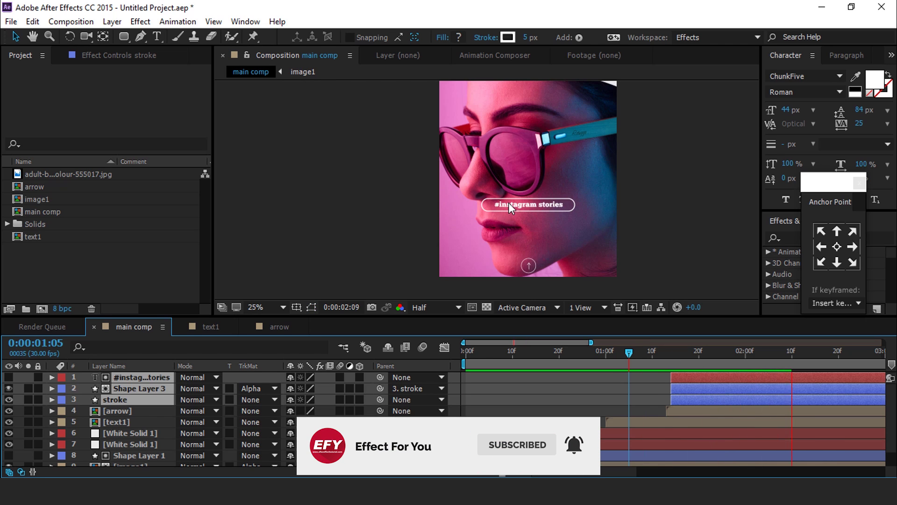
left_click(570, 356)
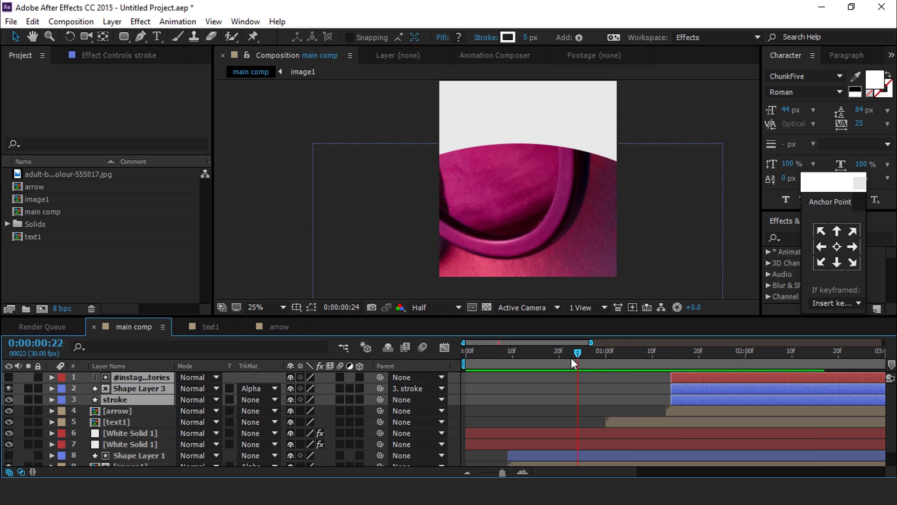
left_click(670, 357)
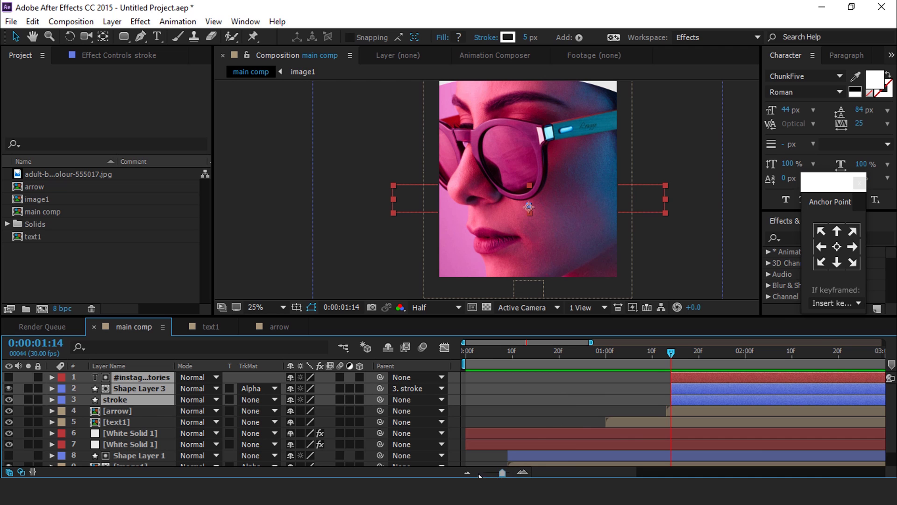